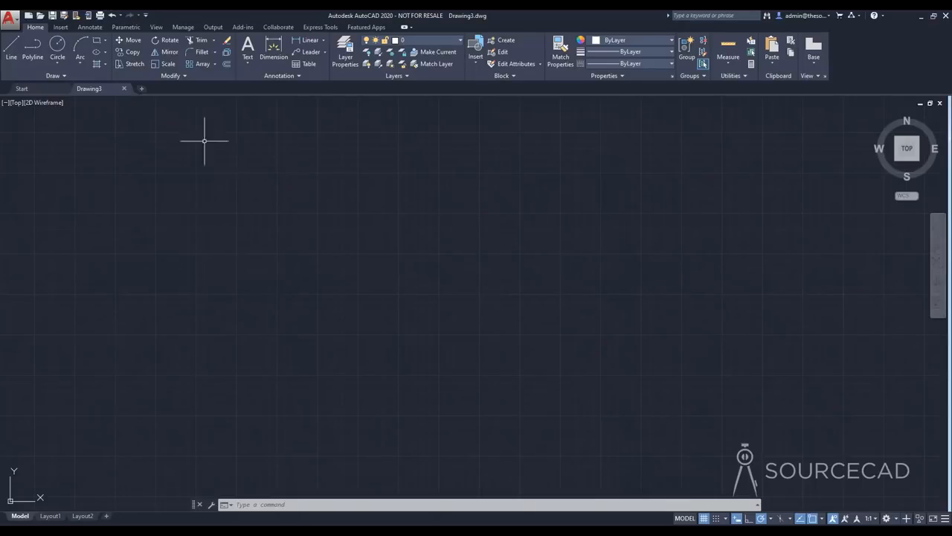
# Draw an open zigzag polyline with four segments forming two peaks in the empty drawing area
pyautogui.click(32, 47)
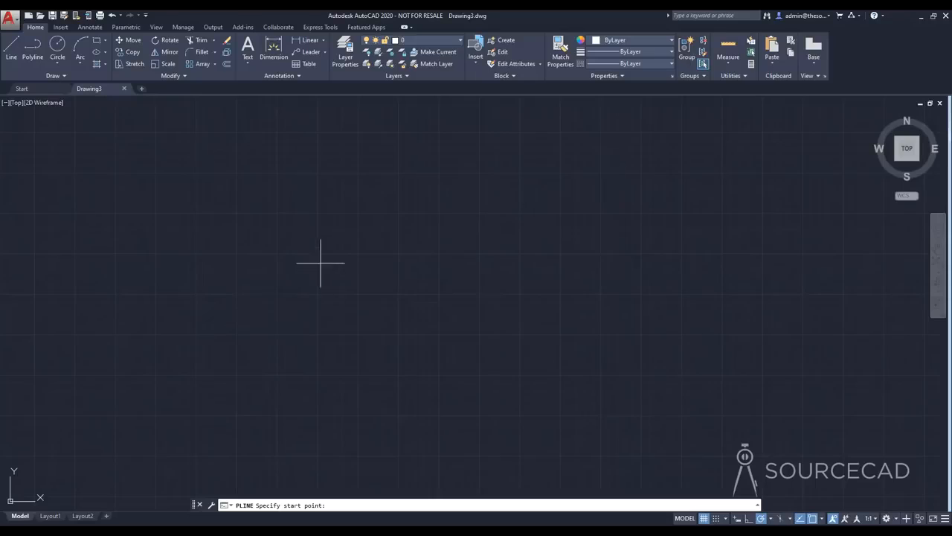
pyautogui.click(182, 326)
pyautogui.click(273, 224)
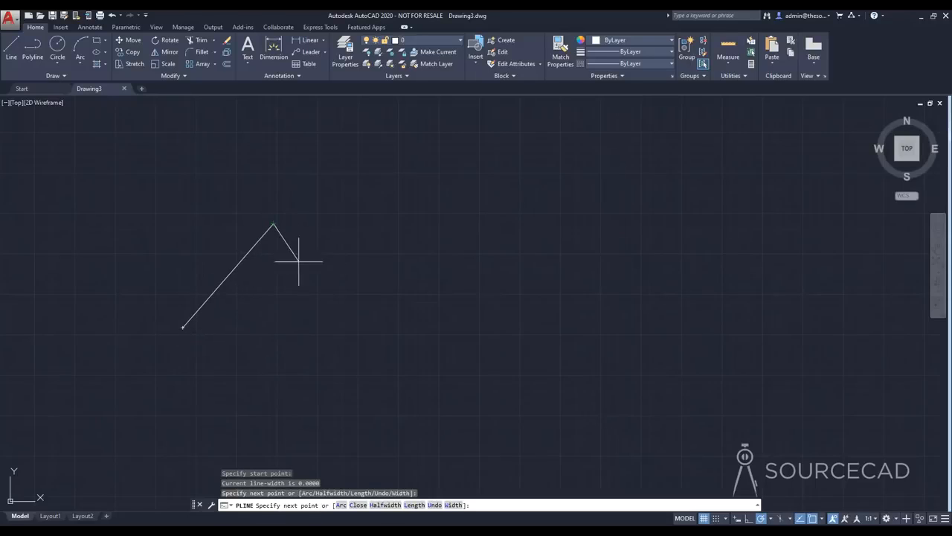
pyautogui.click(323, 294)
pyautogui.click(403, 243)
pyautogui.click(470, 301)
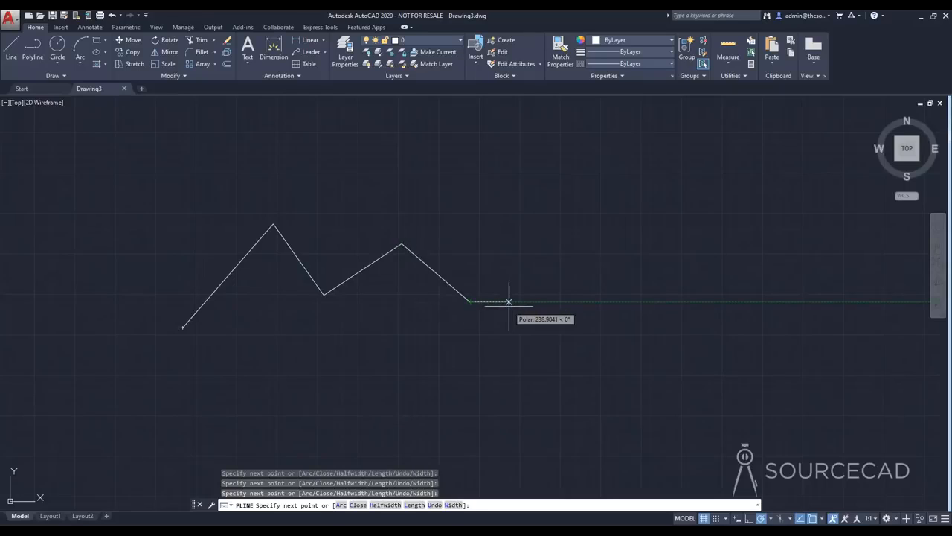
pyautogui.press('Return')
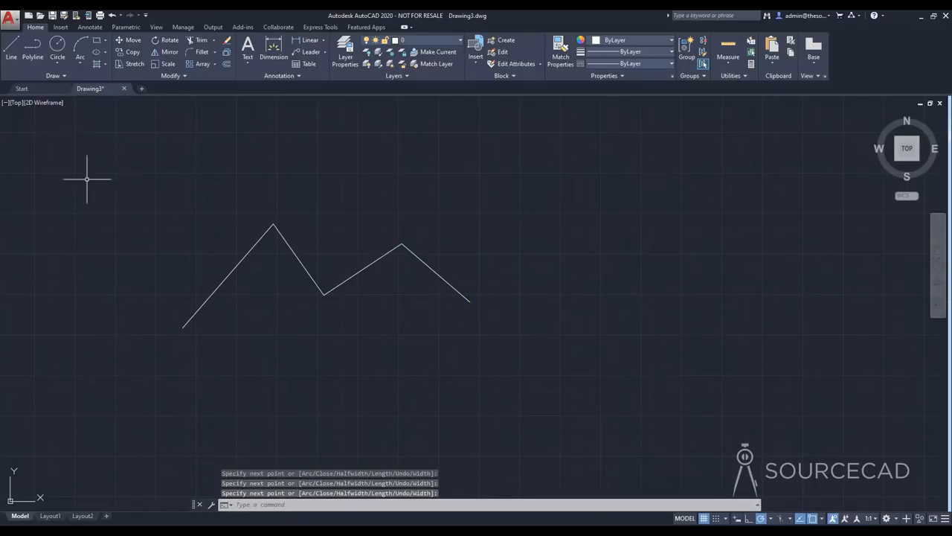
# Draw a similar zigzag of four connected segments below the polyline with the Line command
pyautogui.click(11, 48)
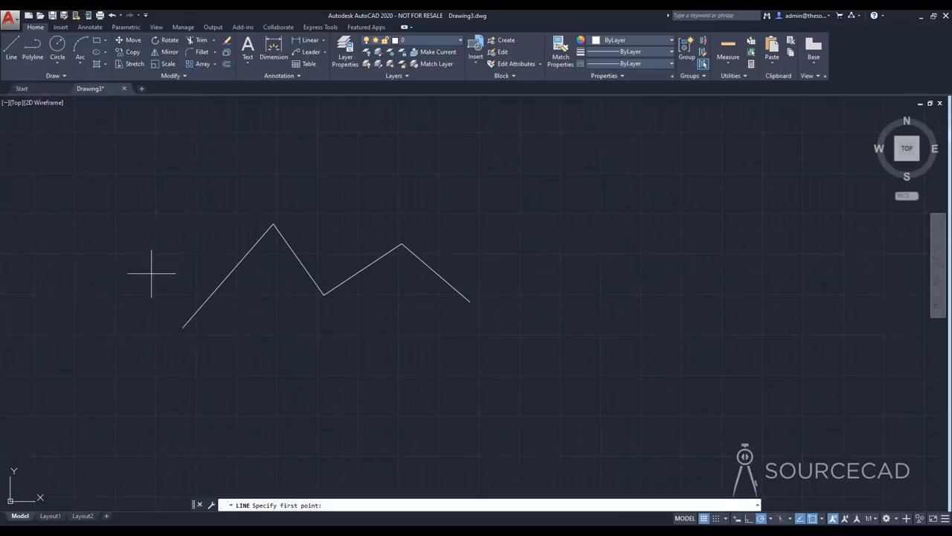
pyautogui.click(198, 369)
pyautogui.click(251, 317)
pyautogui.click(331, 365)
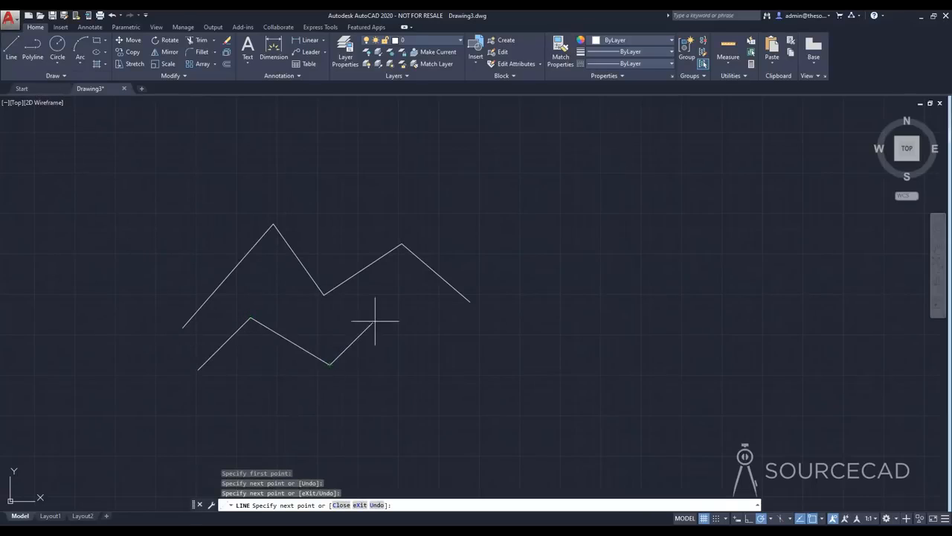
pyautogui.click(381, 318)
pyautogui.click(459, 362)
pyautogui.press('Return')
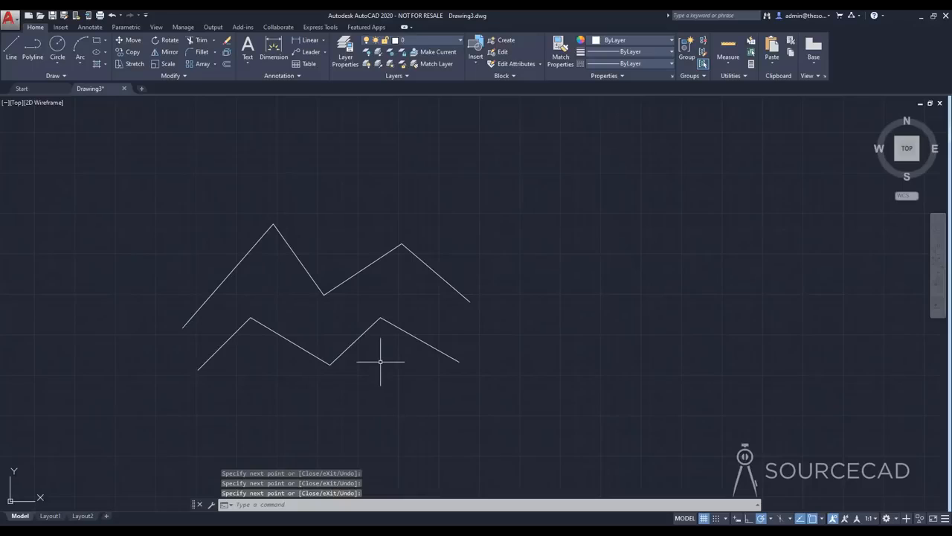
# Select the polyline and each of the four line segments to compare how they are selected, then clear the selection
pyautogui.click(431, 269)
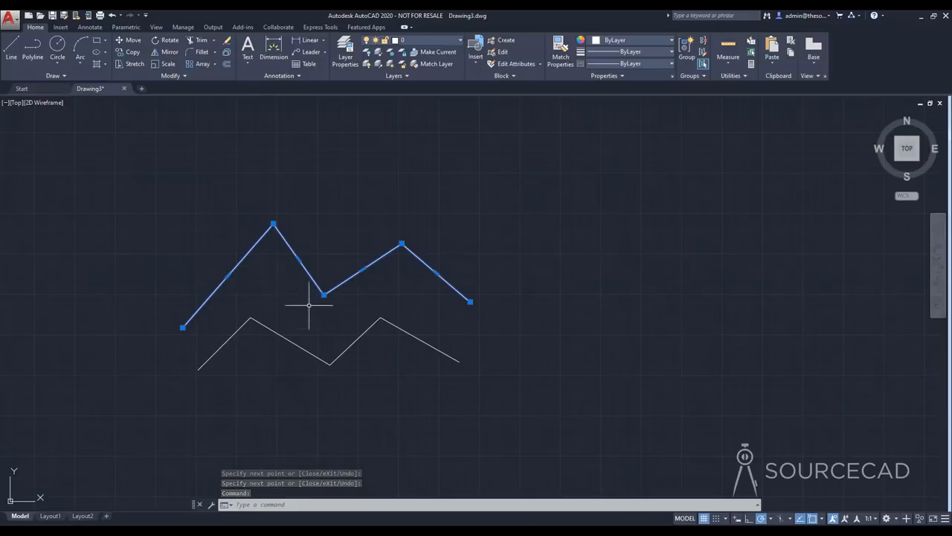
pyautogui.click(428, 348)
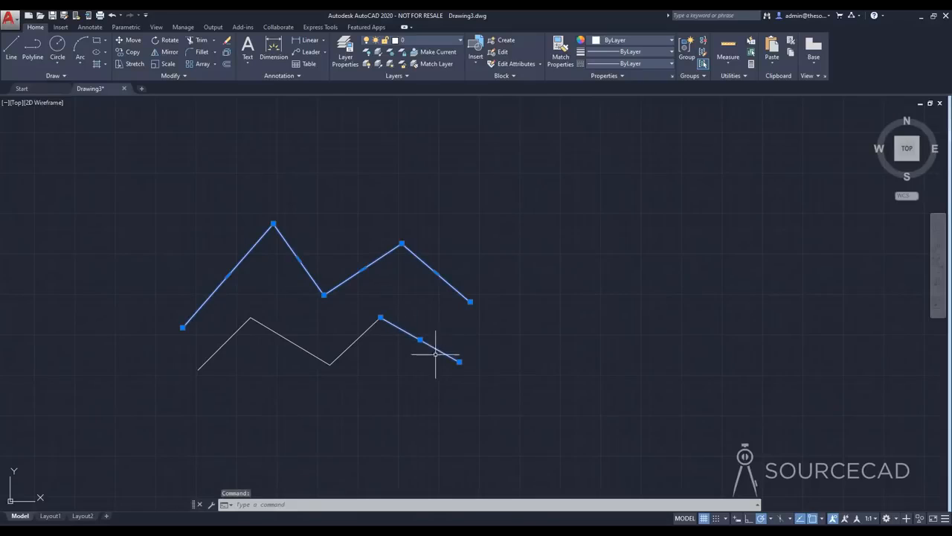
pyautogui.click(372, 323)
pyautogui.click(318, 356)
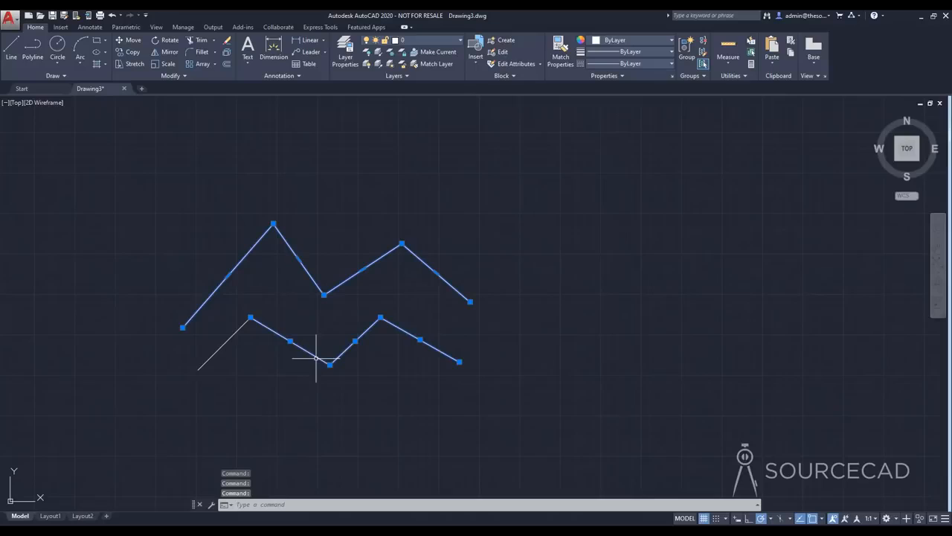
pyautogui.click(246, 322)
pyautogui.press('Escape')
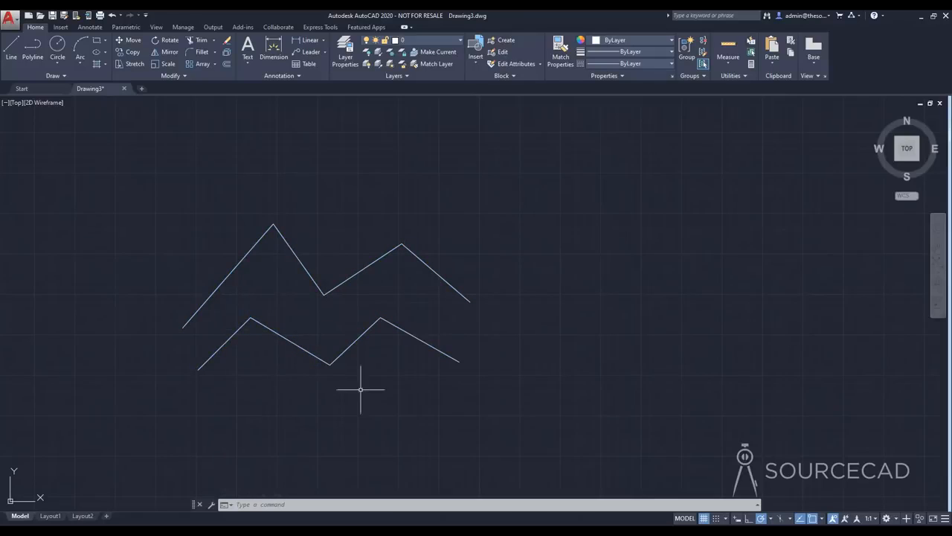
# Erase the polyline and all the line segments below it with one crossing selection
pyautogui.click(447, 390)
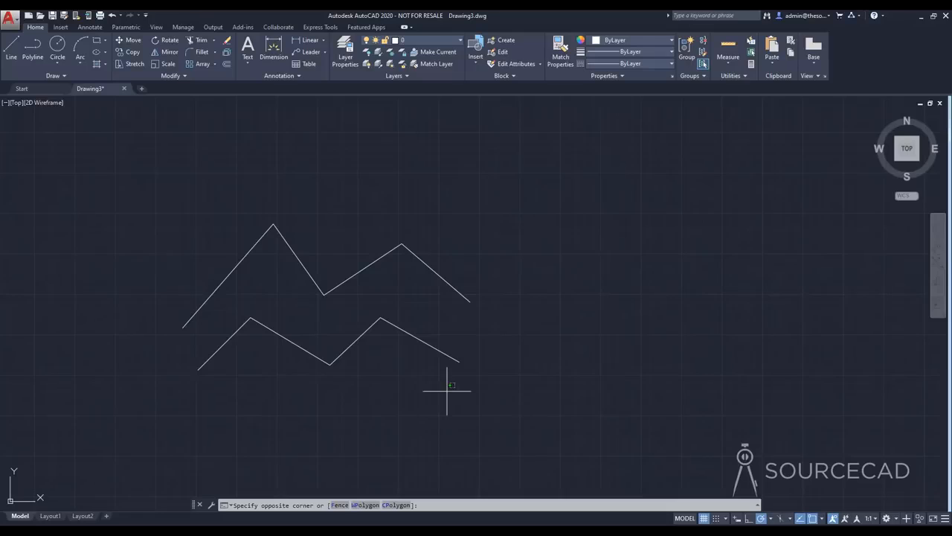
pyautogui.click(228, 226)
pyautogui.press('Delete')
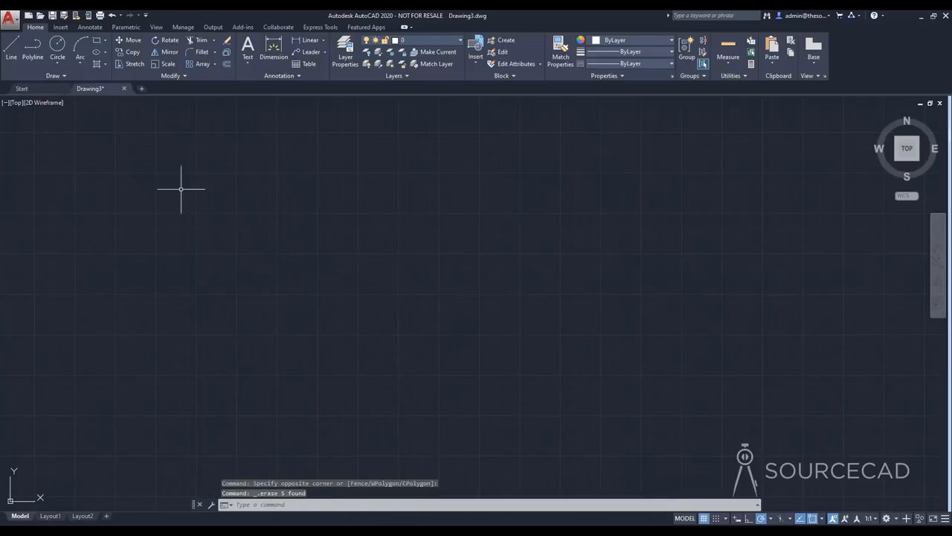
# Draw a circle with a radius of 100 near the middle of the empty drawing area
pyautogui.click(58, 45)
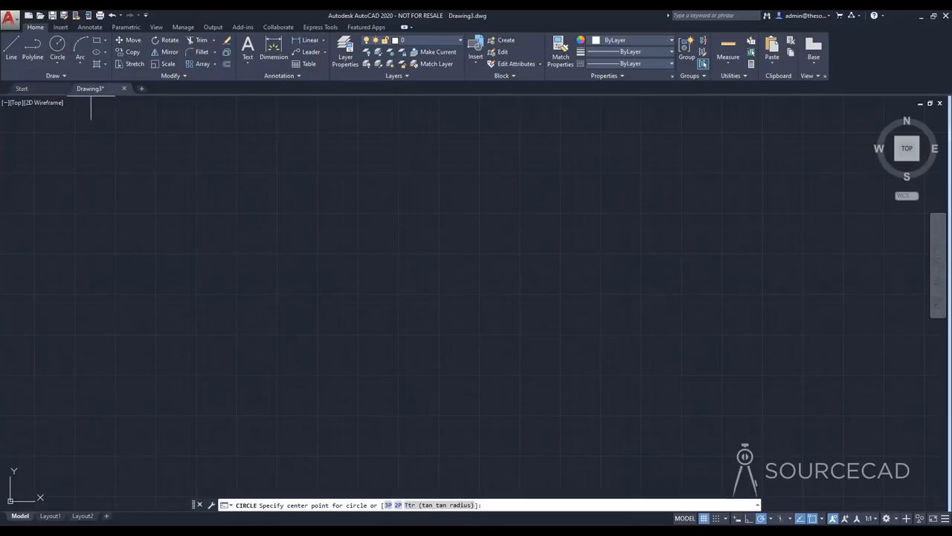
pyautogui.click(401, 286)
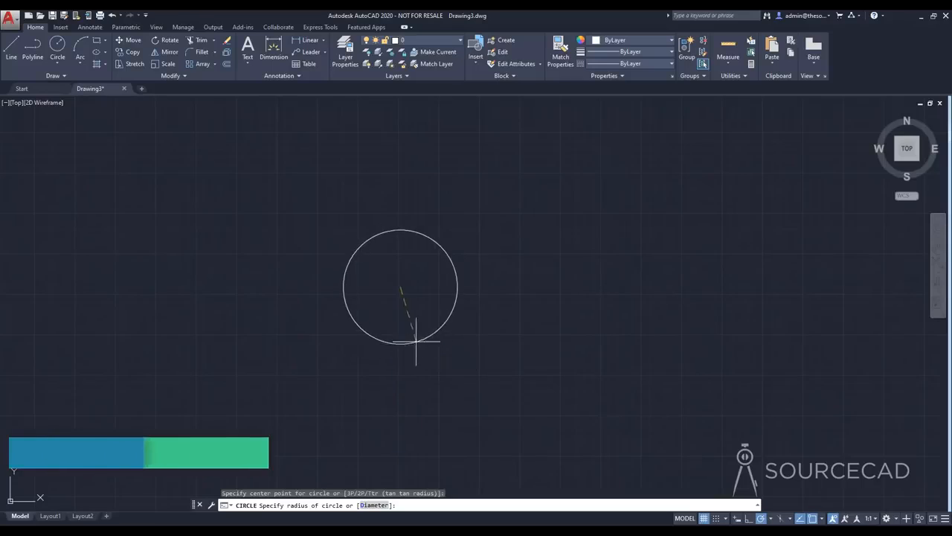
pyautogui.write('100')
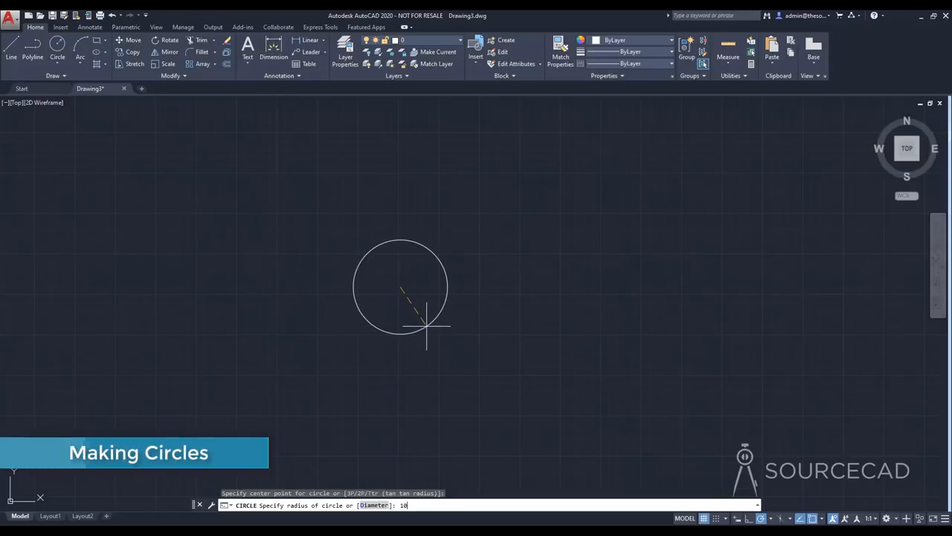
pyautogui.press('Return')
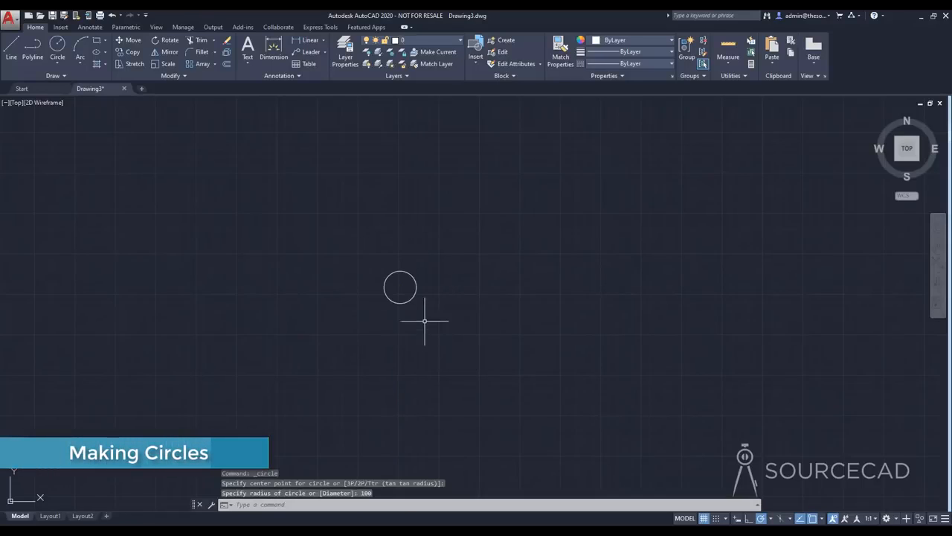
# Draw a second circle to the right of the first one, using the Diameter option with a value of 100
pyautogui.scroll(5, 402, 282)
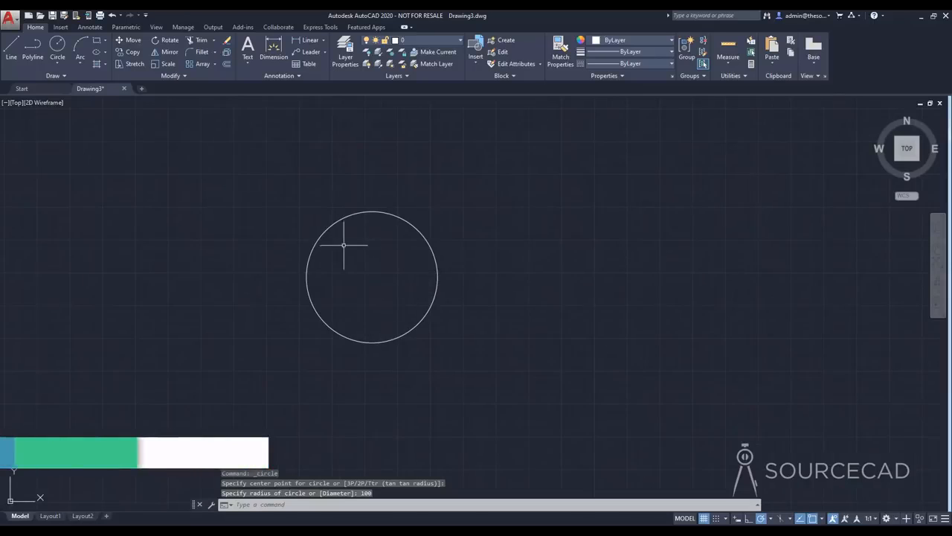
pyautogui.moveTo(377, 274); pyautogui.dragTo(387, 313, button='middle')
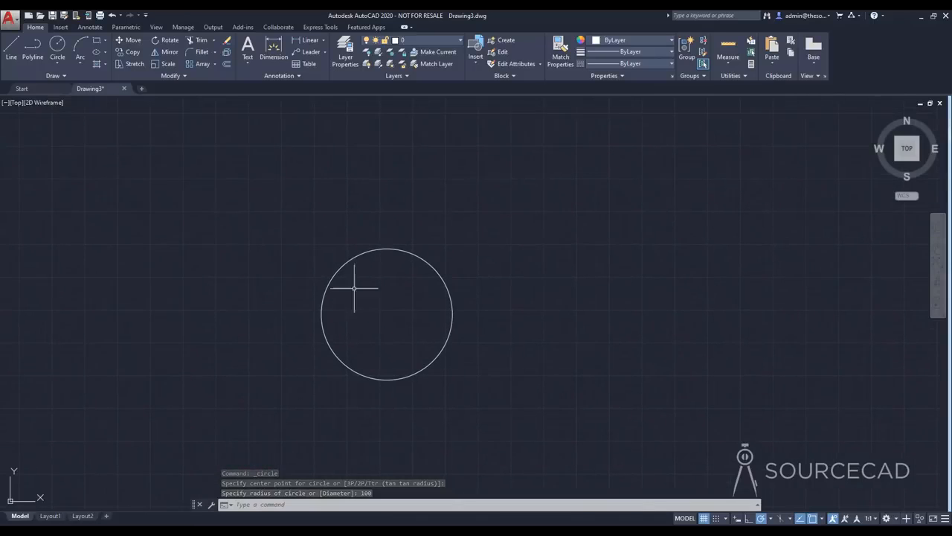
pyautogui.click(58, 45)
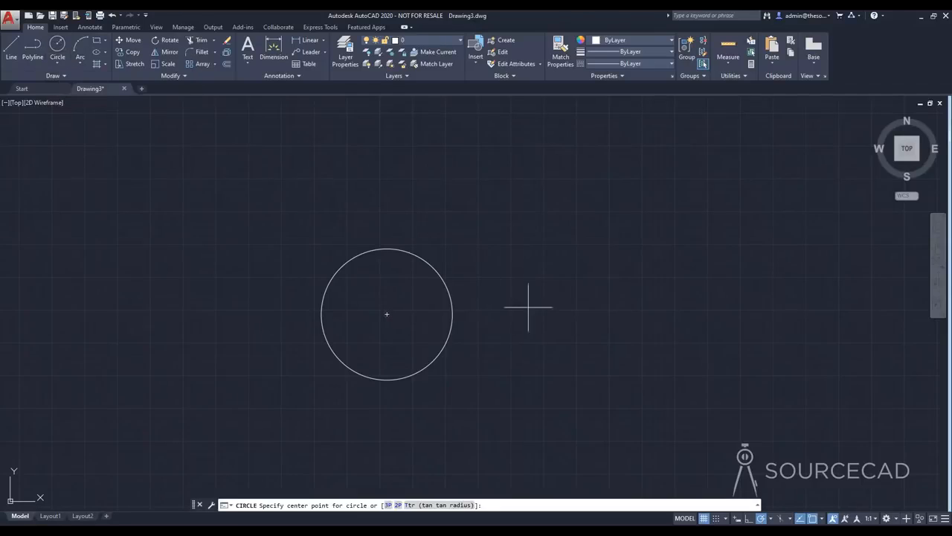
pyautogui.click(598, 312)
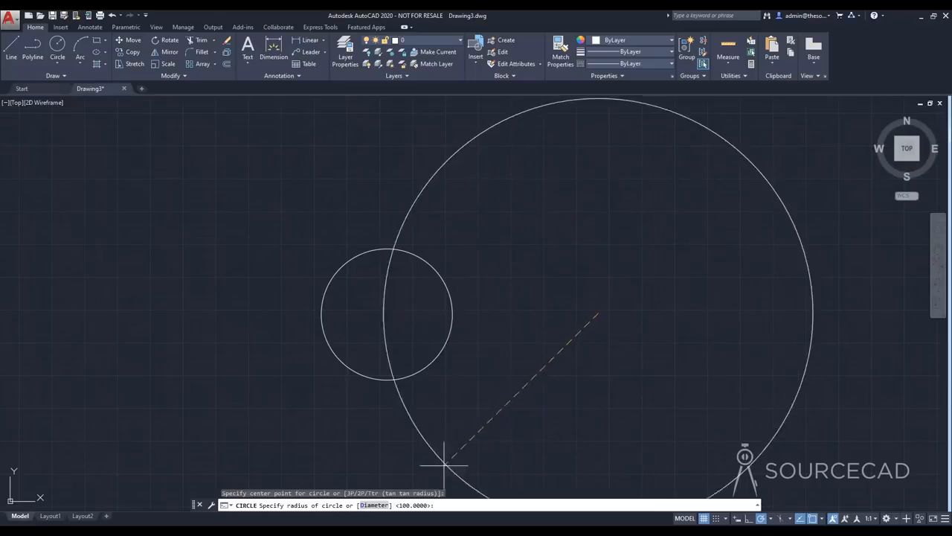
pyautogui.click(372, 506)
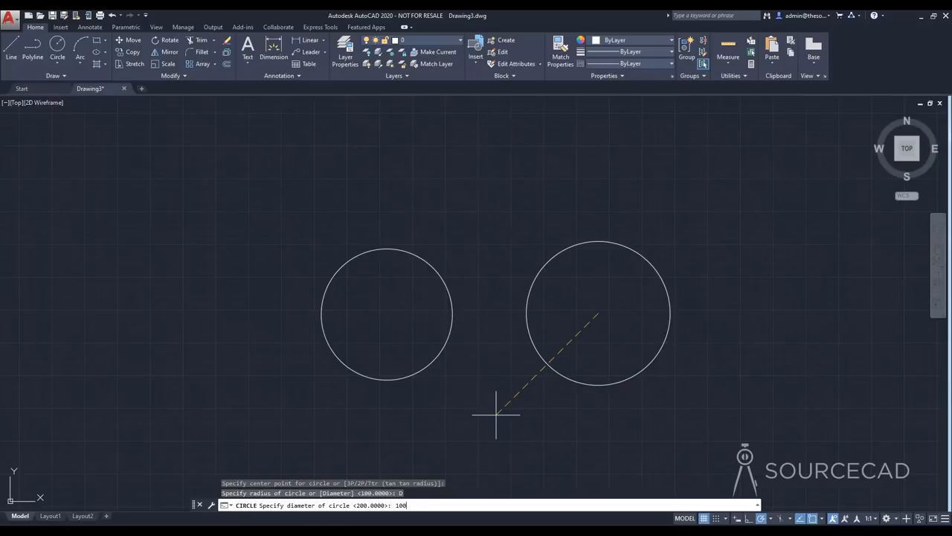
pyautogui.write('100')
pyautogui.press('Return')
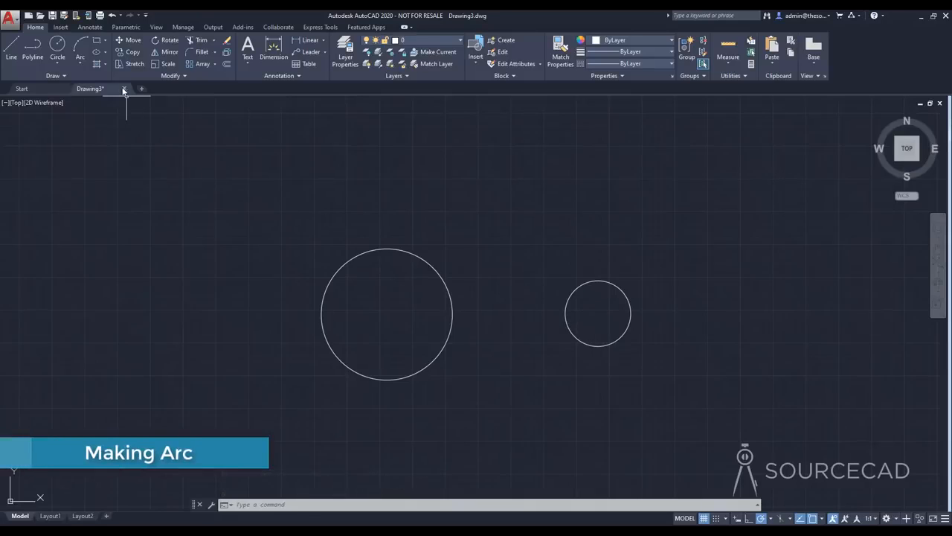
# Draw a three-point arc bulging upward, above and between the two circles
pyautogui.click(81, 43)
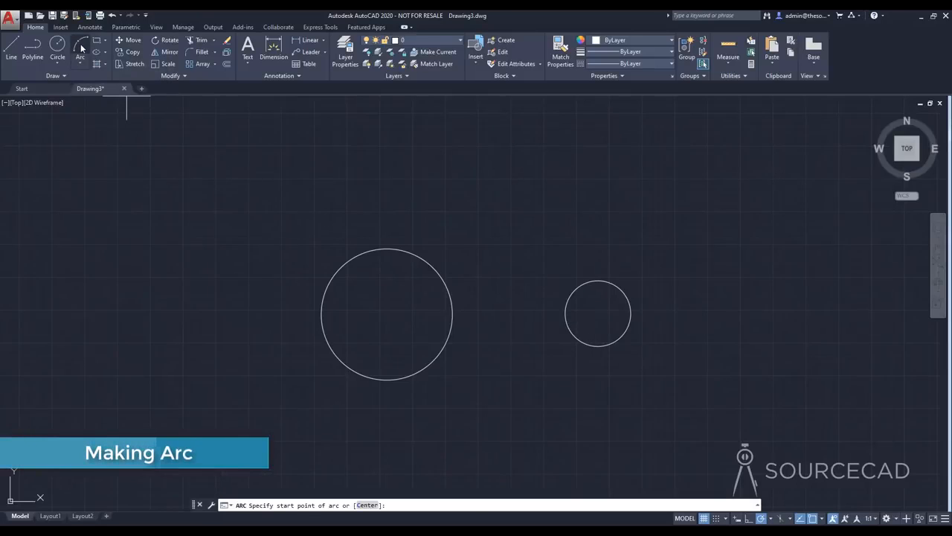
pyautogui.click(459, 222)
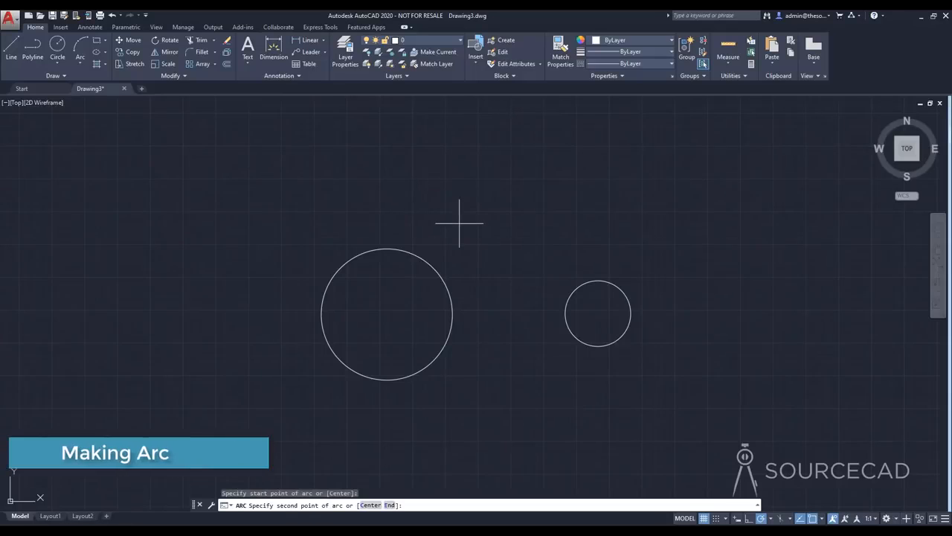
pyautogui.click(521, 171)
pyautogui.click(585, 218)
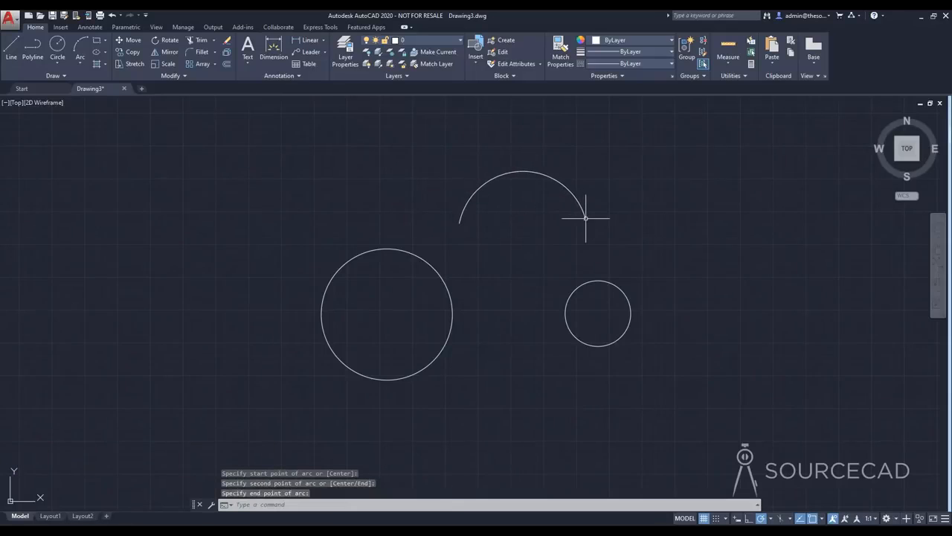
pyautogui.click(79, 64)
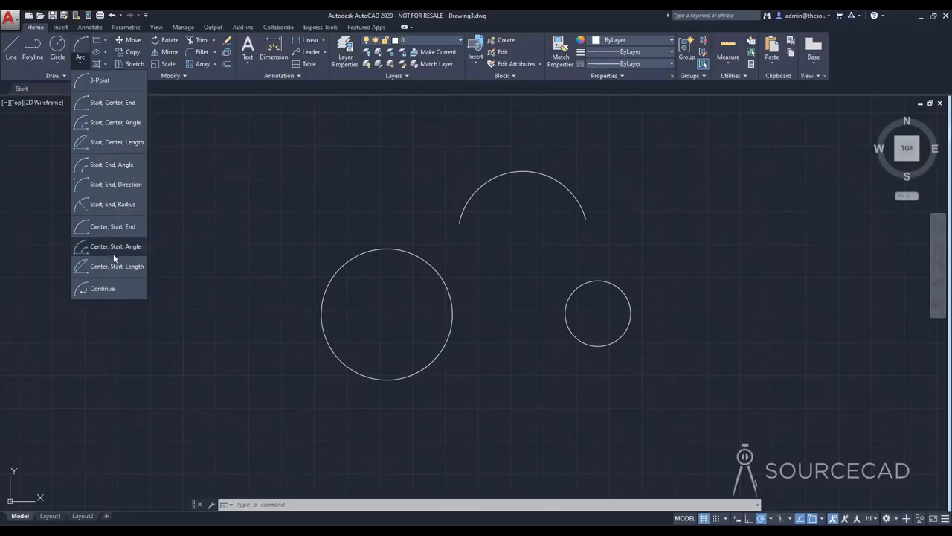
pyautogui.click(176, 228)
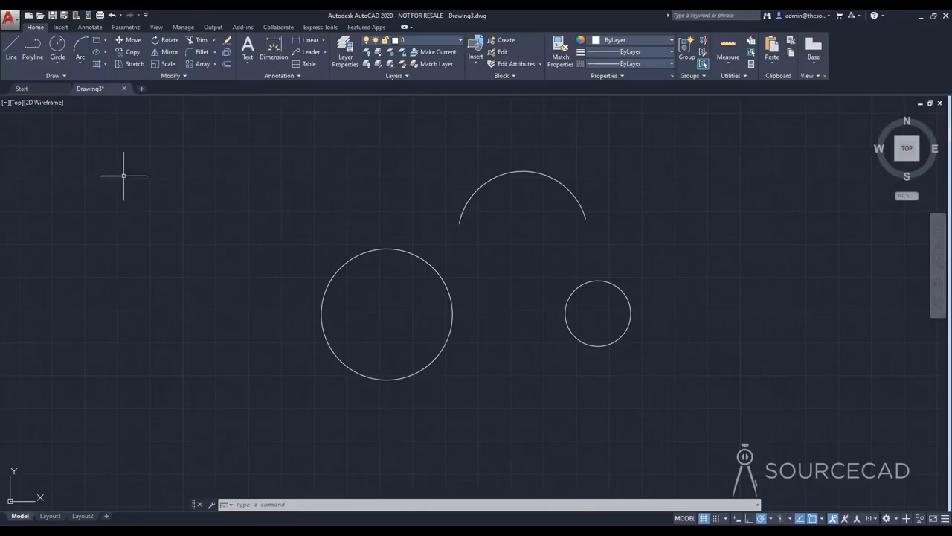
pyautogui.click(56, 63)
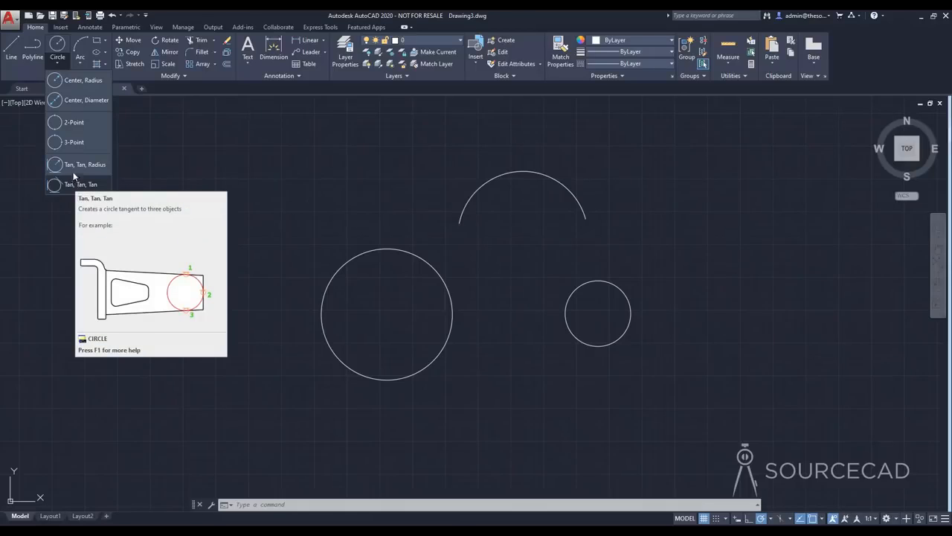
pyautogui.click(172, 131)
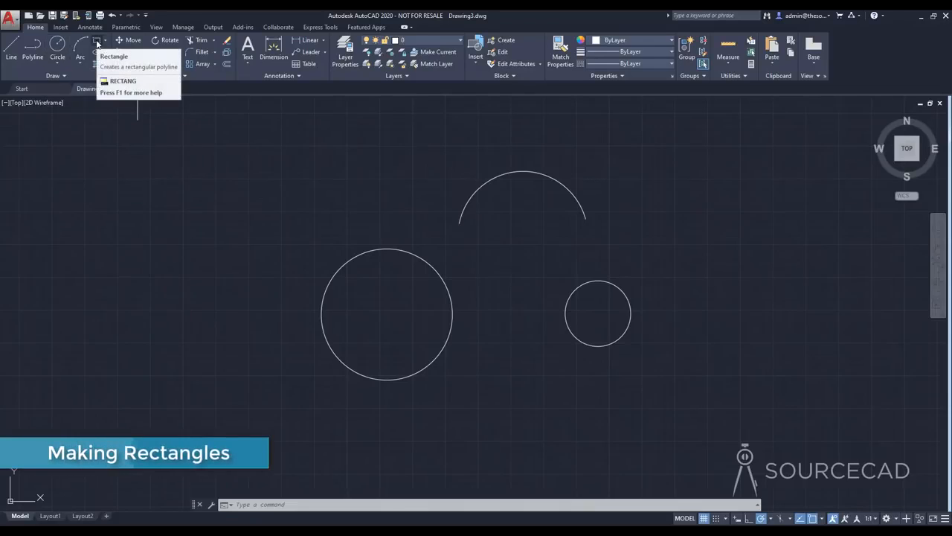
# Draw a horizontal rectangle by two opposite corners, to the upper left of the large circle
pyautogui.click(96, 44)
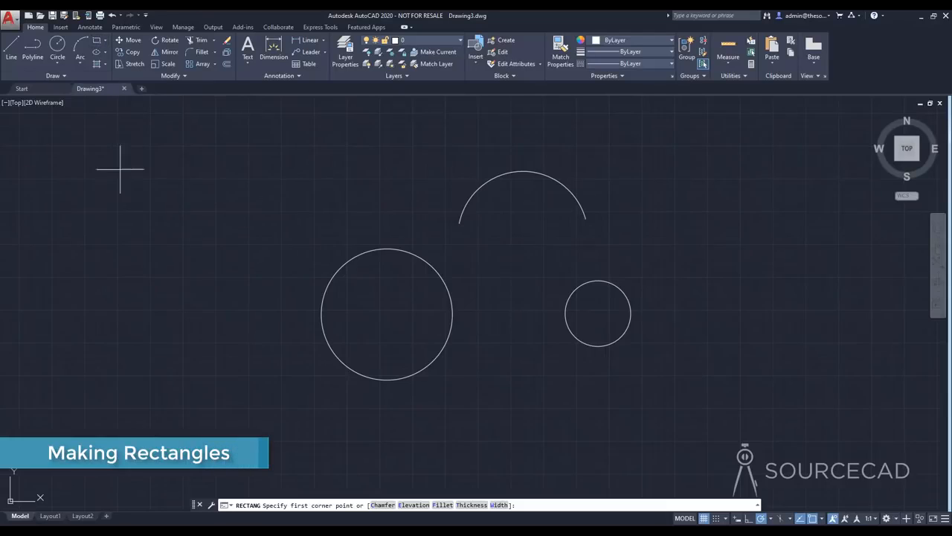
pyautogui.click(105, 289)
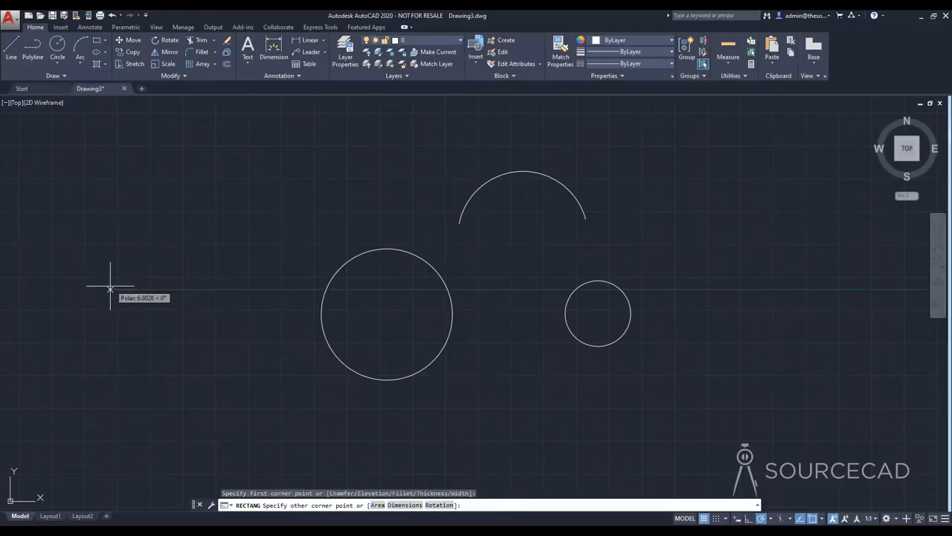
pyautogui.click(276, 188)
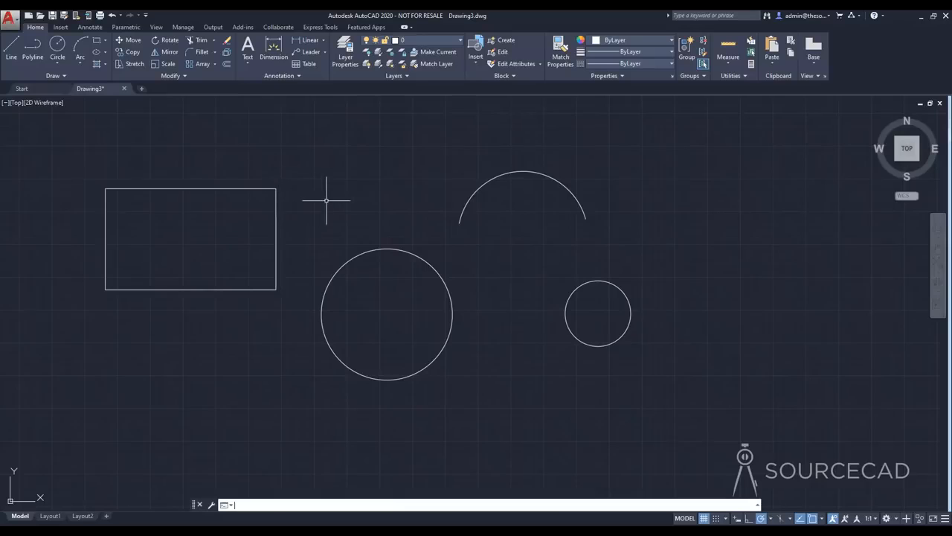
# Draw a 100 by 50 rectangle in the empty area to the right of the small circle
pyautogui.click(96, 45)
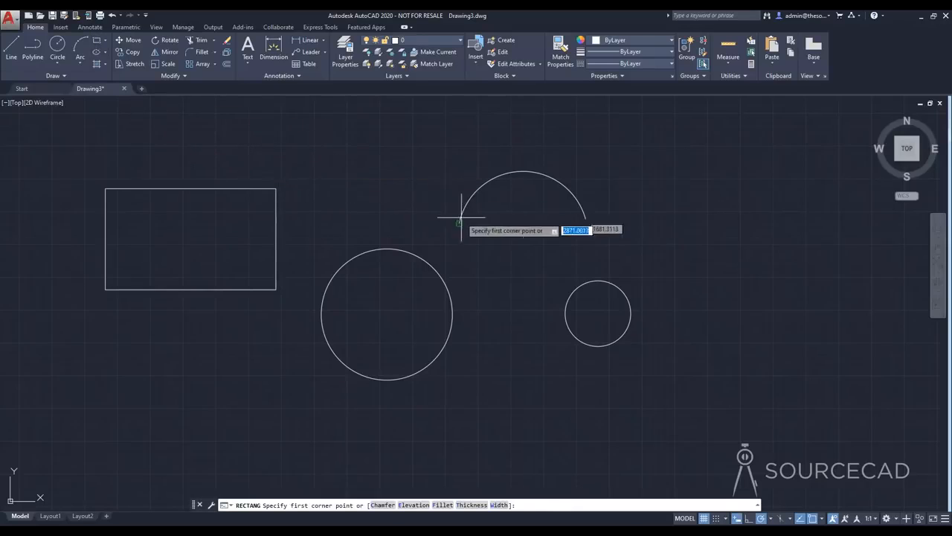
pyautogui.moveTo(638, 255)
pyautogui.mouseDown(button='middle')
pyautogui.moveTo(528, 272)
pyautogui.moveTo(409, 274)
pyautogui.mouseUp(button='middle')
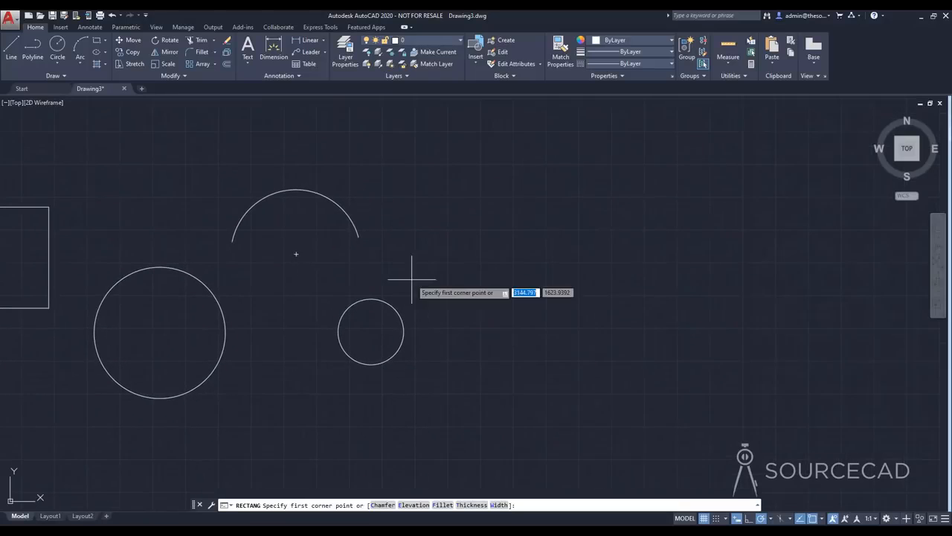
pyautogui.click(481, 297)
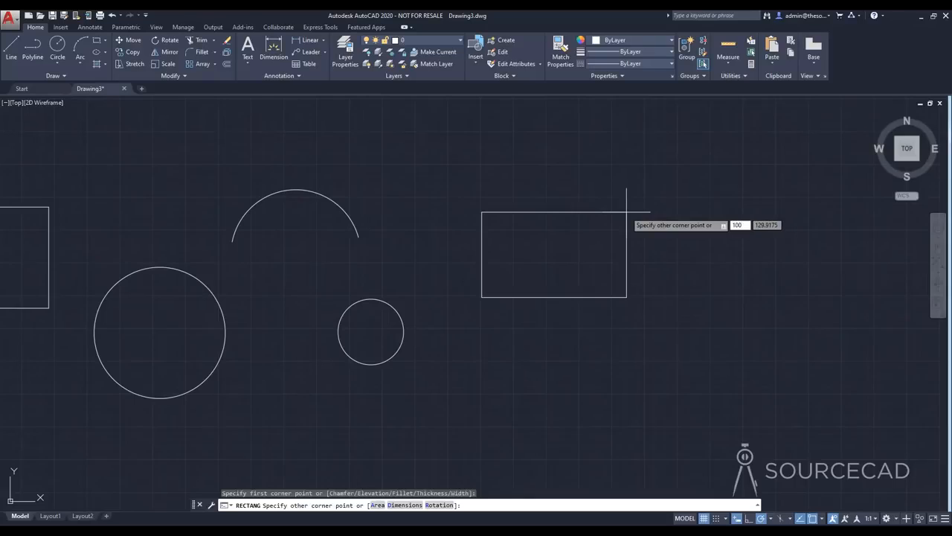
pyautogui.write('100')
pyautogui.press('Tab')
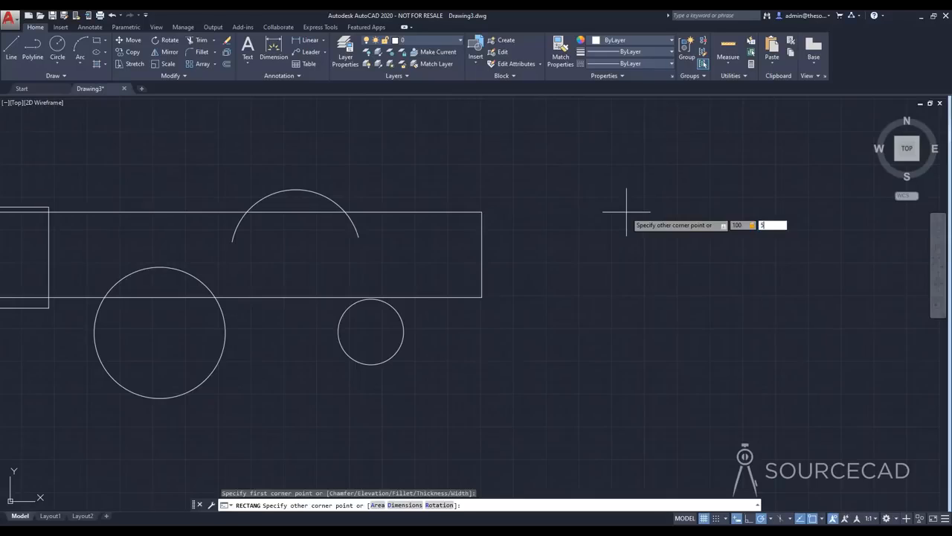
pyautogui.press('Return')
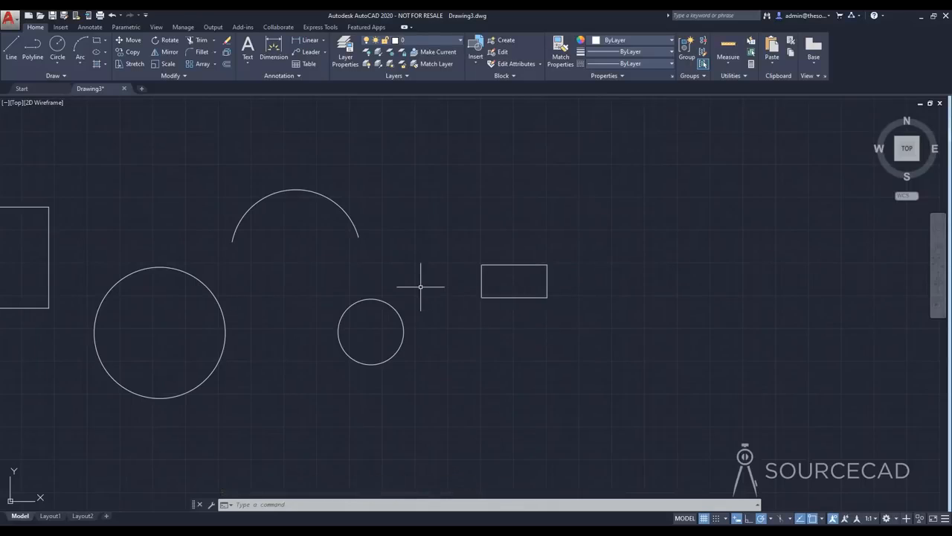
# Move the large circle by its center to the area right of the arc, above the small rectangle
pyautogui.moveTo(433, 289); pyautogui.dragTo(623, 299, button='middle')
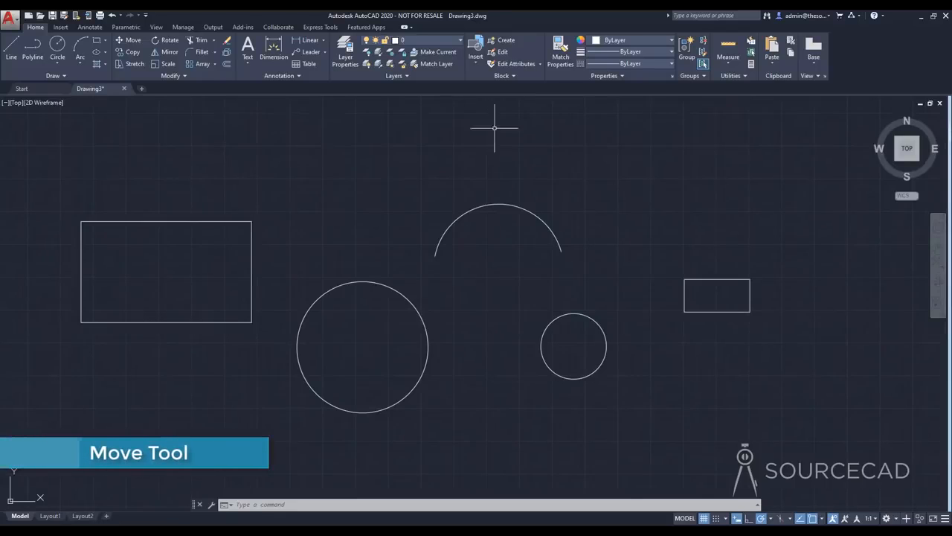
pyautogui.moveTo(485, 291)
pyautogui.mouseDown(button='middle')
pyautogui.moveTo(393, 304)
pyautogui.moveTo(479, 299)
pyautogui.moveTo(479, 281)
pyautogui.moveTo(459, 261)
pyautogui.moveTo(514, 280)
pyautogui.mouseUp(button='middle')
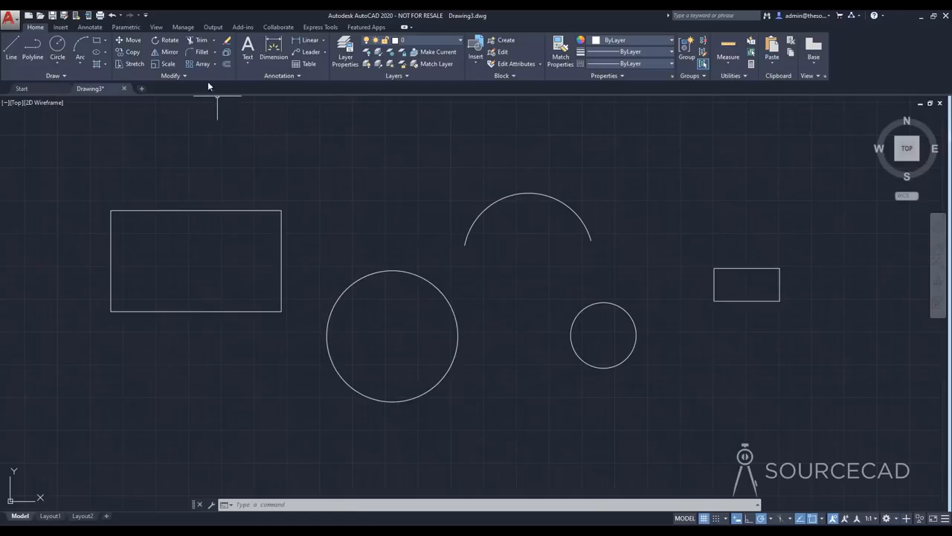
pyautogui.click(130, 41)
pyautogui.click(353, 283)
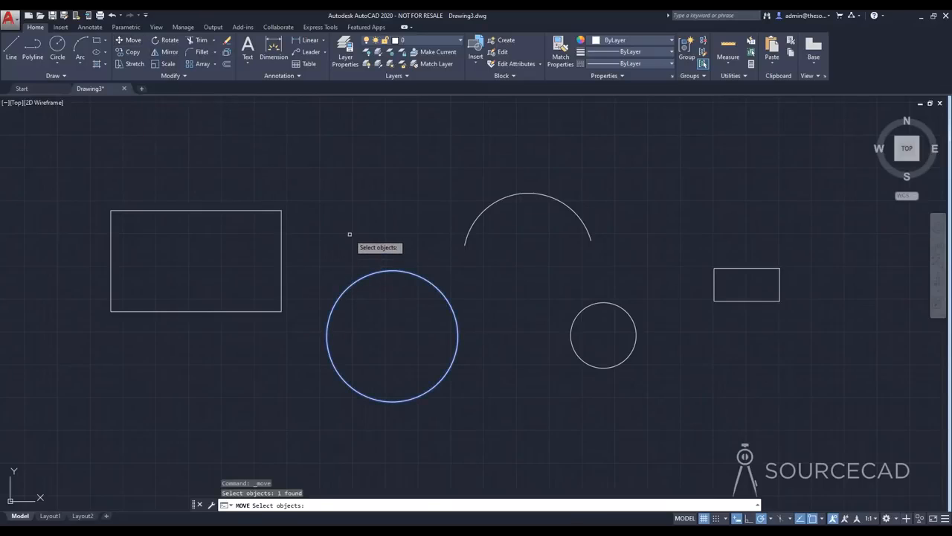
pyautogui.press('Return')
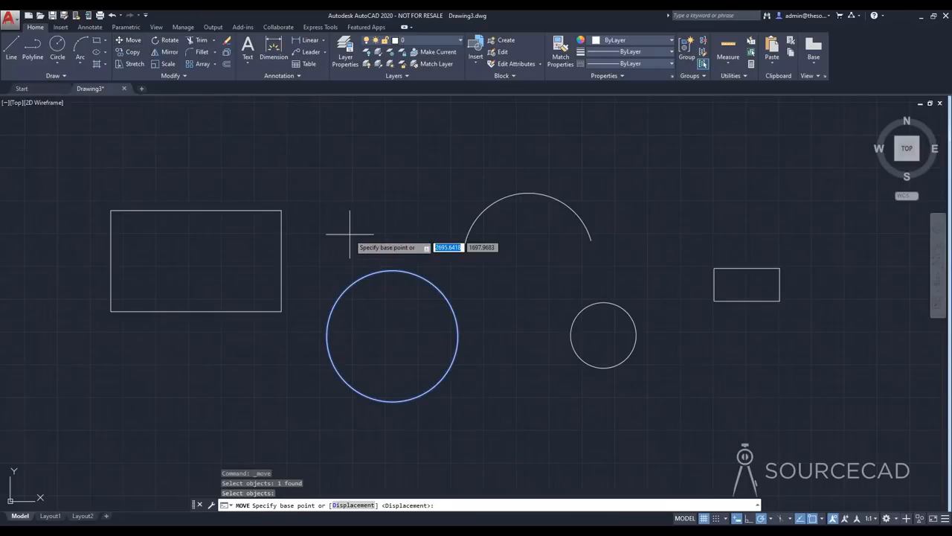
pyautogui.click(393, 336)
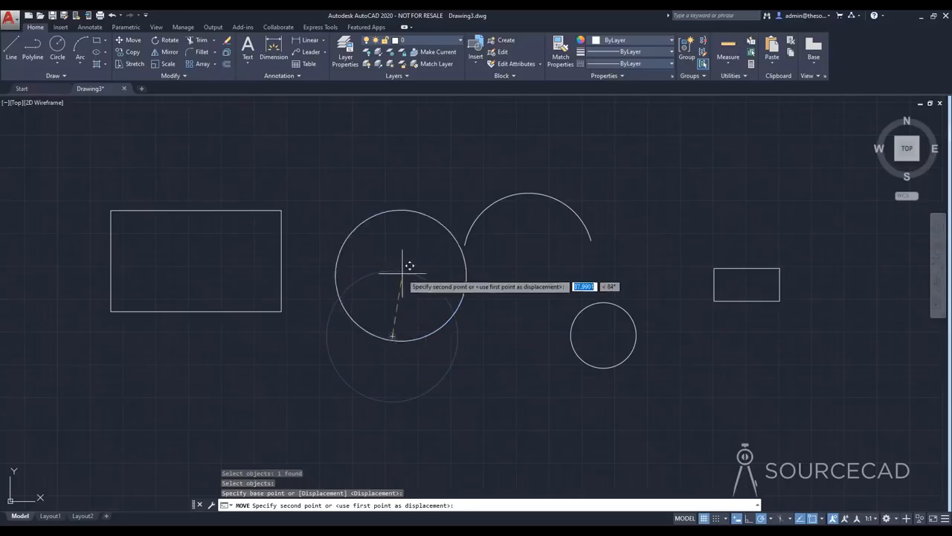
pyautogui.click(680, 194)
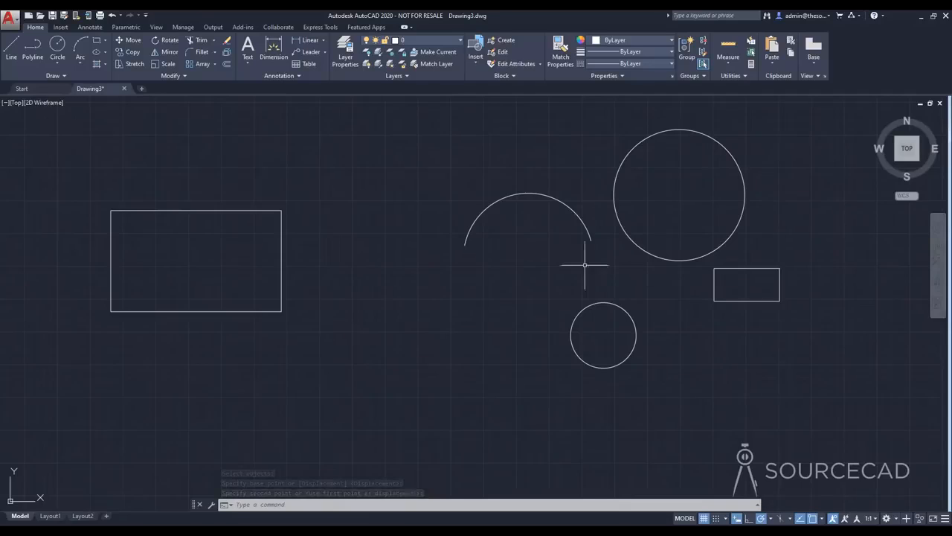
# Move the small rectangle and the small circle together to the area below and beside the large rectangle, using a free base point
pyautogui.click(135, 46)
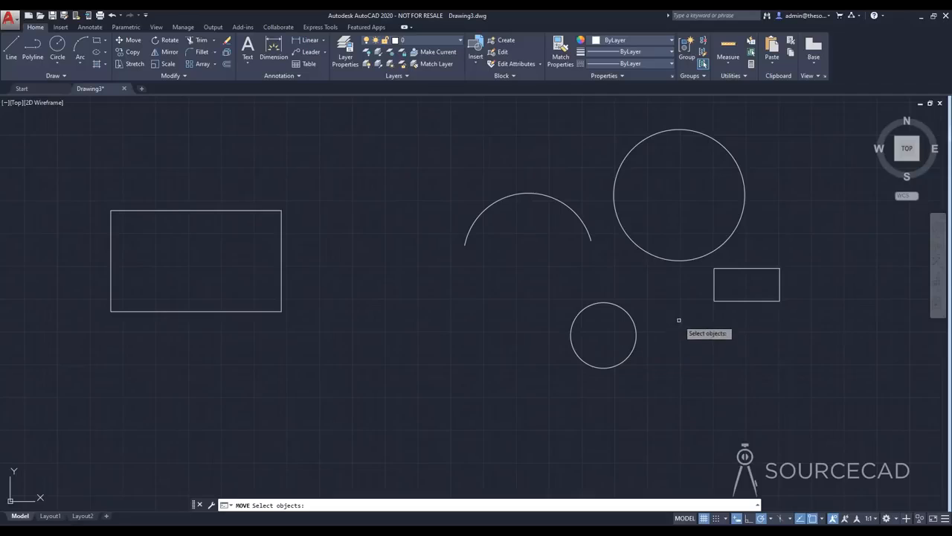
pyautogui.click(716, 300)
pyautogui.click(637, 323)
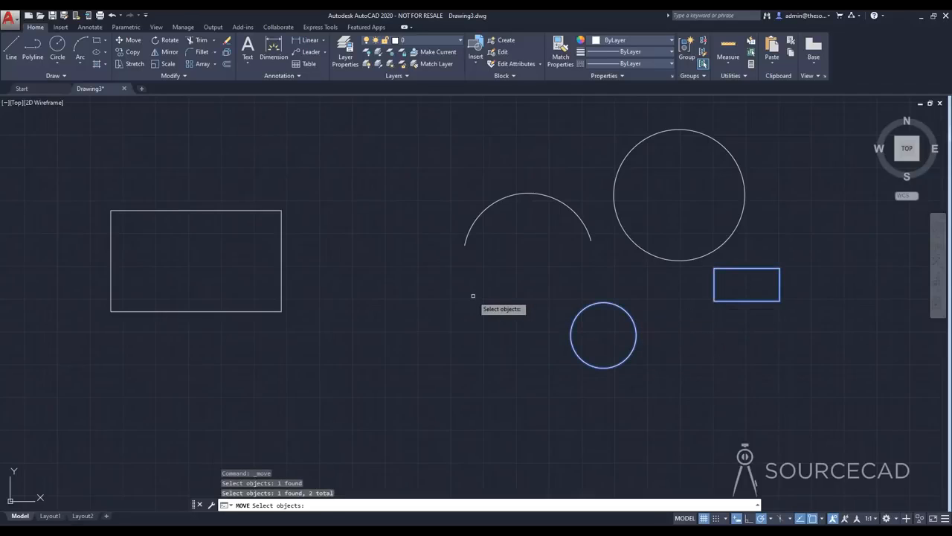
pyautogui.press('Return')
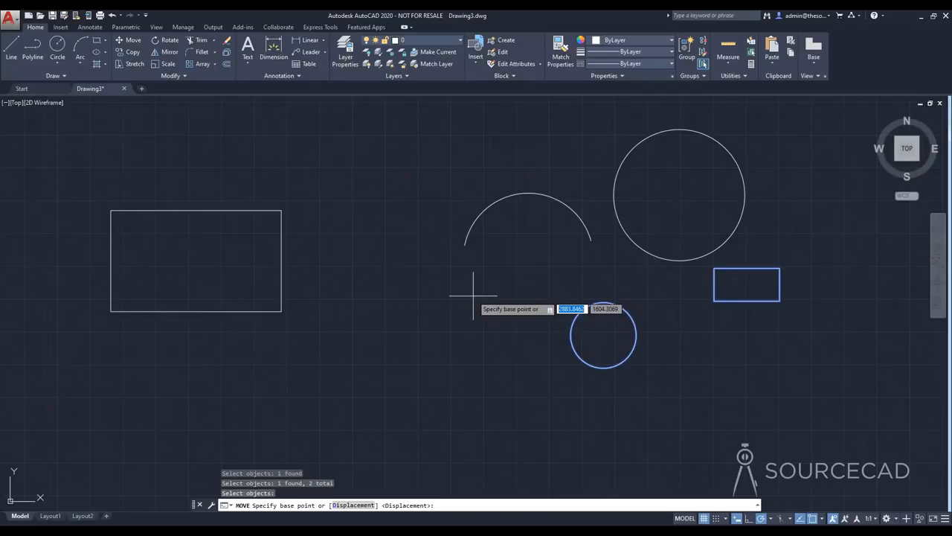
pyautogui.click(710, 398)
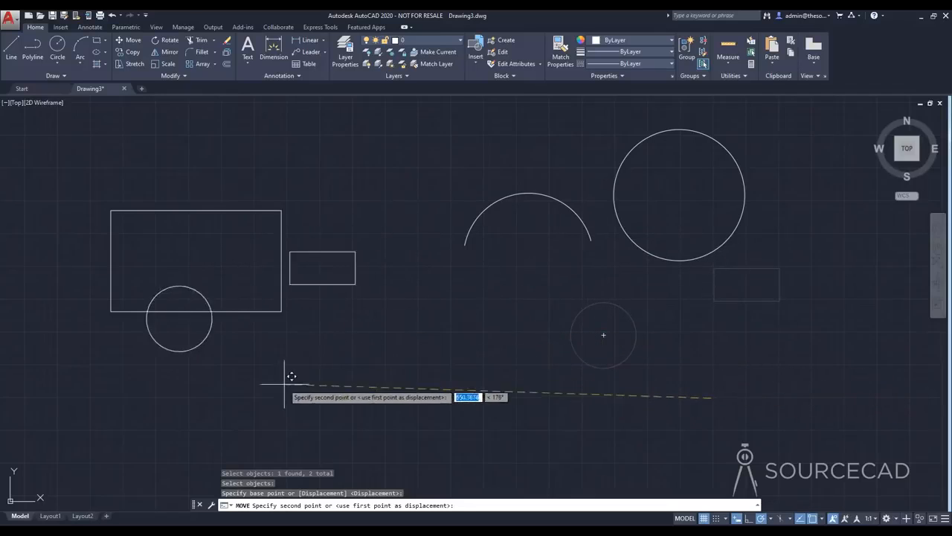
pyautogui.click(314, 439)
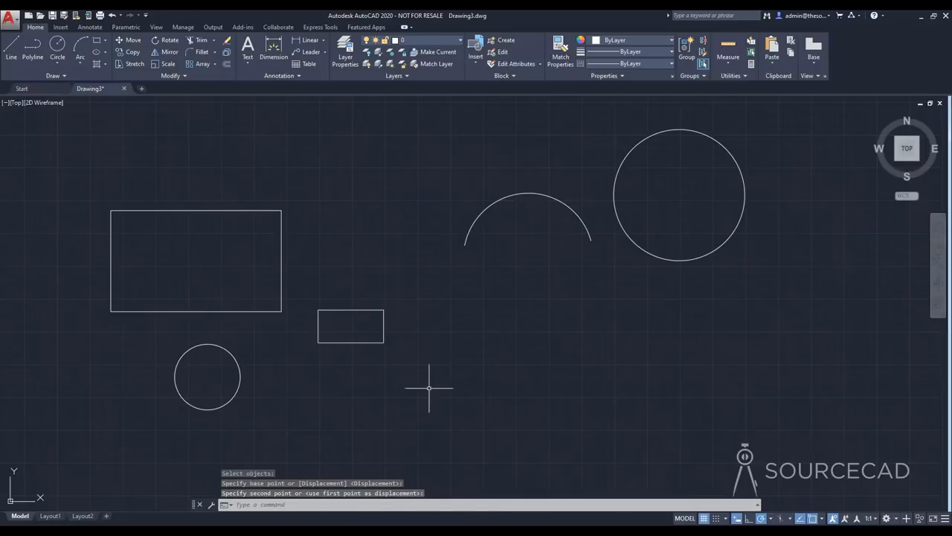
# Copy the small circle from its center onto the large rectangle's two upper corners and to three free spots around the arc
pyautogui.click(126, 52)
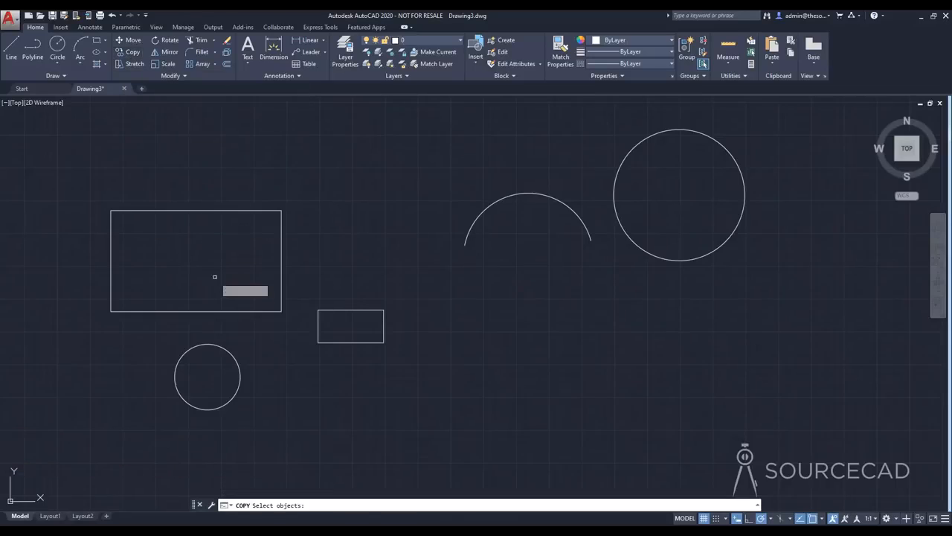
pyautogui.click(223, 348)
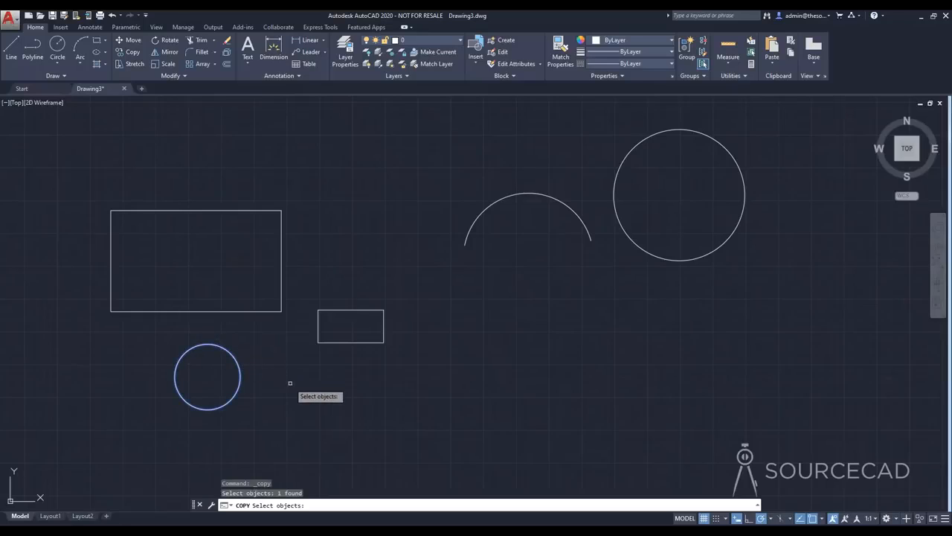
pyautogui.press('Return')
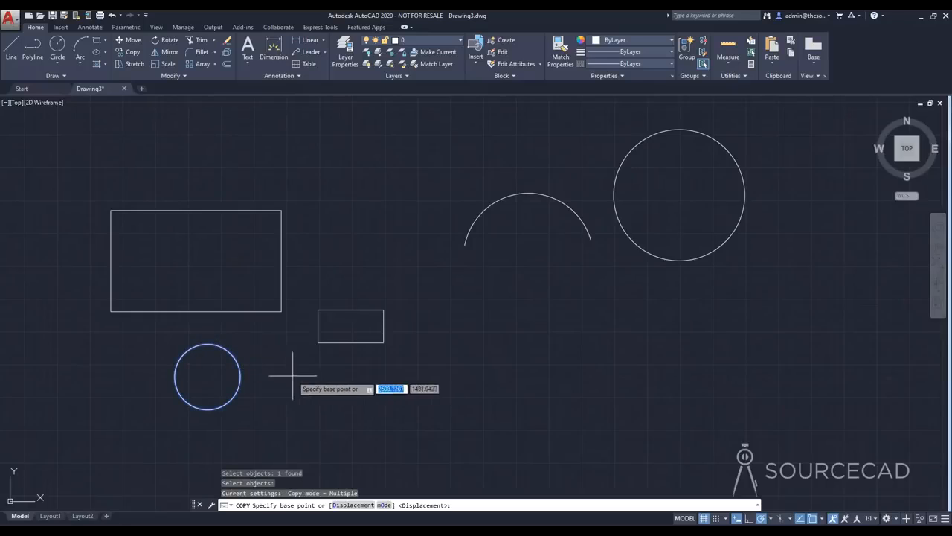
pyautogui.click(207, 377)
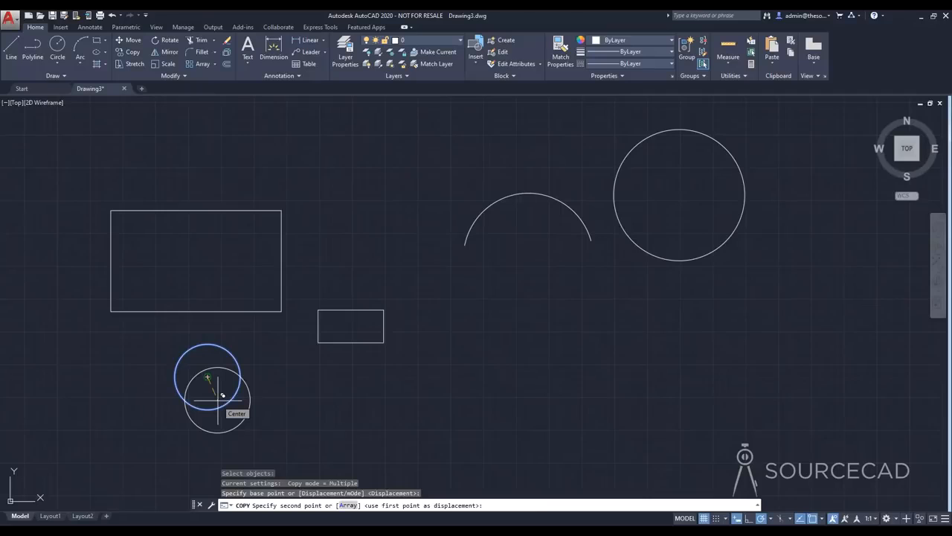
pyautogui.click(281, 210)
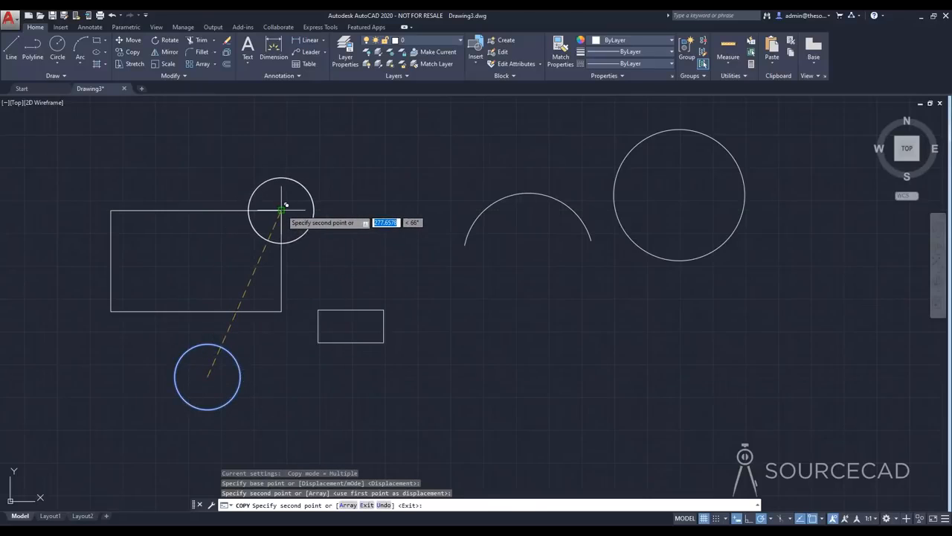
pyautogui.click(110, 210)
pyautogui.click(391, 188)
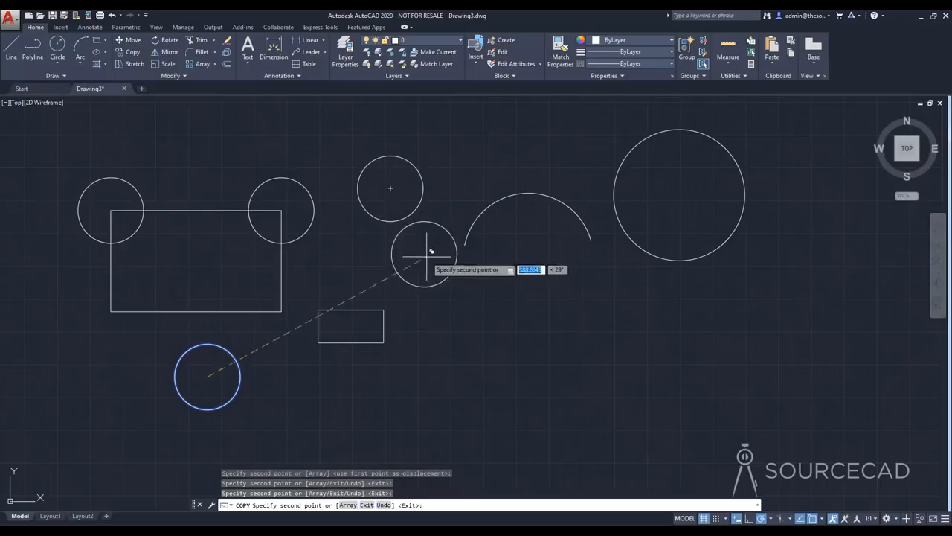
pyautogui.click(487, 322)
pyautogui.click(637, 326)
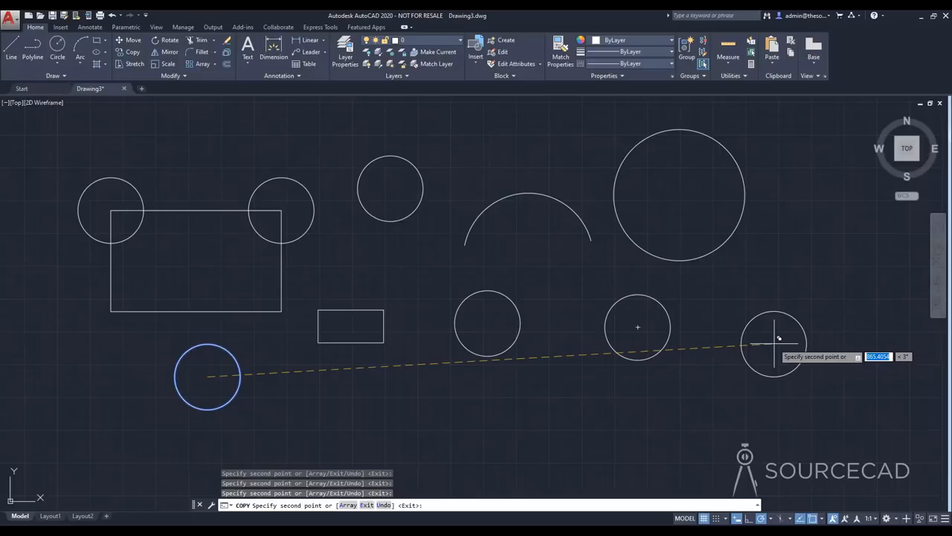
pyautogui.press('Return')
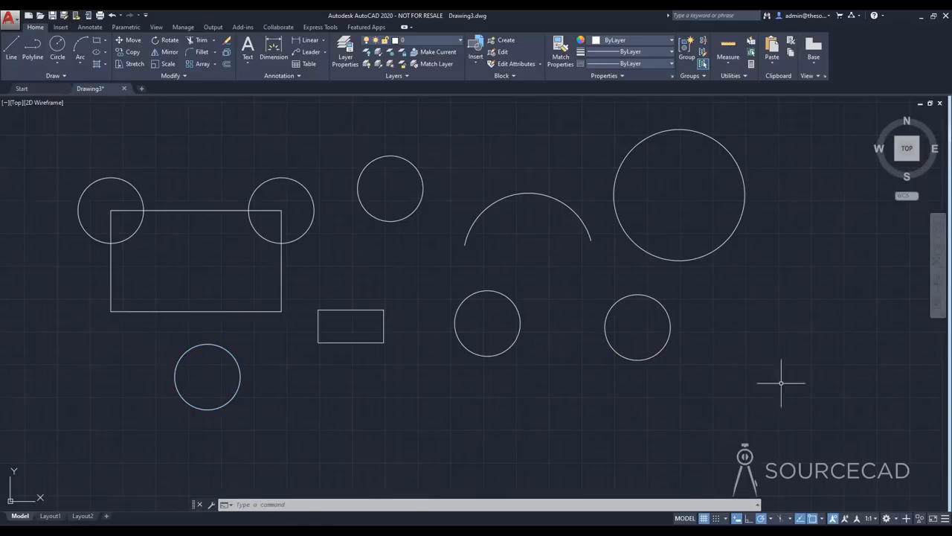
# Delete all circles, the arc and the large rectangle, keeping only the small rectangle
pyautogui.click(787, 385)
pyautogui.click(456, 186)
pyautogui.click(450, 224)
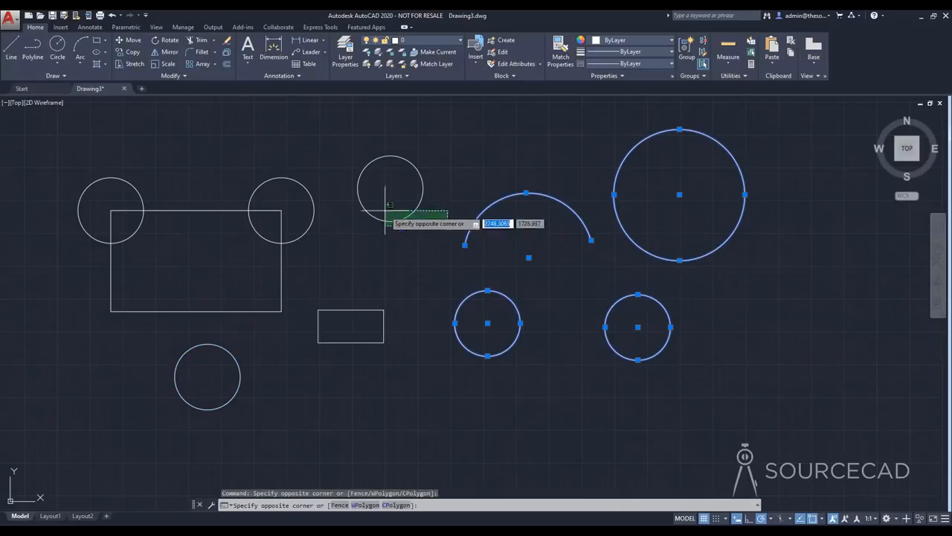
pyautogui.click(96, 153)
pyautogui.click(239, 427)
pyautogui.click(184, 380)
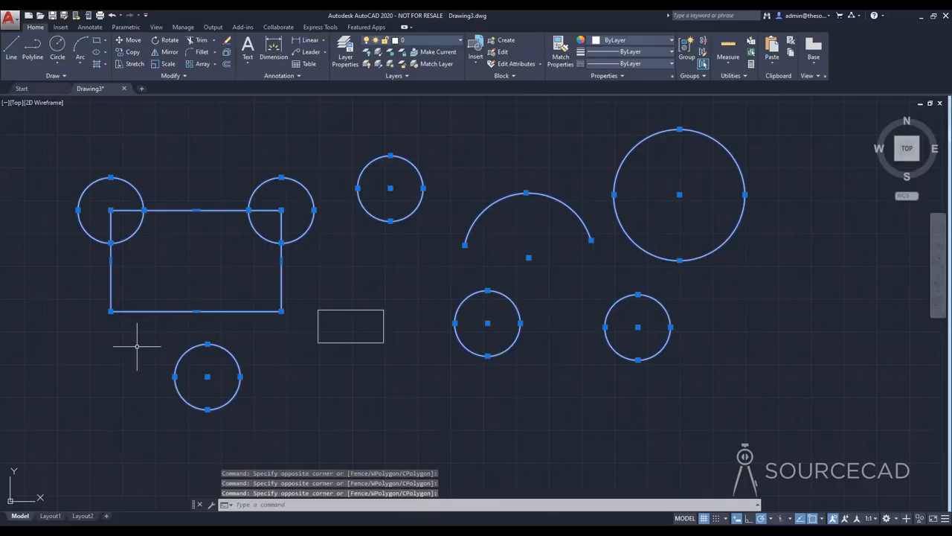
pyautogui.press('Delete')
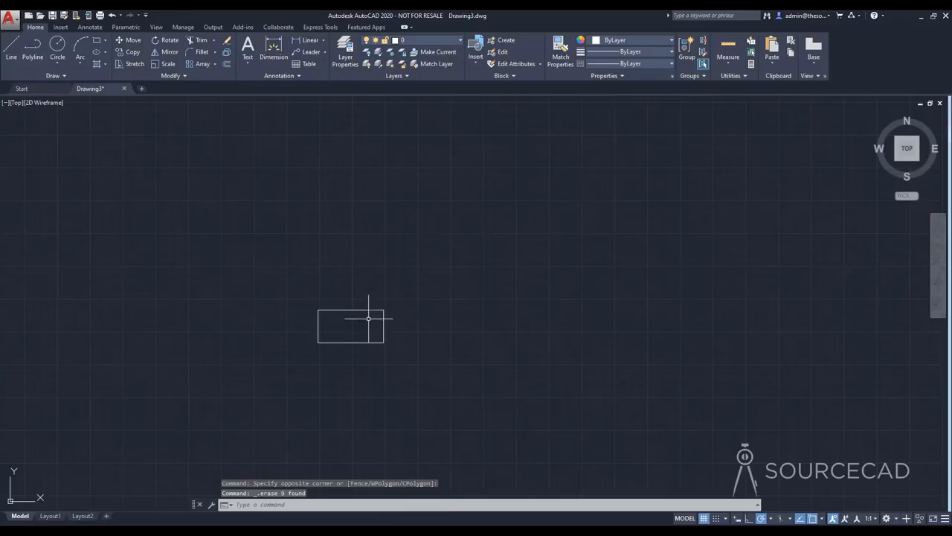
# Rotate the remaining rectangle about 30 degrees counterclockwise around its lower-left corner
pyautogui.scroll(4, 358, 322)
pyautogui.moveTo(360, 328); pyautogui.dragTo(380, 283, button='middle')
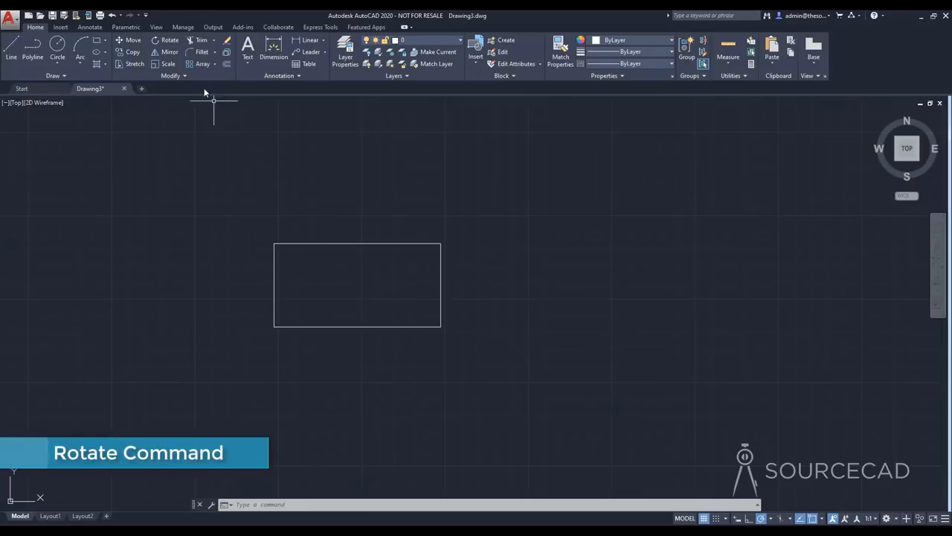
pyautogui.click(166, 42)
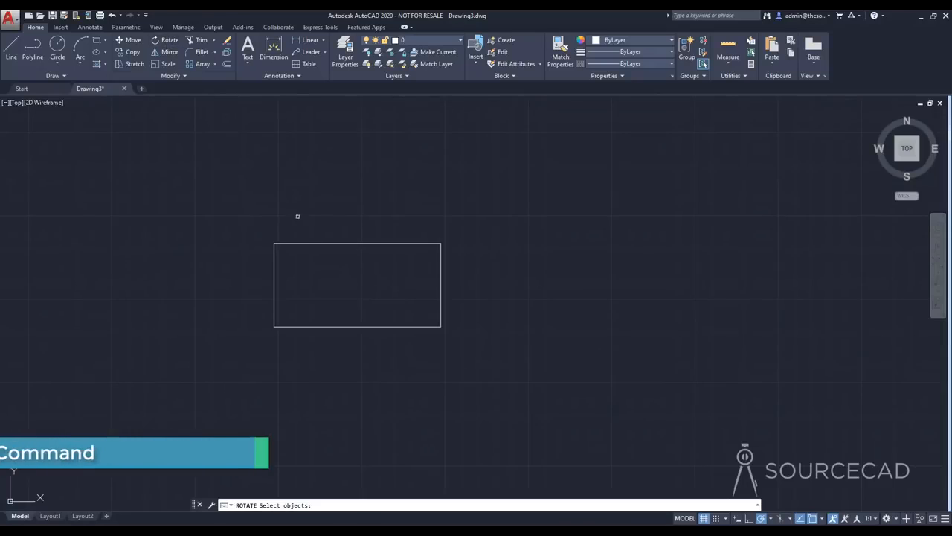
pyautogui.click(311, 243)
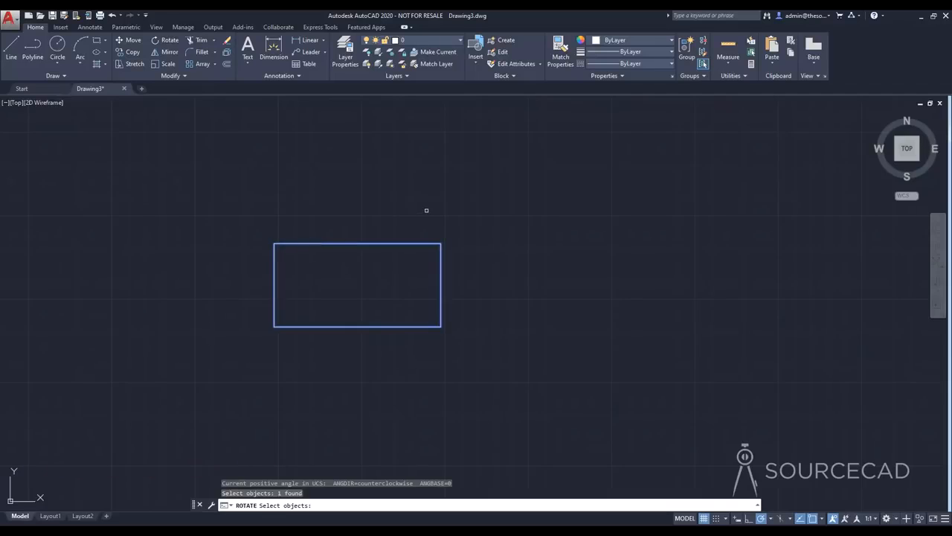
pyautogui.press('Return')
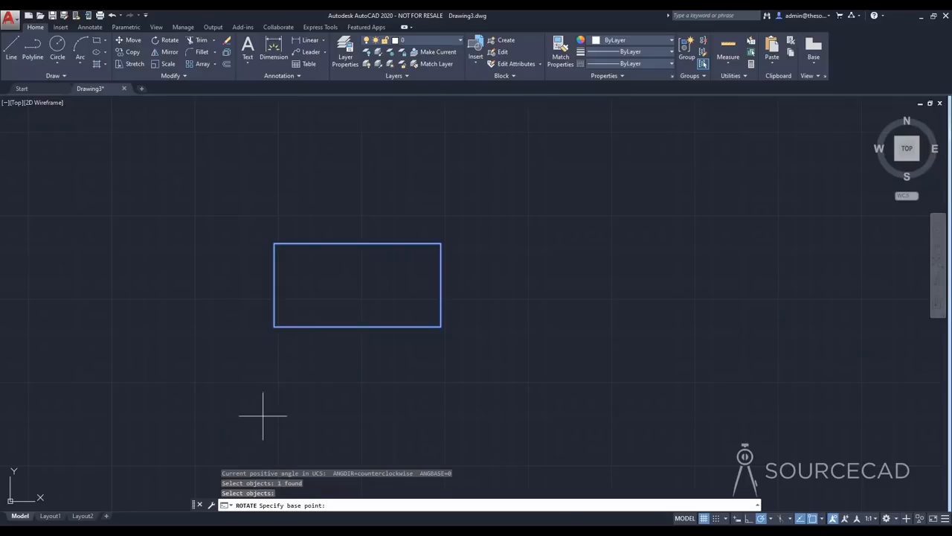
pyautogui.click(275, 326)
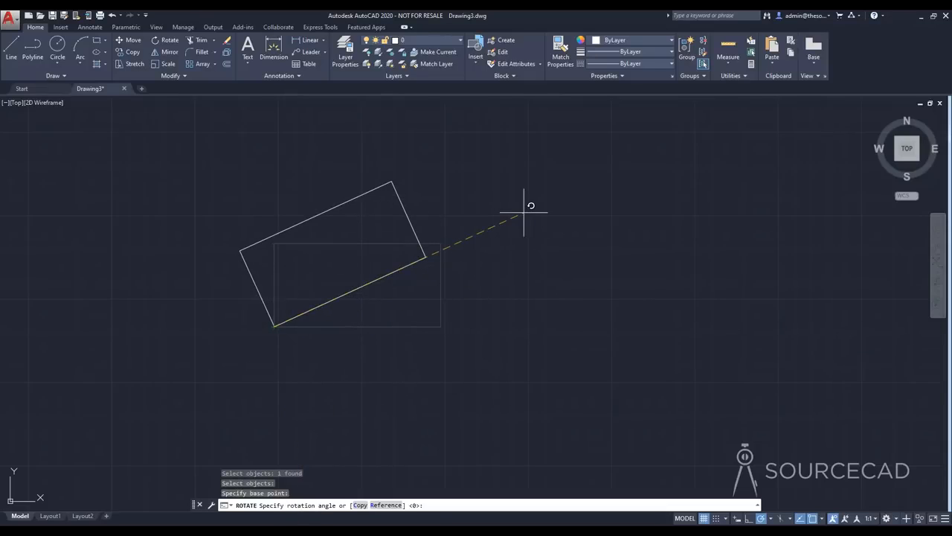
pyautogui.press('Return')
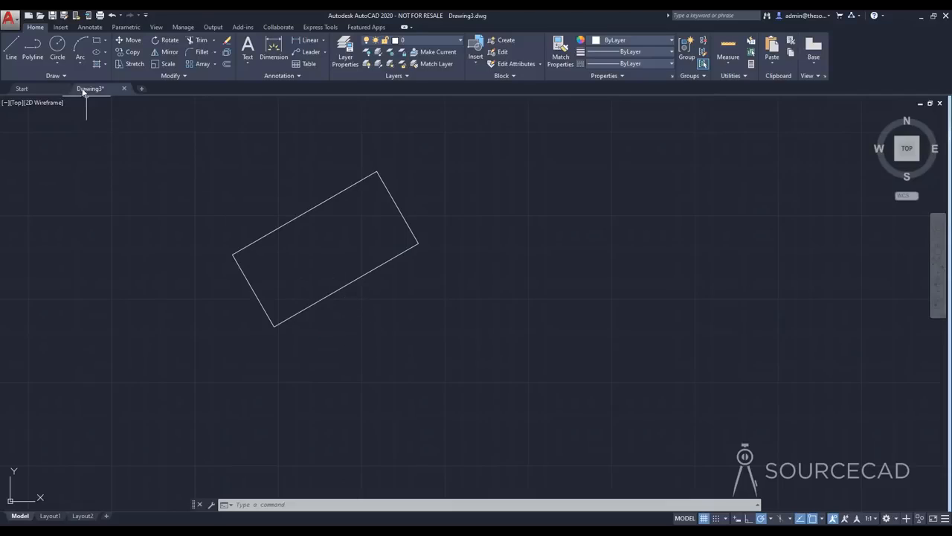
# Draw a small circle inside the rotated rectangle, near its upper-right end
pyautogui.click(57, 46)
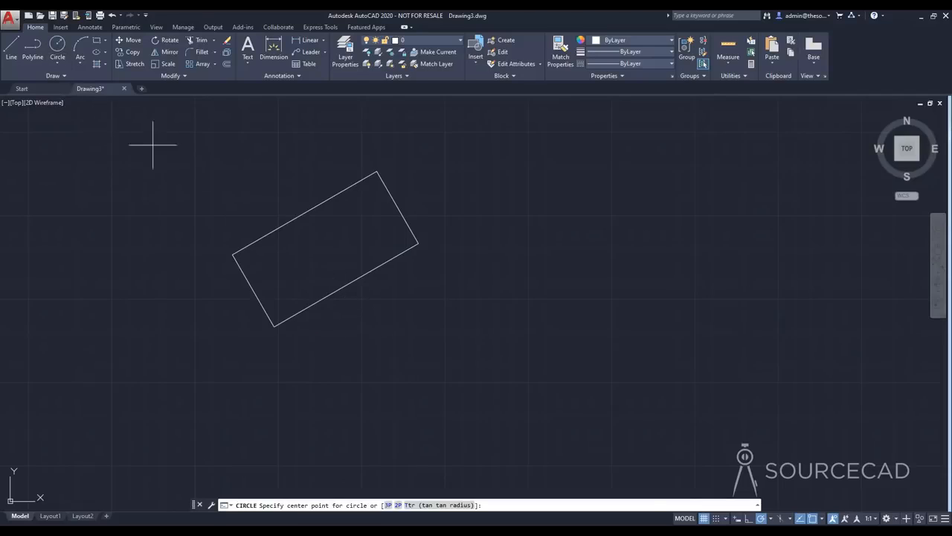
pyautogui.click(372, 221)
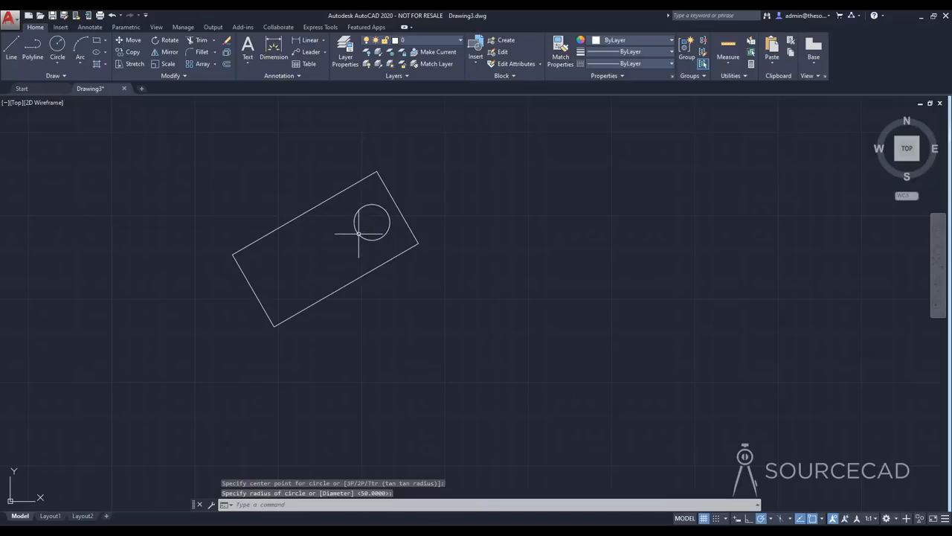
pyautogui.click(359, 233)
# Draw a single vertical line just to the right of the rotated rectangle
pyautogui.click(11, 48)
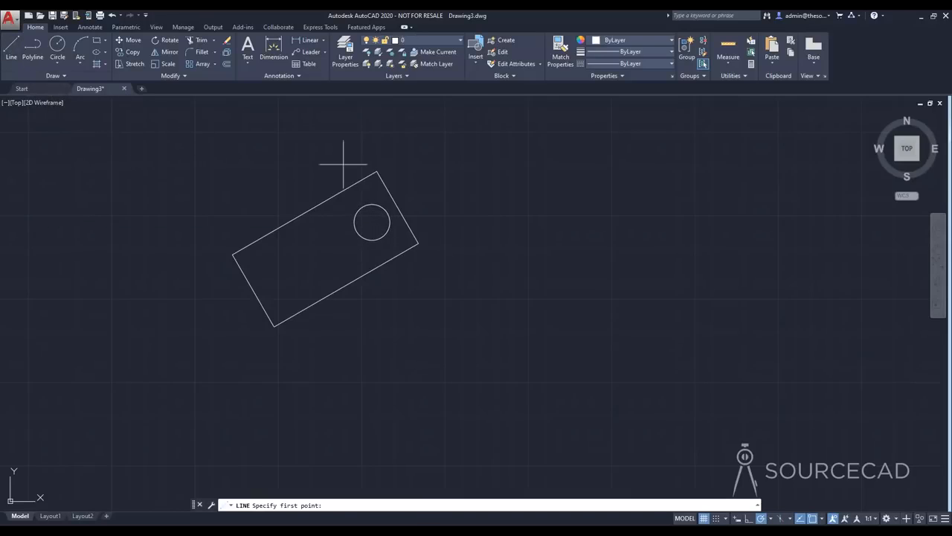
pyautogui.click(445, 162)
pyautogui.click(446, 282)
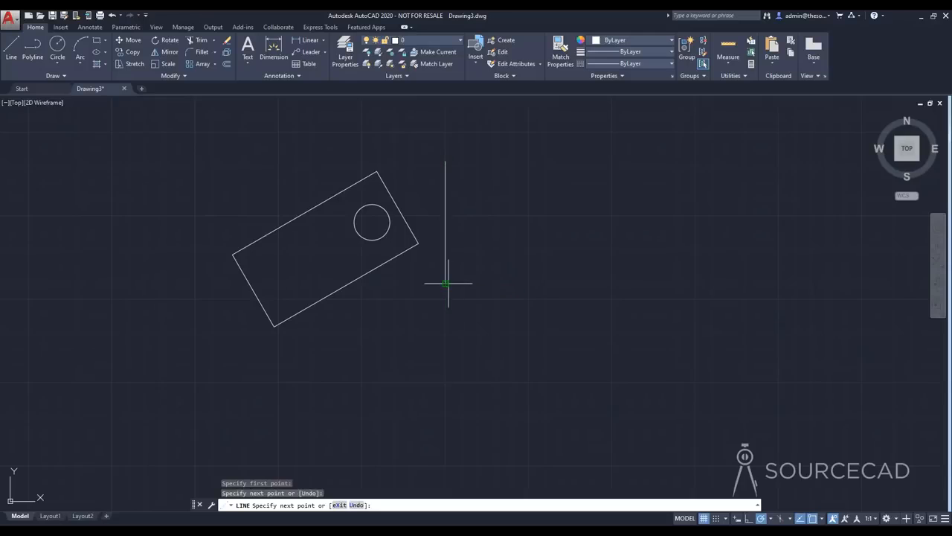
pyautogui.press('Return')
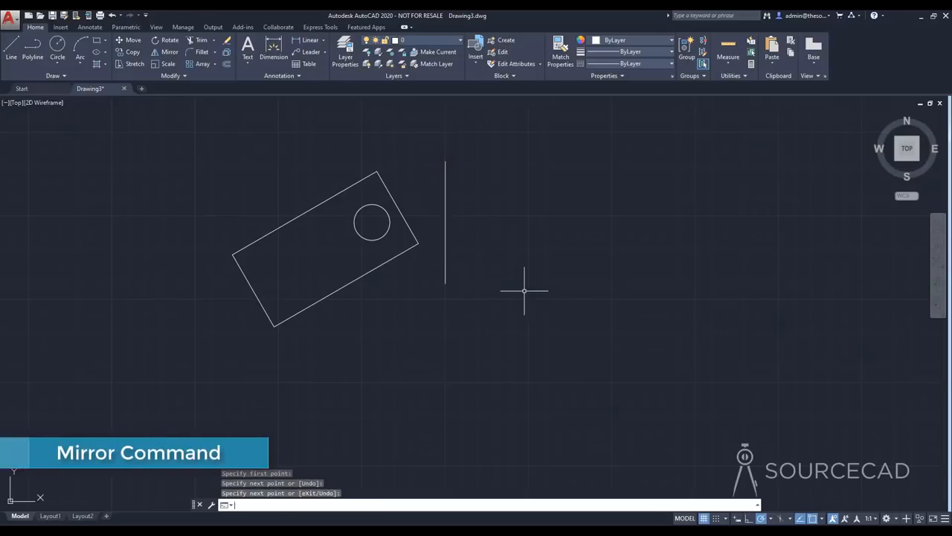
# Mirror the rectangle and the circle across the vertical line's two endpoints, keeping the source objects
pyautogui.moveTo(510, 266); pyautogui.dragTo(461, 308, button='middle')
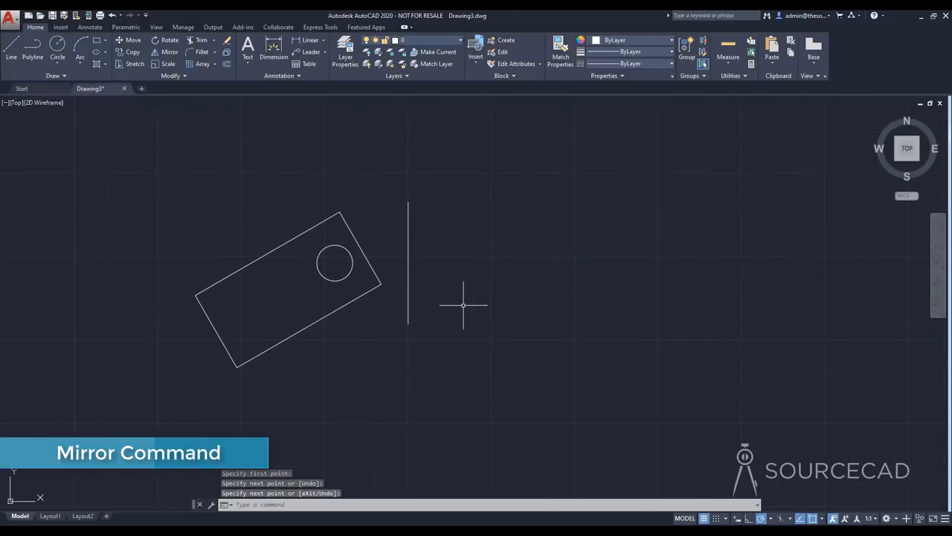
pyautogui.click(168, 53)
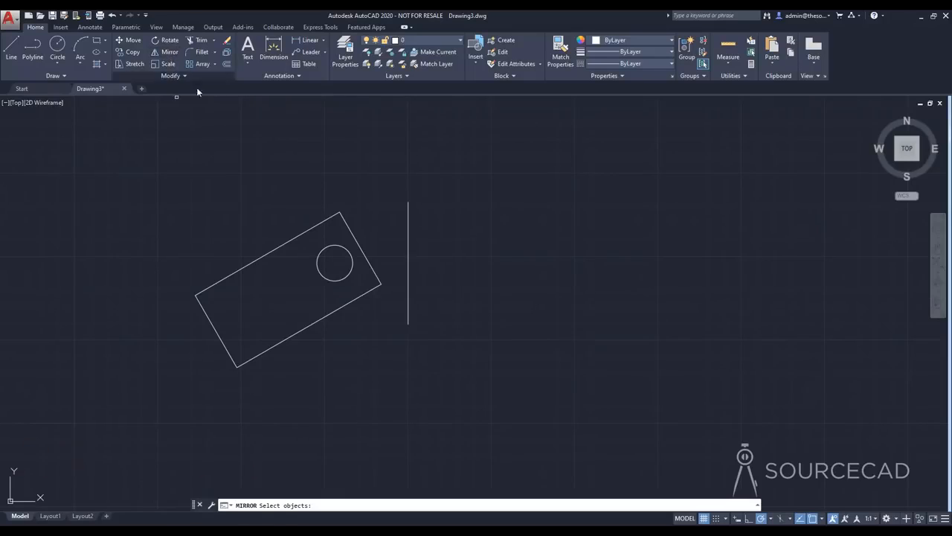
pyautogui.click(287, 242)
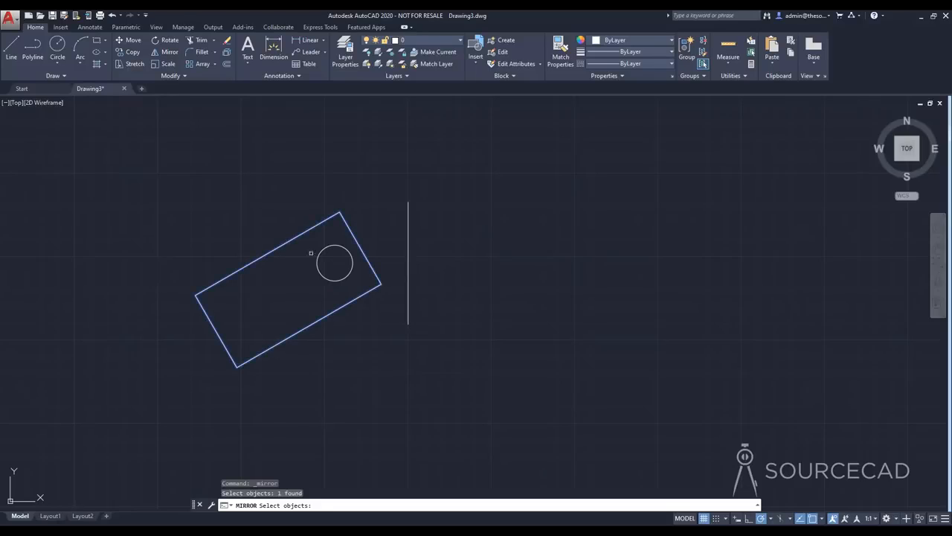
pyautogui.click(316, 263)
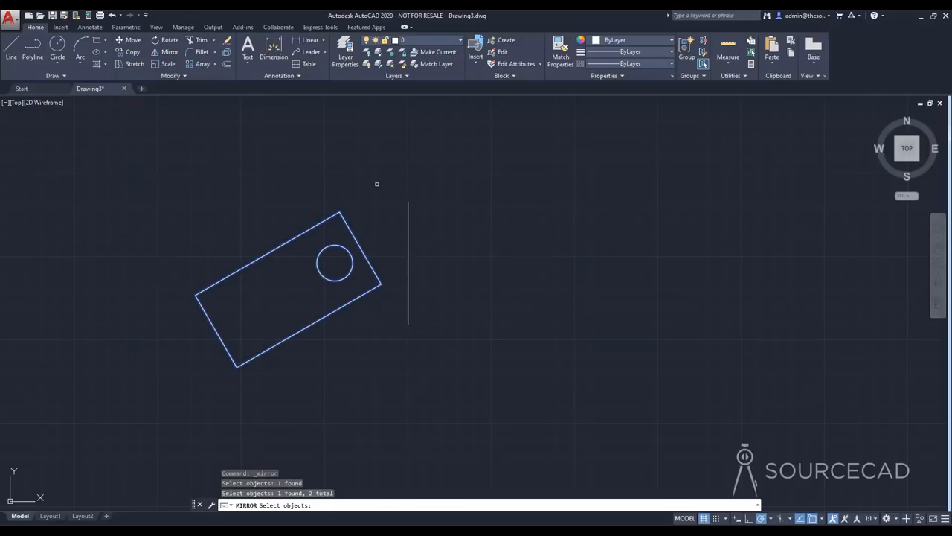
pyautogui.press('Return')
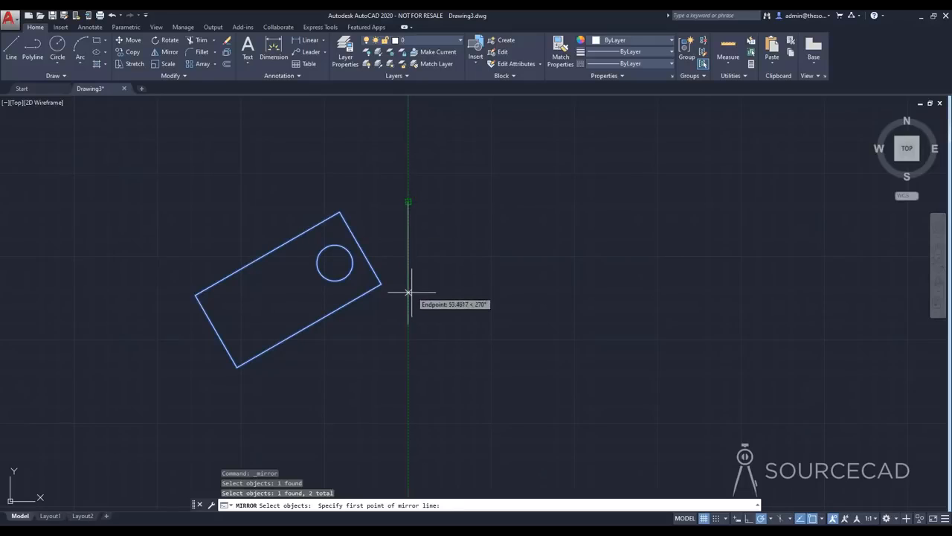
pyautogui.click(408, 201)
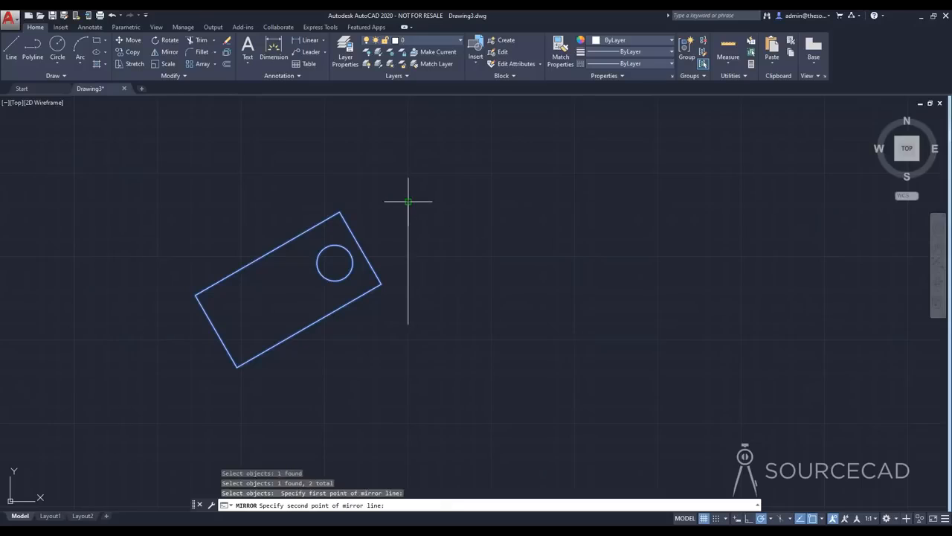
pyautogui.click(408, 324)
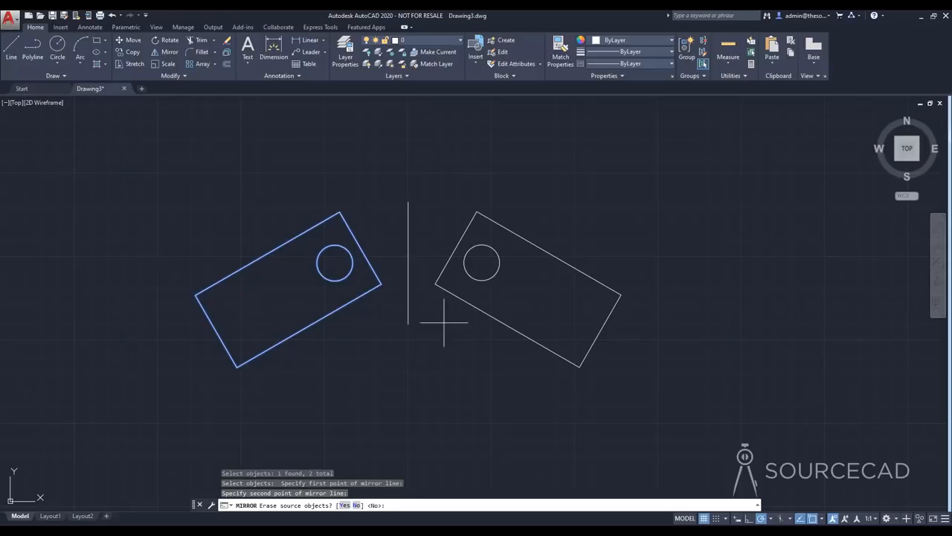
pyautogui.press('Return')
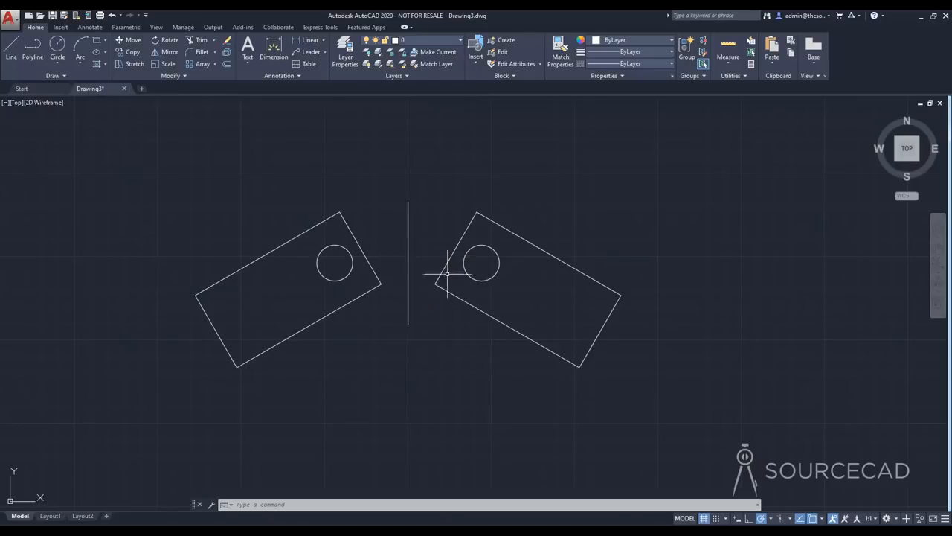
# Delete the mirrored rectangle, the mirrored circle and the vertical line
pyautogui.click(592, 373)
pyautogui.click(402, 198)
pyautogui.press('Delete')
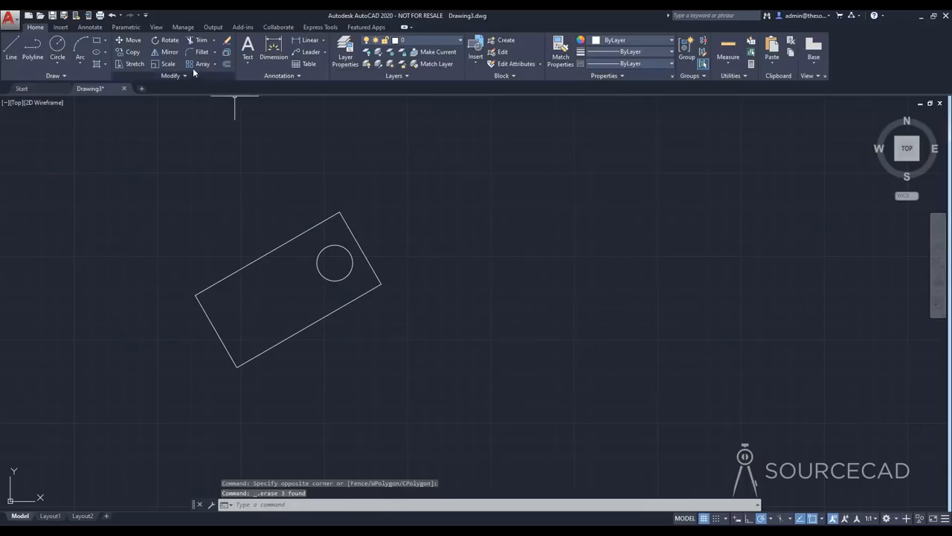
# Mirror the rectangle and circle about a vertical axis through two free points right of the rectangle, keeping the source objects
pyautogui.click(165, 52)
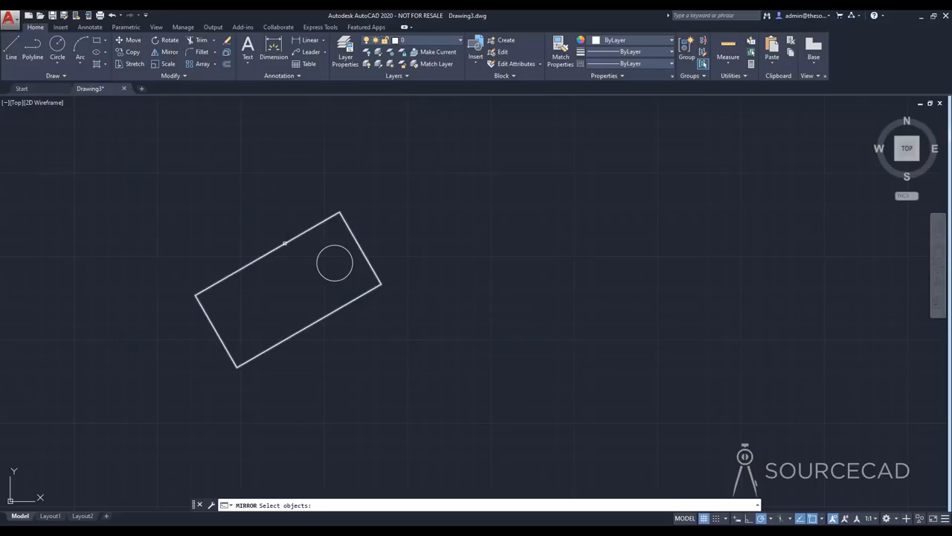
pyautogui.click(283, 246)
pyautogui.click(327, 245)
pyautogui.press('Return')
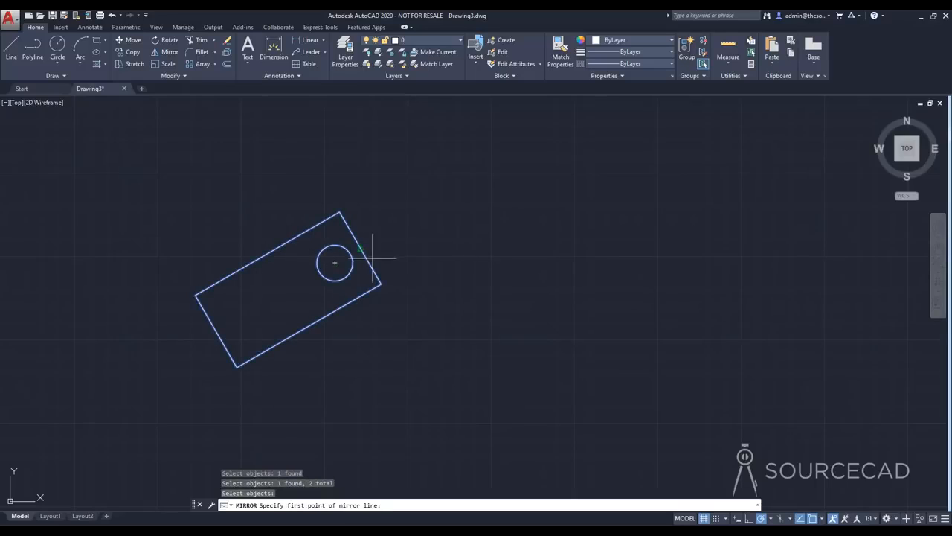
pyautogui.click(436, 202)
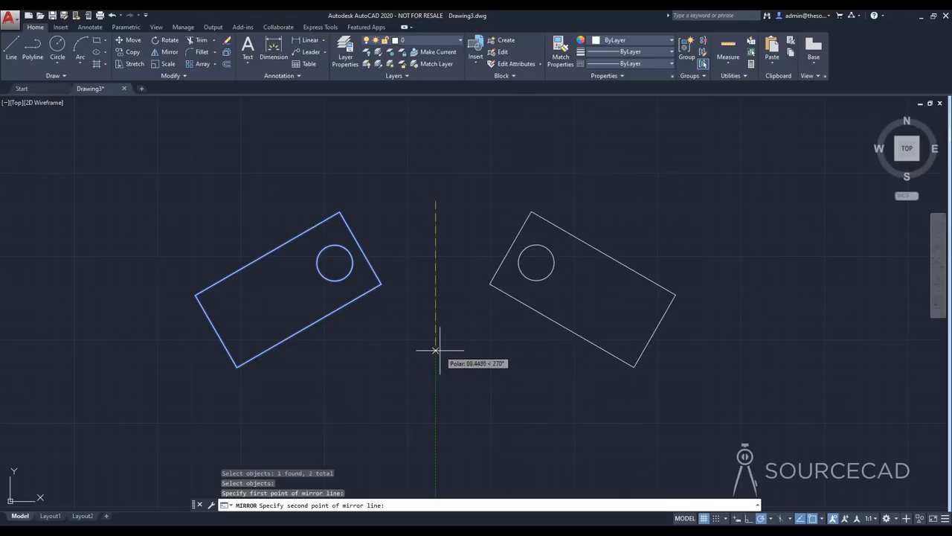
pyautogui.click(438, 327)
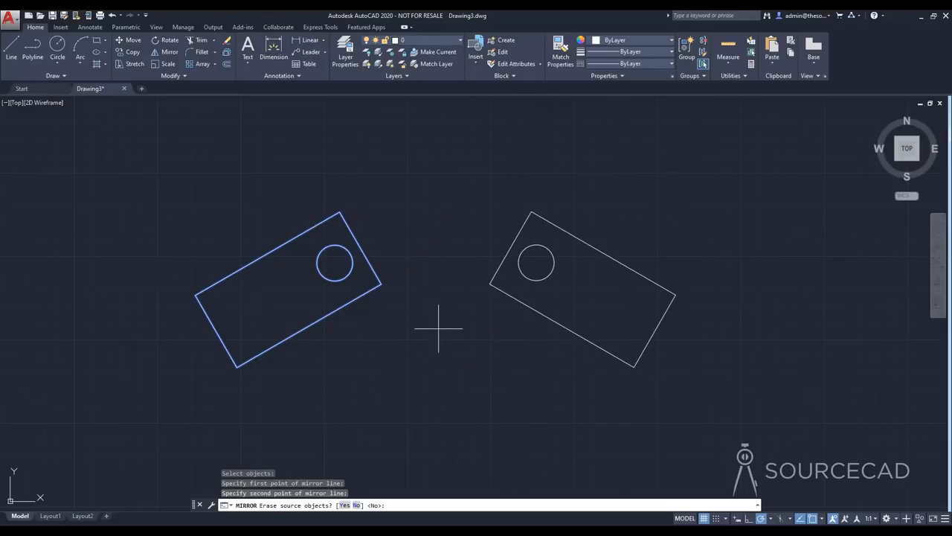
pyautogui.press('Return')
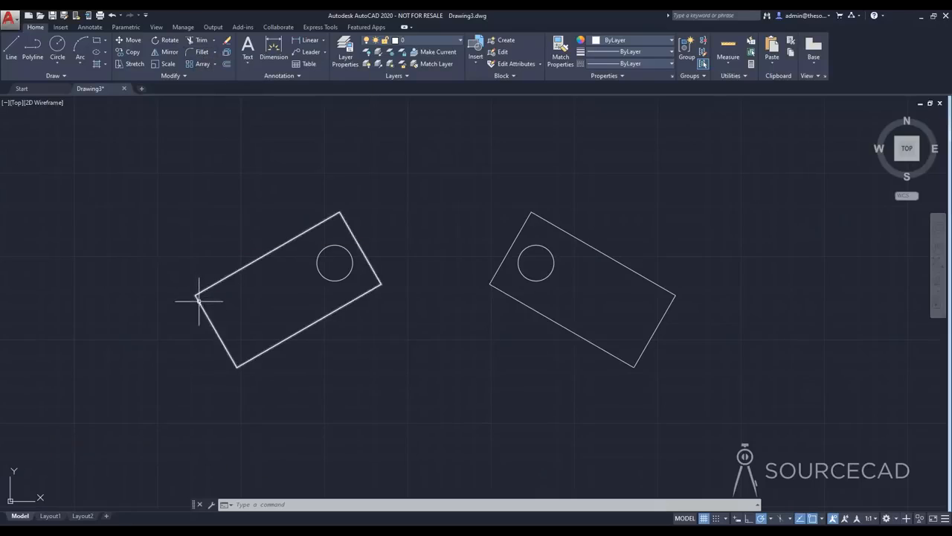
# Fillet the leftmost corner of the original rectangle with a radius of 5
pyautogui.click(198, 54)
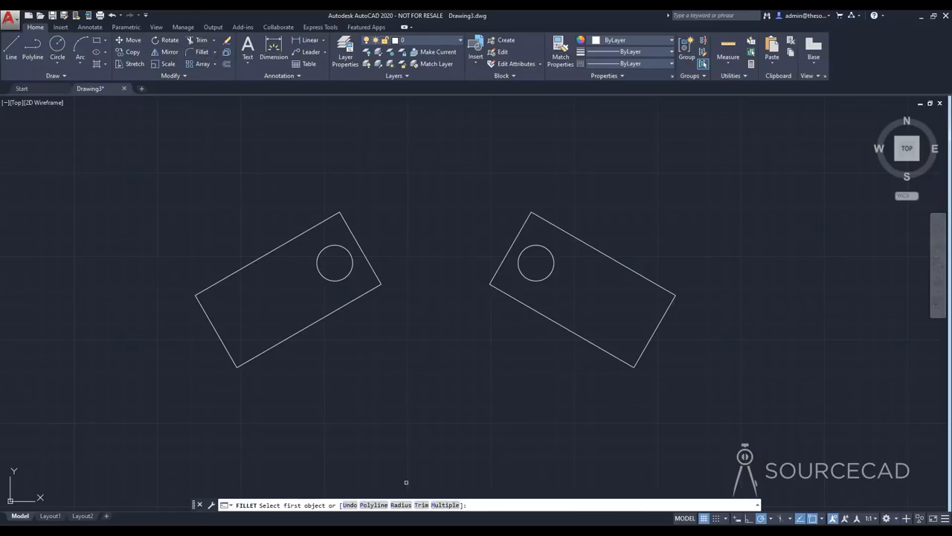
pyautogui.write('R')
pyautogui.press('Return')
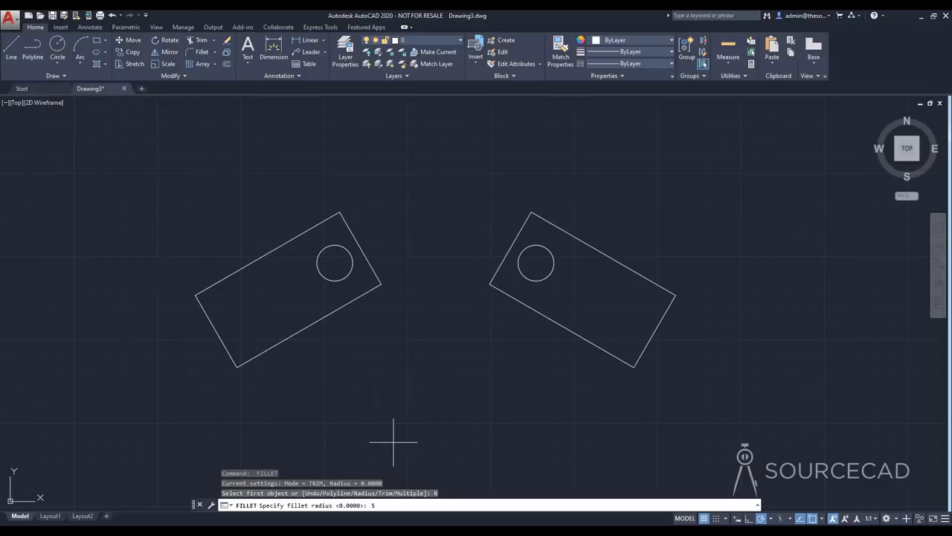
pyautogui.press('Return')
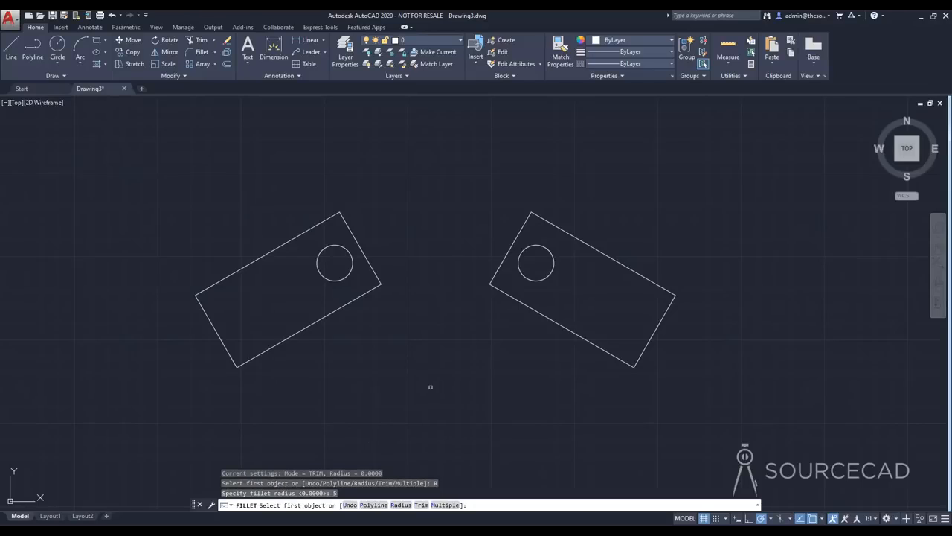
pyautogui.click(220, 281)
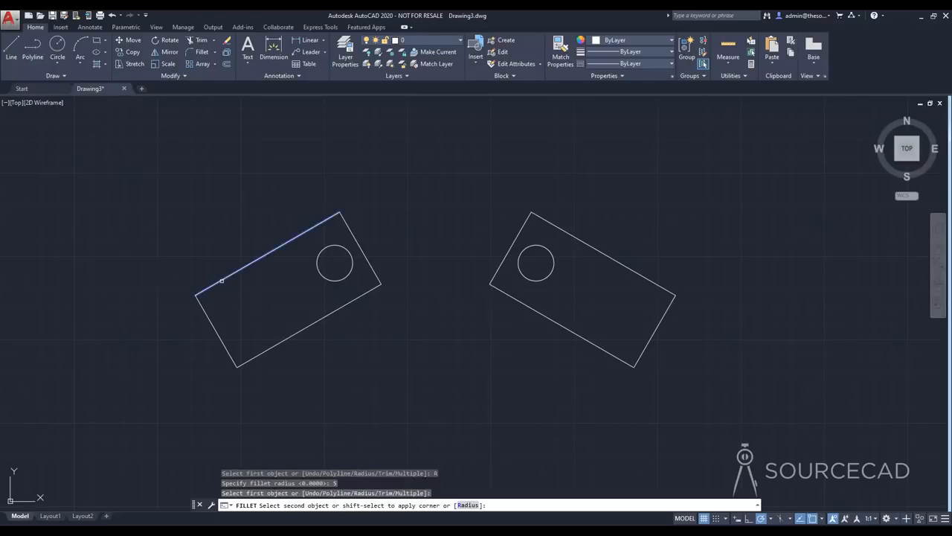
pyautogui.click(209, 318)
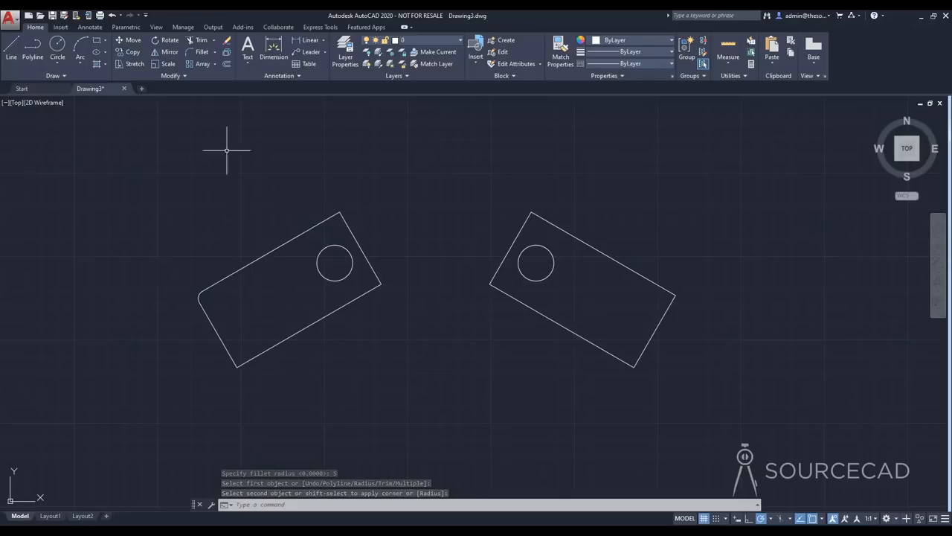
# Fillet the lowest corner of the original rectangle with a radius of 12
pyautogui.click(202, 52)
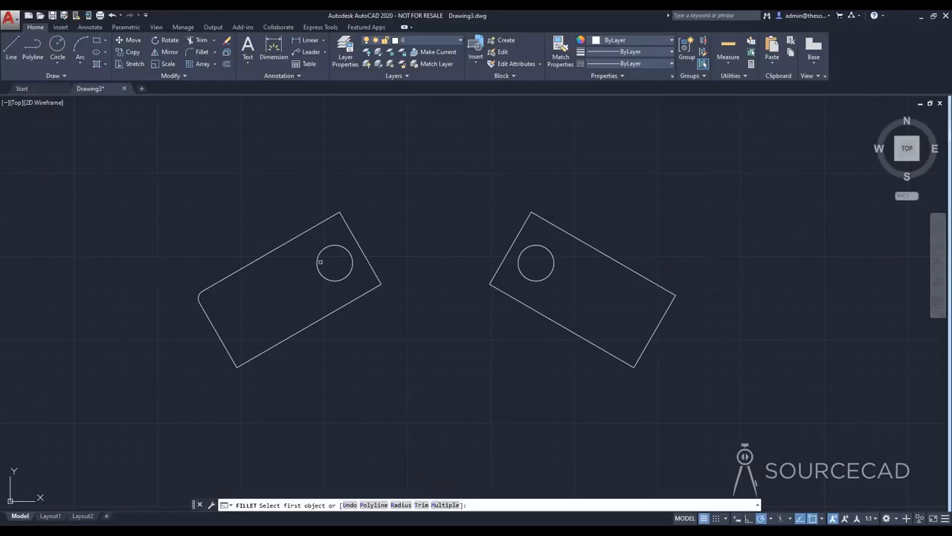
pyautogui.click(401, 504)
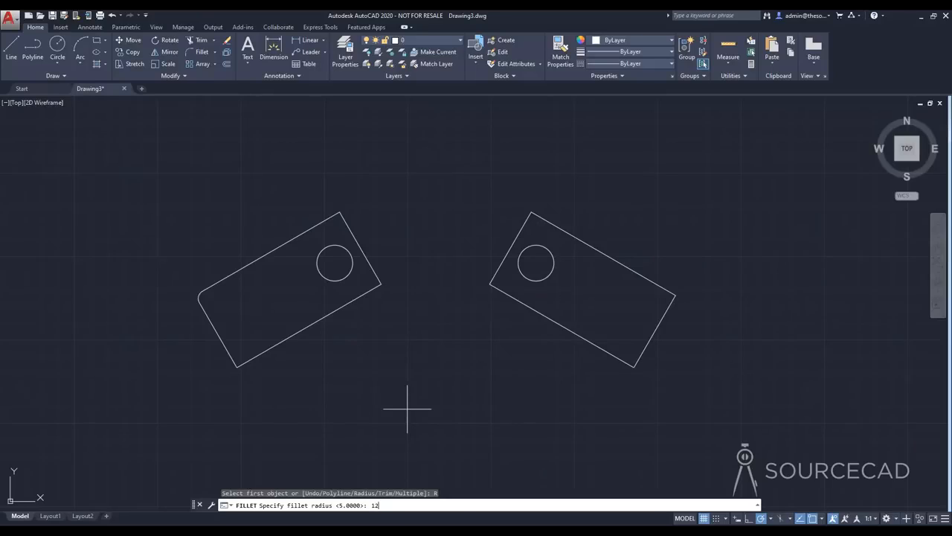
pyautogui.press('Return')
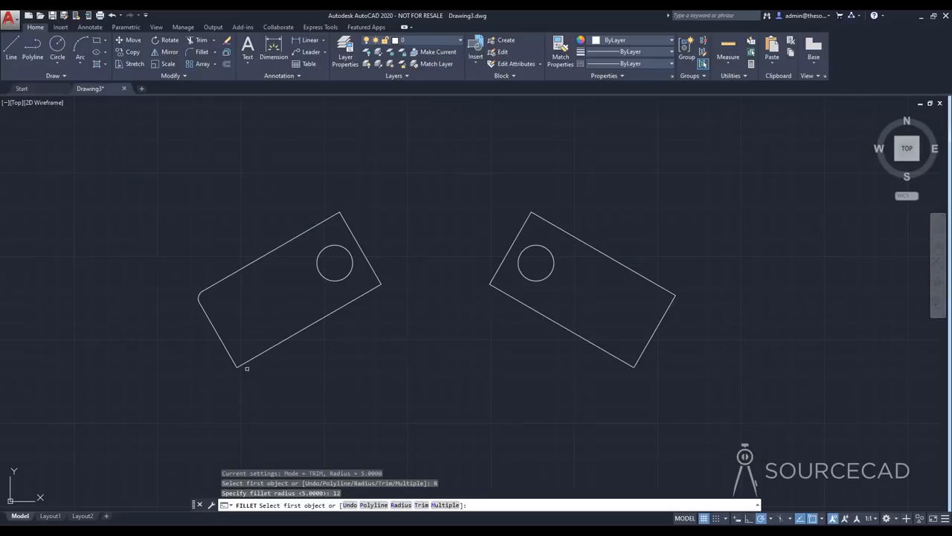
pyautogui.click(224, 343)
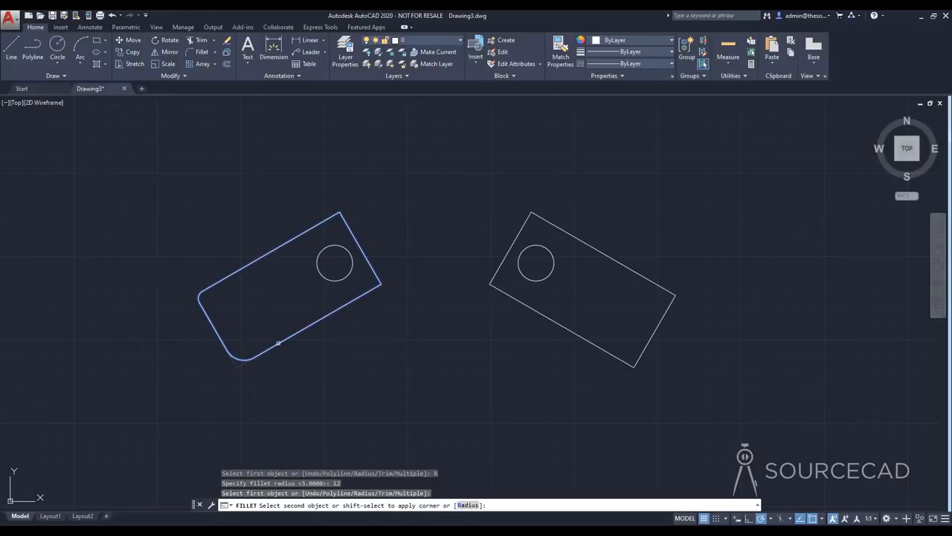
pyautogui.click(271, 347)
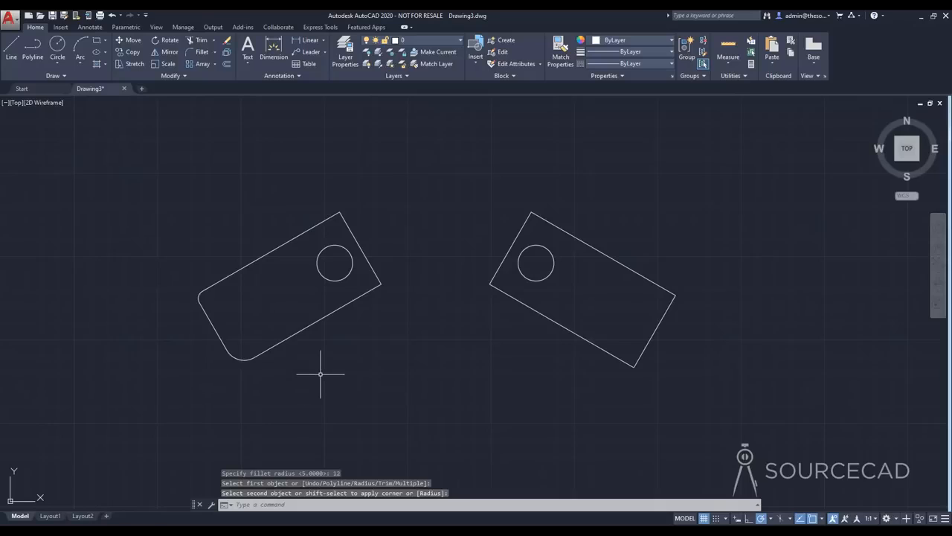
# Draw three connected line segments crossing both rectangles, with a vertex between and below them and the end above the original rectangle
pyautogui.click(16, 57)
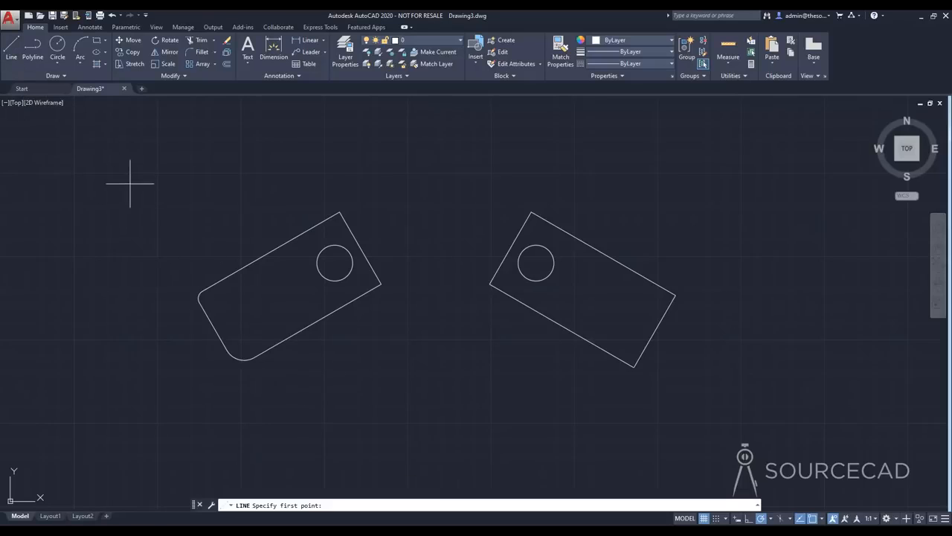
pyautogui.click(131, 185)
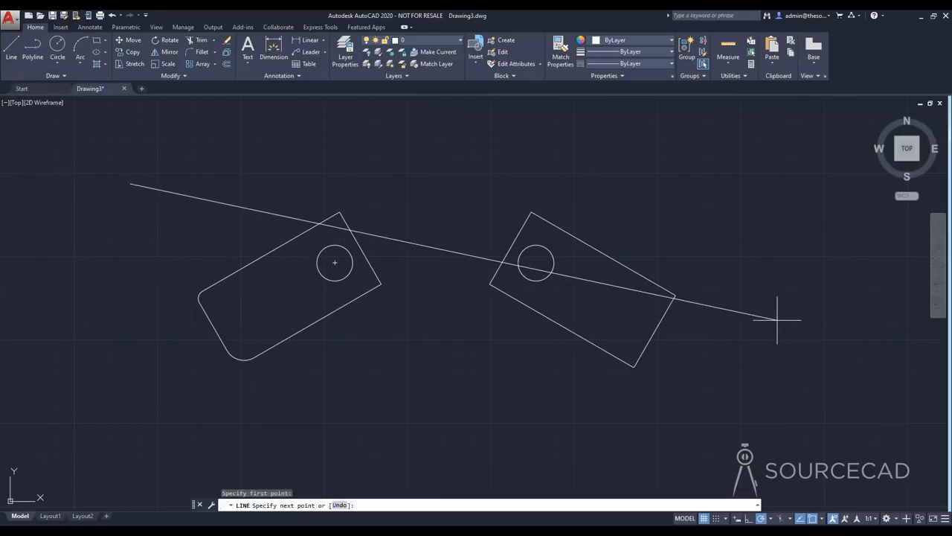
pyautogui.click(777, 320)
pyautogui.click(437, 350)
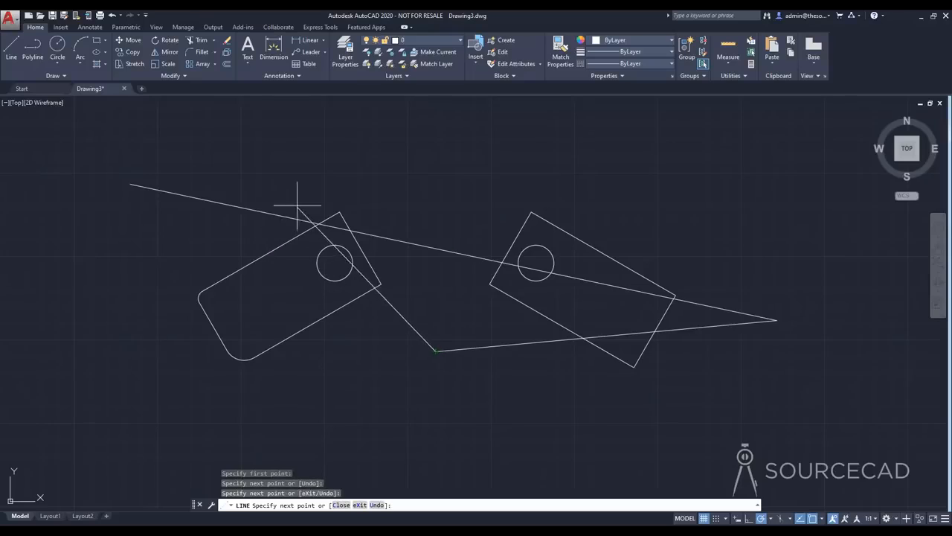
pyautogui.click(250, 174)
pyautogui.rightClick(250, 174)
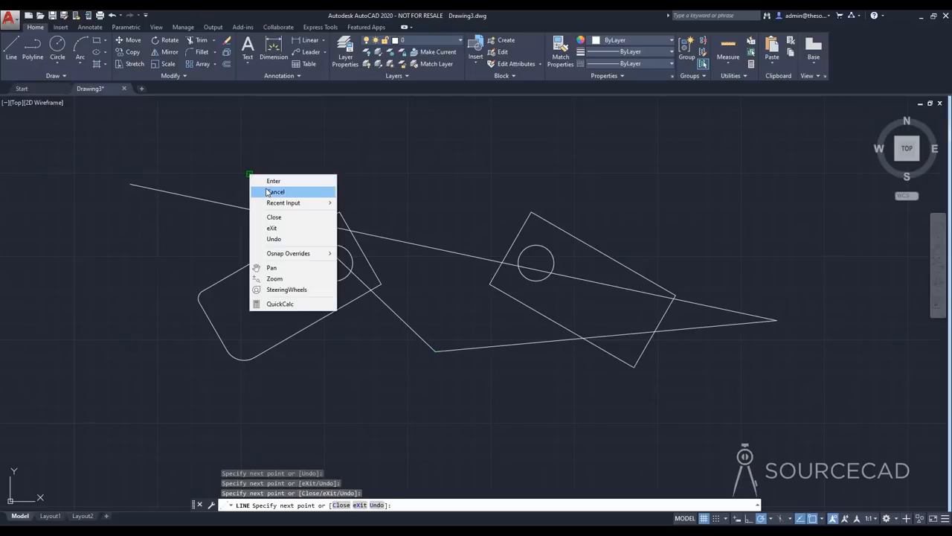
pyautogui.click(275, 191)
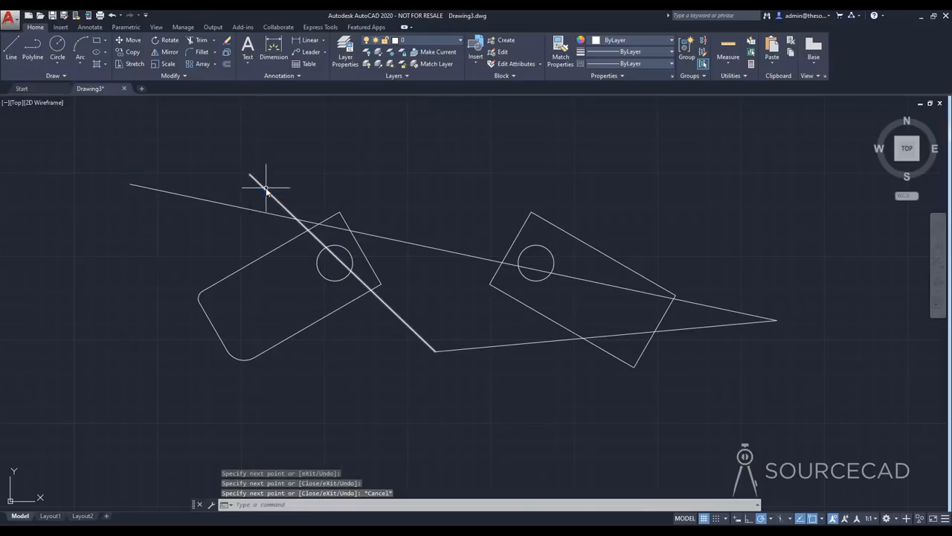
# Draw a large circle centered on the lower line vertex, passing through both small circles and overlapping both rectangles
pyautogui.click(57, 46)
pyautogui.click(437, 350)
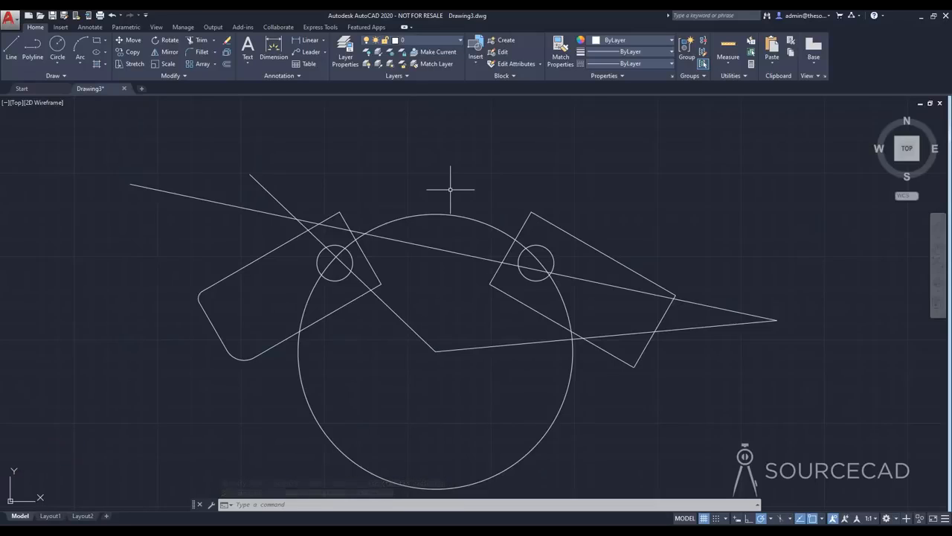
# Trim the two lines' overhanging ends above the original rectangle back to their crossing, using all objects as cutting edges
pyautogui.moveTo(468, 201); pyautogui.dragTo(477, 185, button='middle')
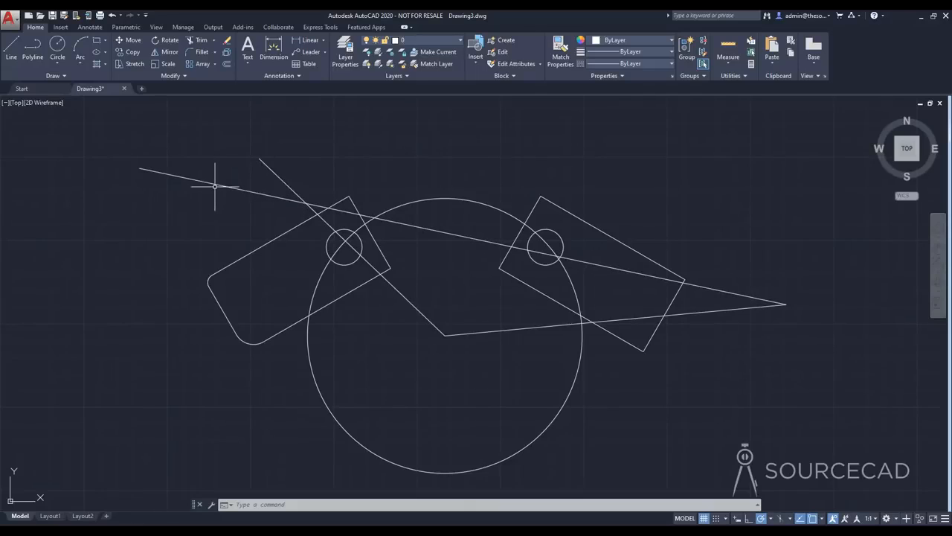
pyautogui.click(198, 42)
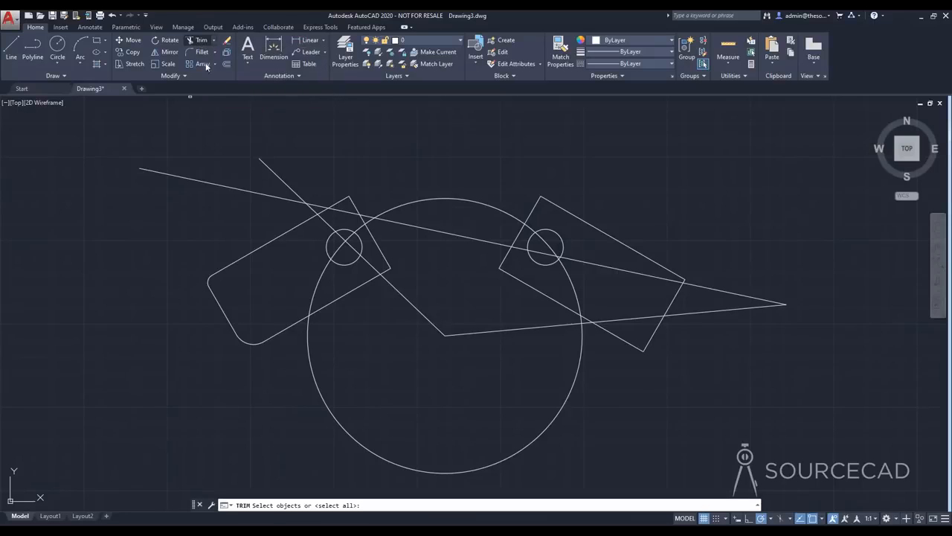
pyautogui.click(195, 39)
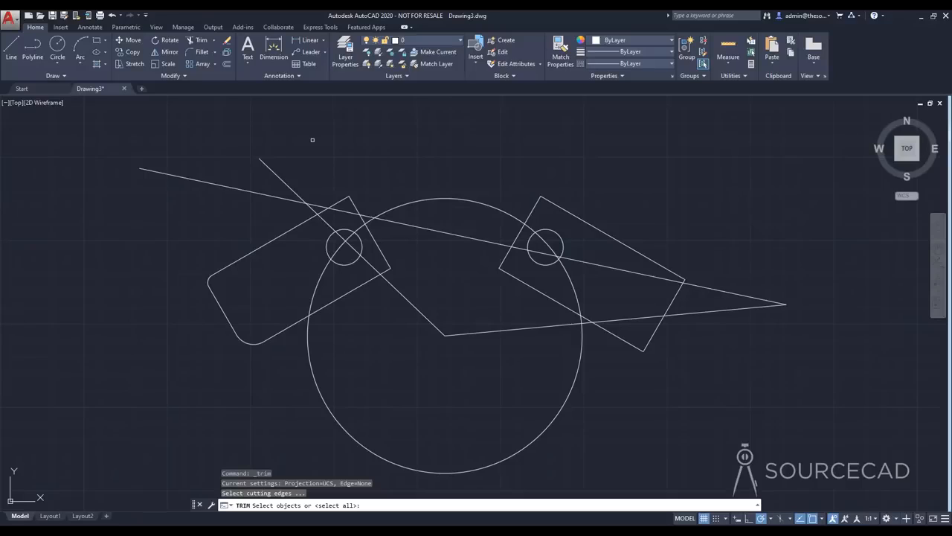
pyautogui.press('Return')
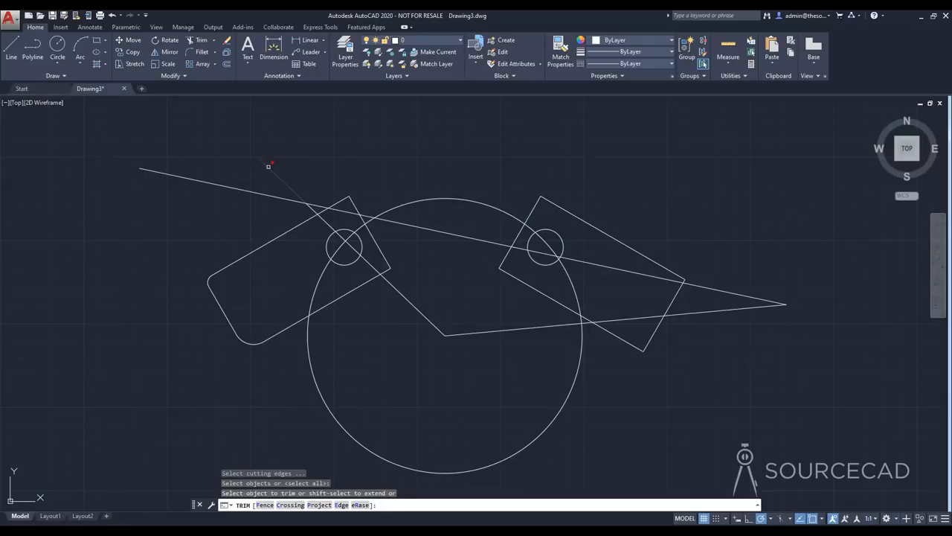
pyautogui.click(266, 163)
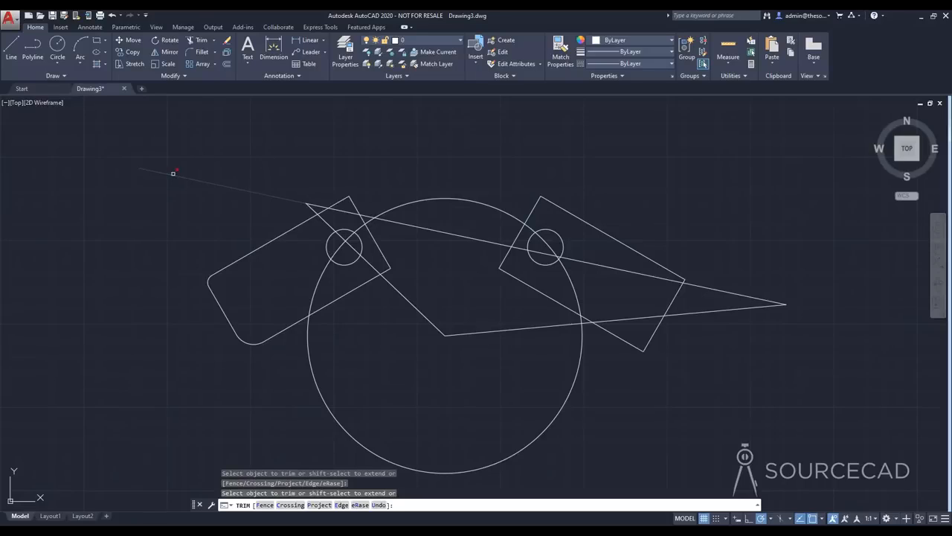
pyautogui.click(172, 174)
# Trim the large circle's top and bottom arcs, the line portions inside the mirrored rectangle, and the lower line inside the circle
pyautogui.click(425, 199)
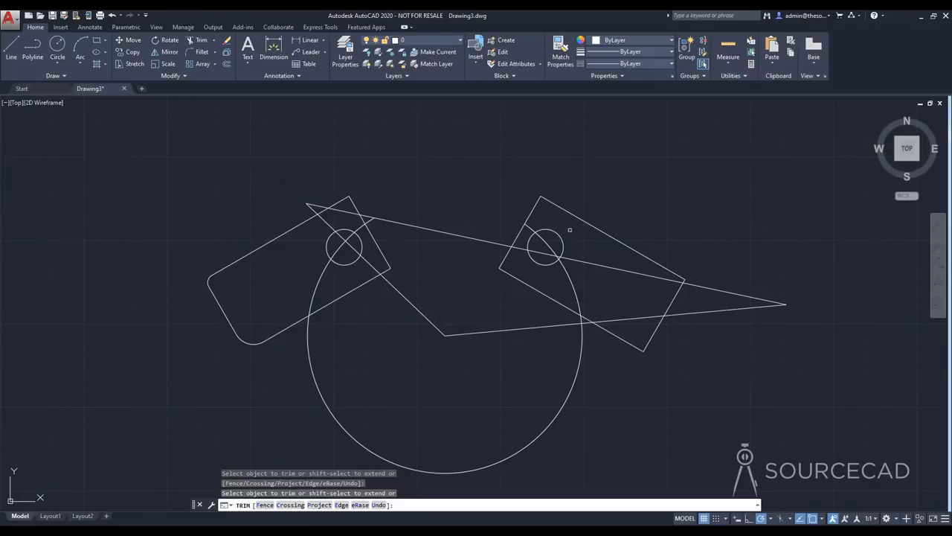
pyautogui.click(594, 258)
pyautogui.click(618, 319)
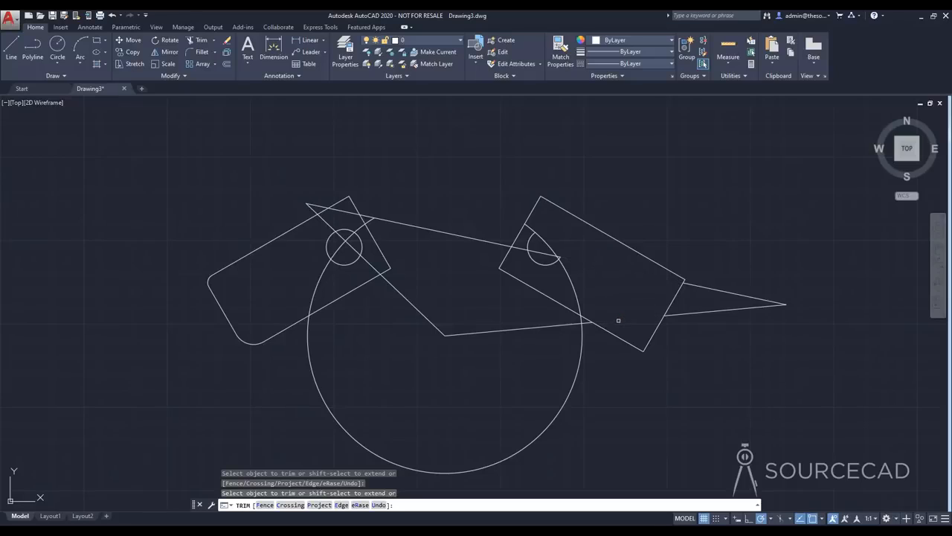
pyautogui.click(503, 333)
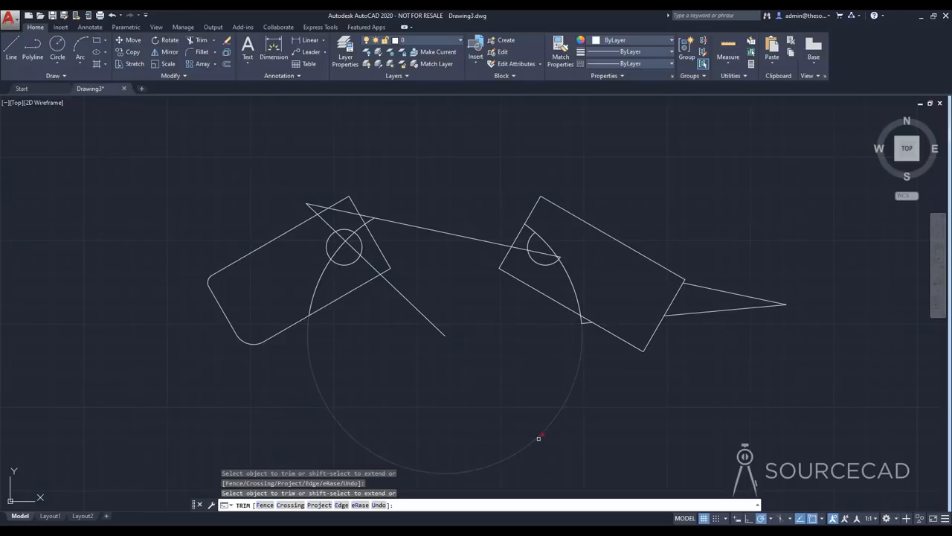
pyautogui.click(539, 438)
pyautogui.press('Escape')
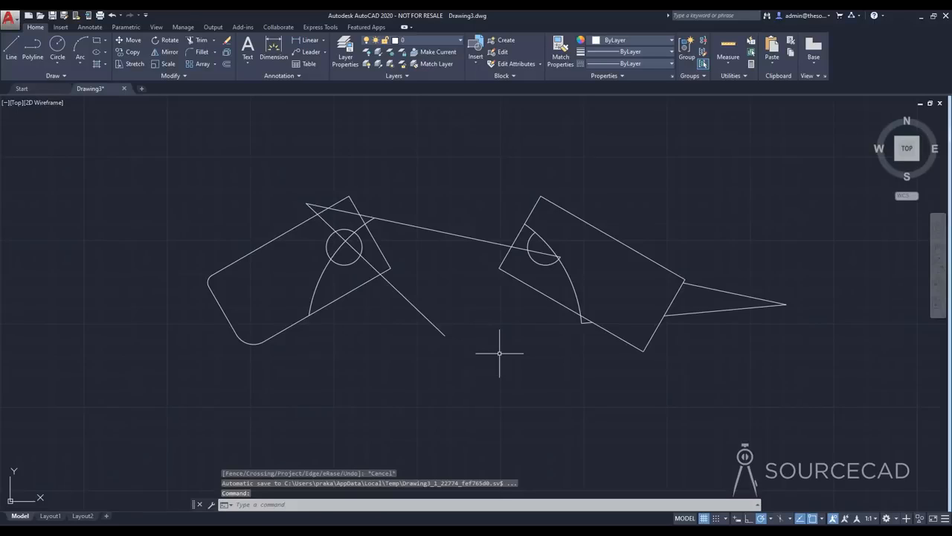
# Erase all the remaining trimmed shapes from the drawing
pyautogui.click(162, 173)
pyautogui.click(828, 417)
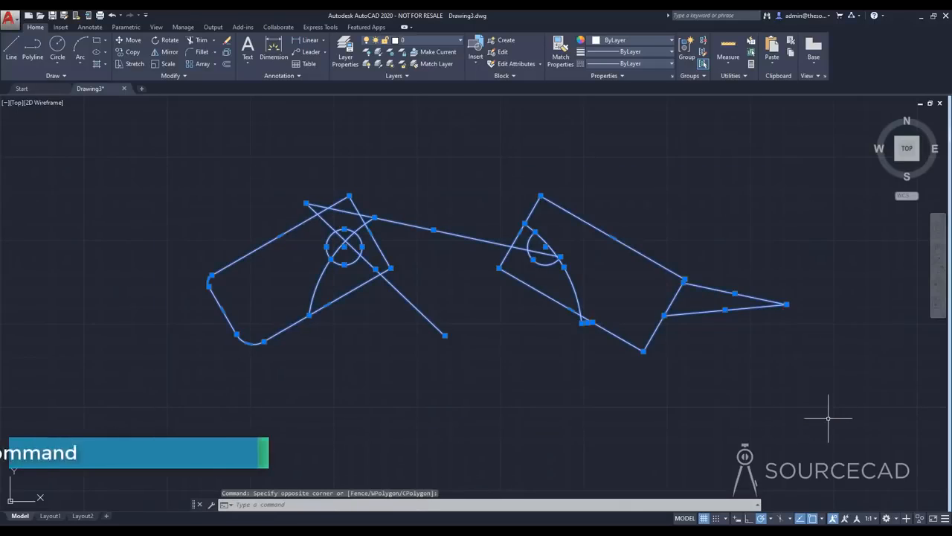
pyautogui.press('Delete')
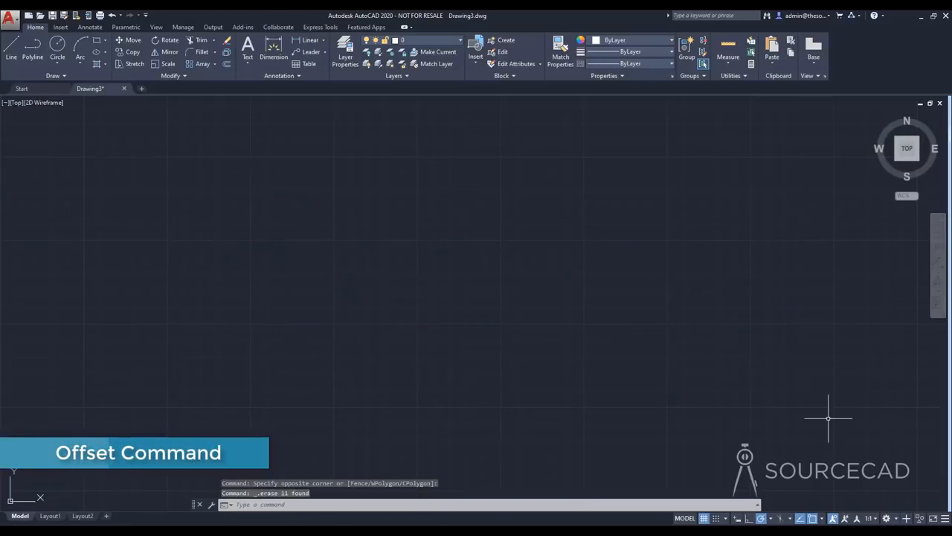
# Draw a single upright rectangle, slightly taller than wide, near the middle of the empty drawing area
pyautogui.click(97, 40)
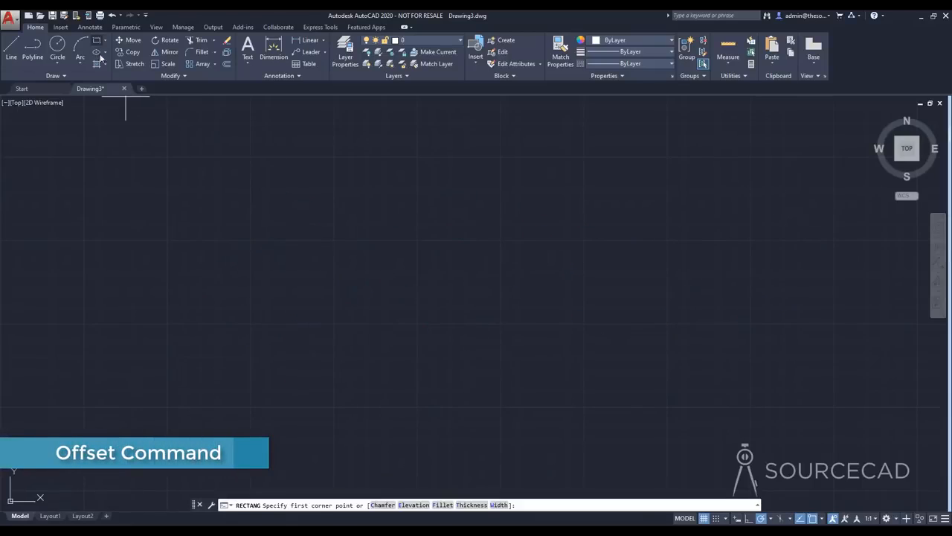
pyautogui.click(370, 343)
pyautogui.click(474, 211)
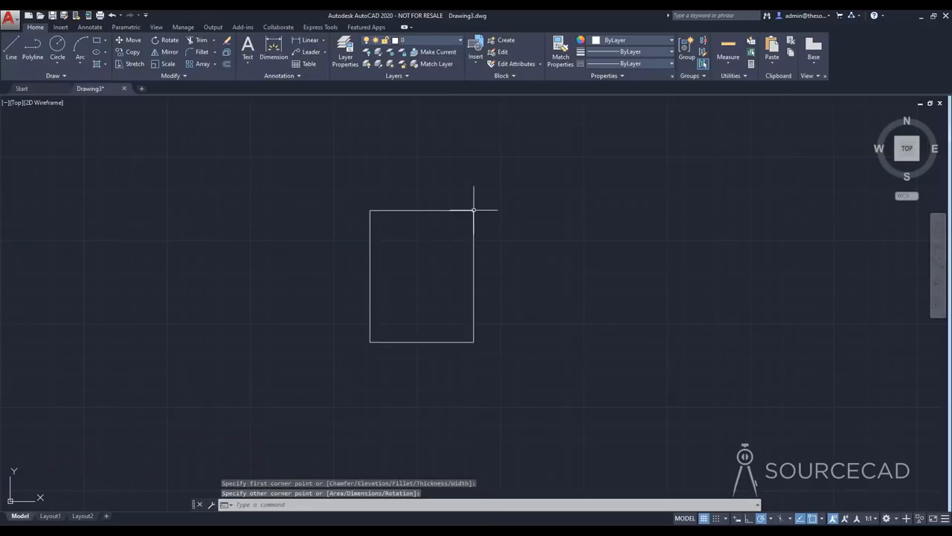
# Fillet the new rectangle's upper-left corner with a radius of 10
pyautogui.click(197, 52)
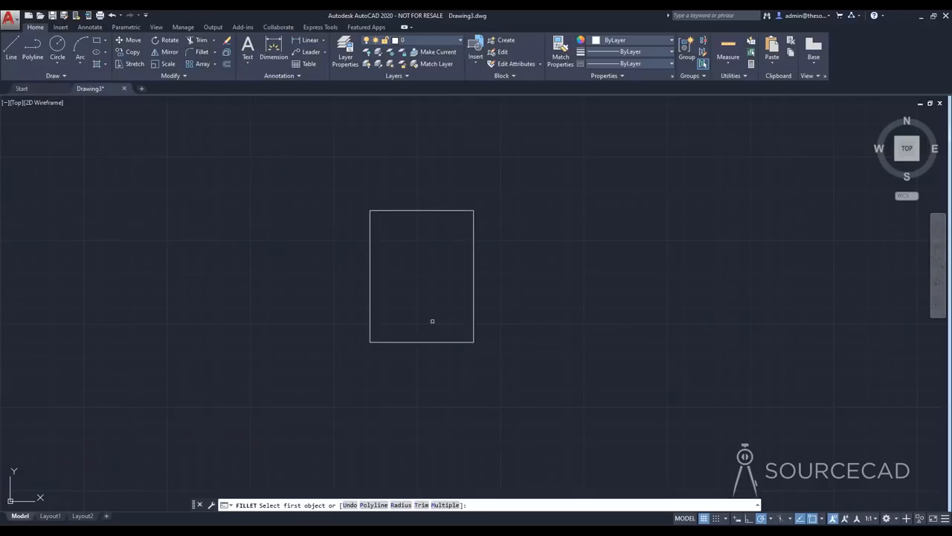
pyautogui.click(400, 504)
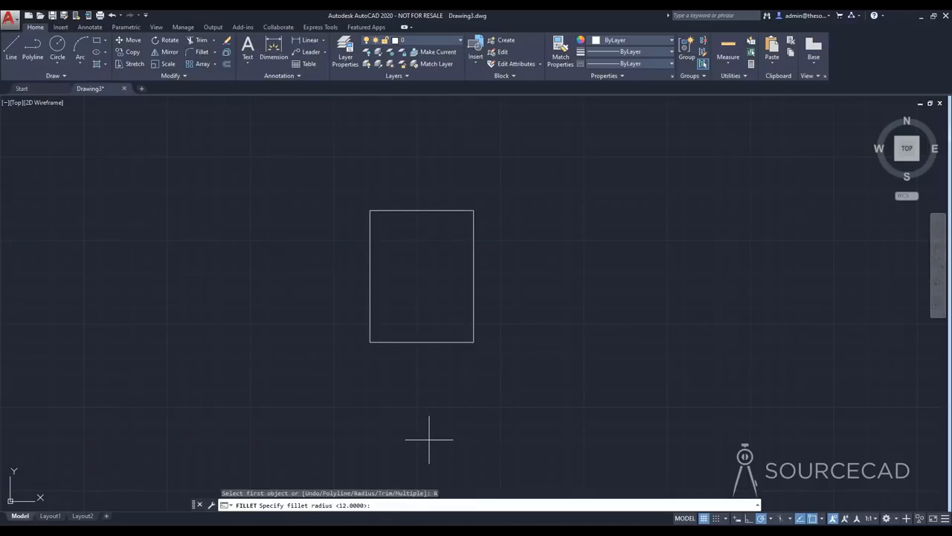
pyautogui.write('10')
pyautogui.press('Return')
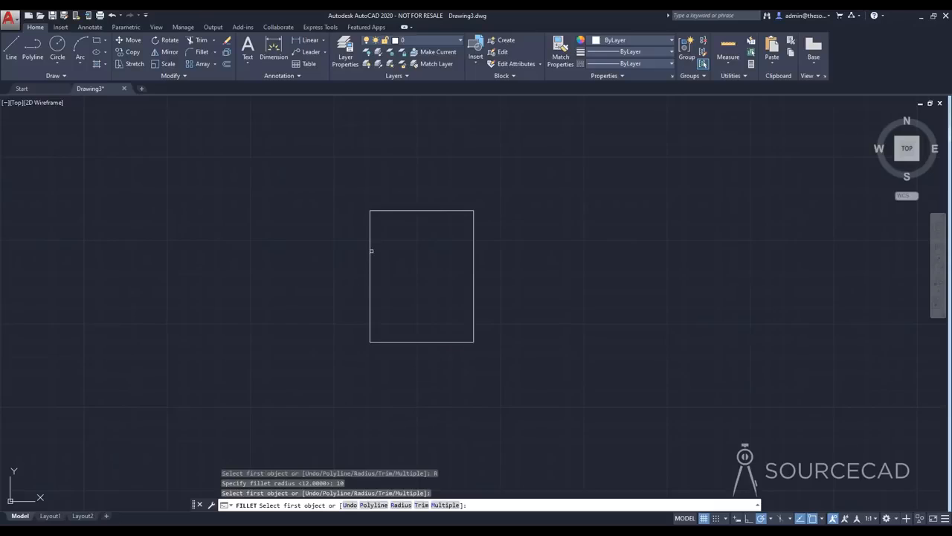
pyautogui.click(378, 212)
pyautogui.click(370, 222)
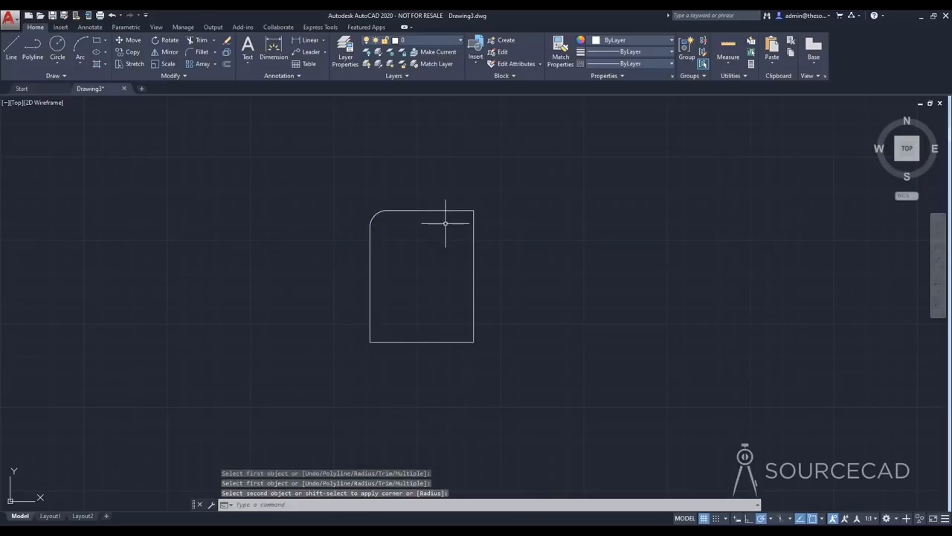
# Fillet the rectangle's upper-right corner with the same radius of 10
pyautogui.press('Return')
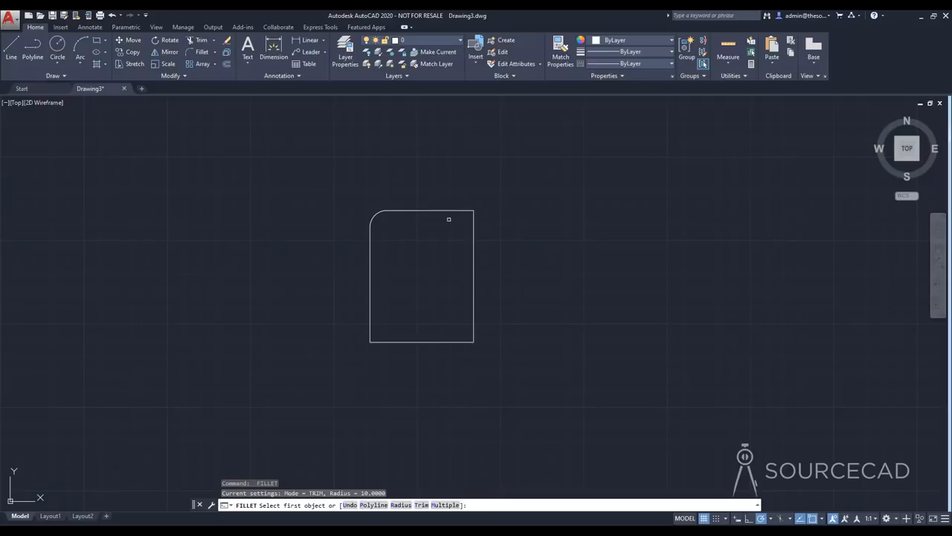
pyautogui.click(454, 211)
pyautogui.click(472, 235)
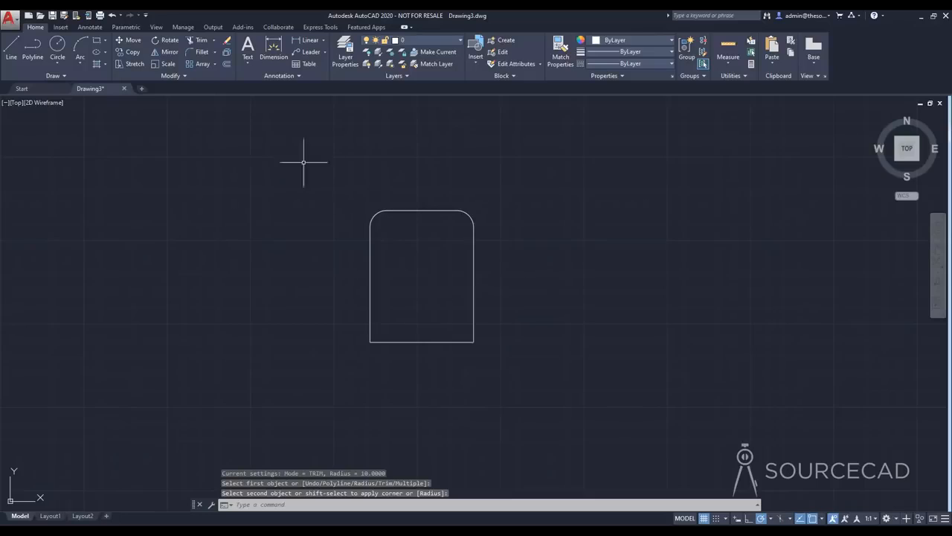
# Offset the filleted rectangle outward by a distance of 2
pyautogui.click(227, 65)
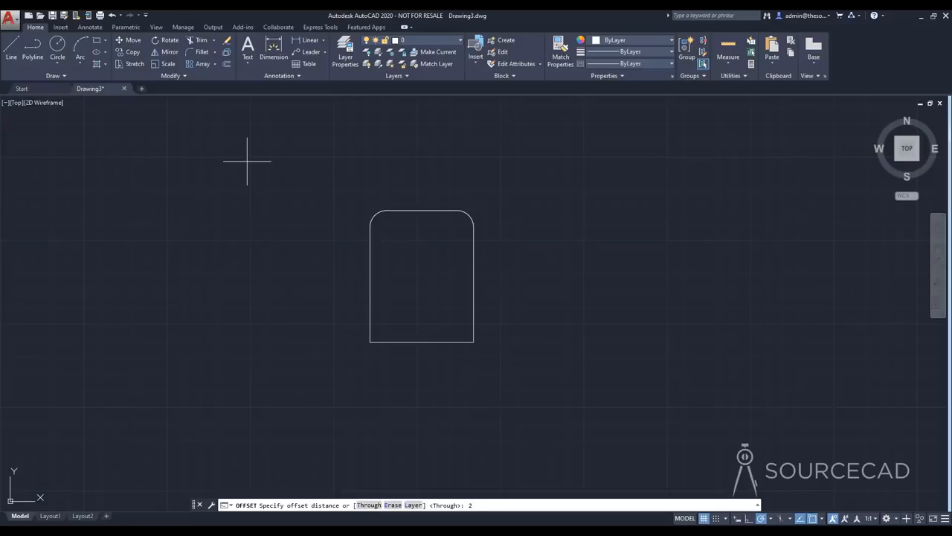
pyautogui.press('Return')
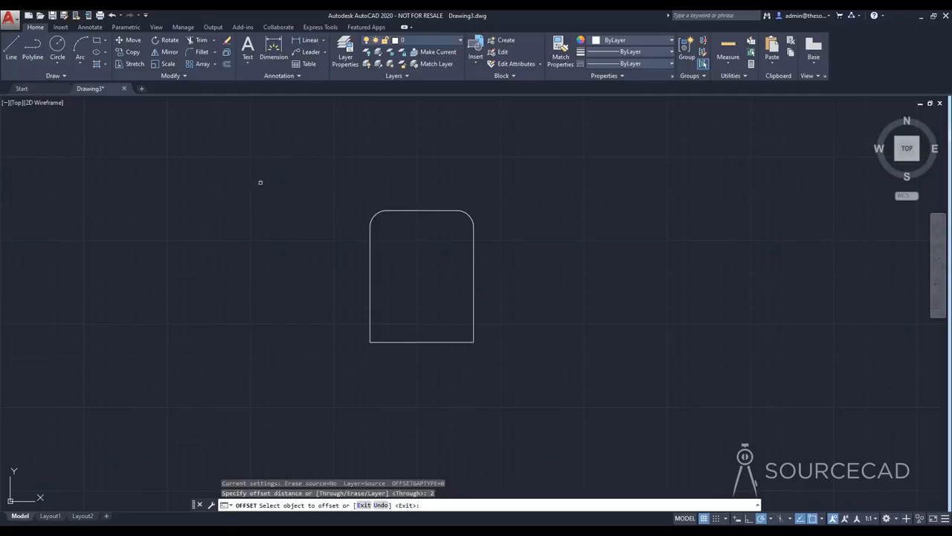
pyautogui.click(370, 265)
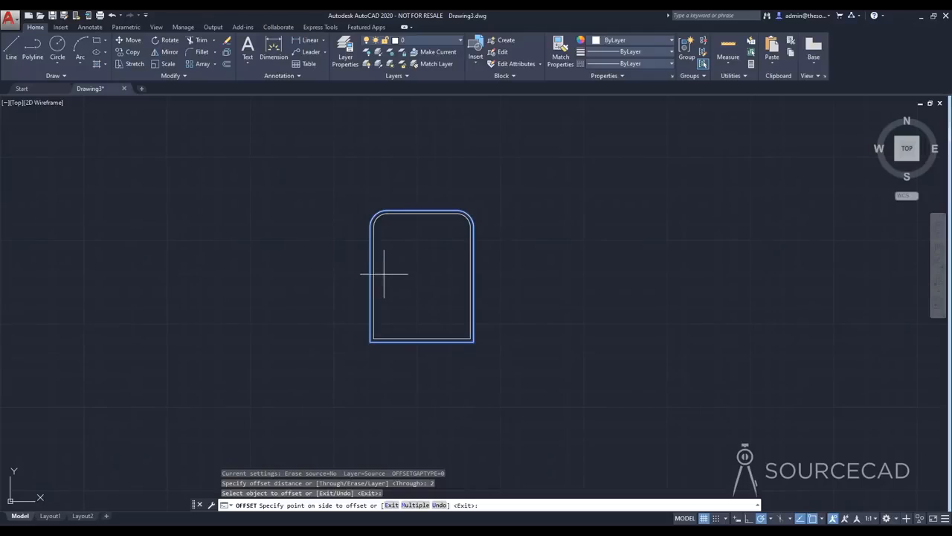
pyautogui.scroll(4, 379, 270)
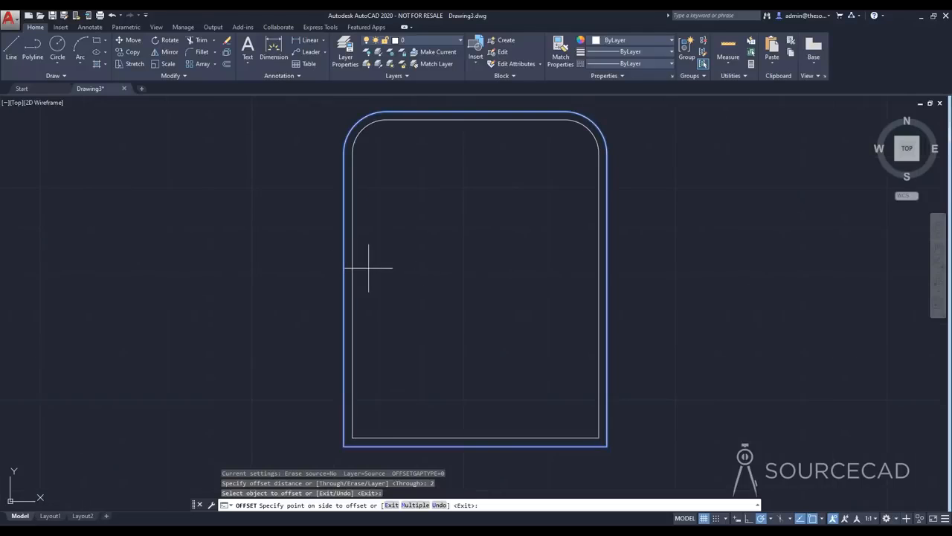
pyautogui.click(300, 283)
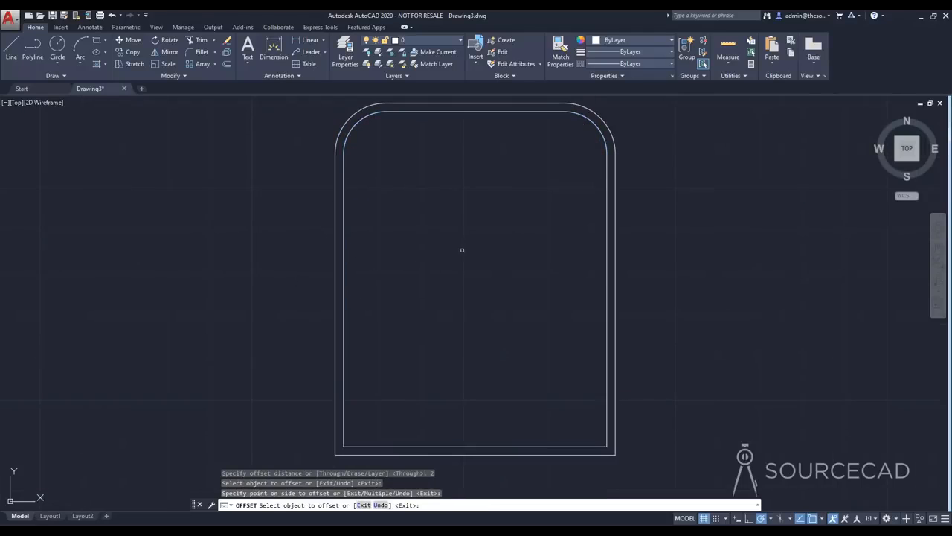
pyautogui.scroll(-2, 462, 255)
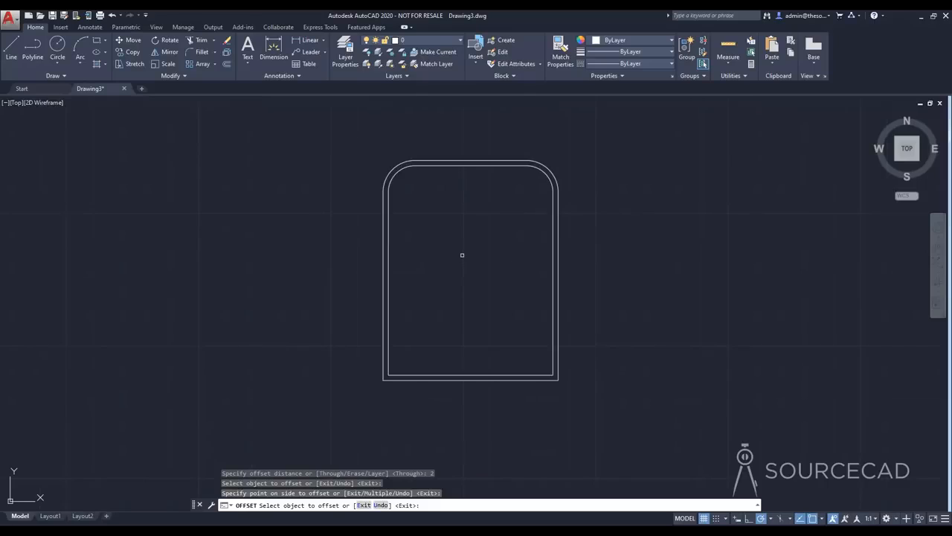
# Offset the innermost filleted outline outward by a distance of 10
pyautogui.click(227, 63)
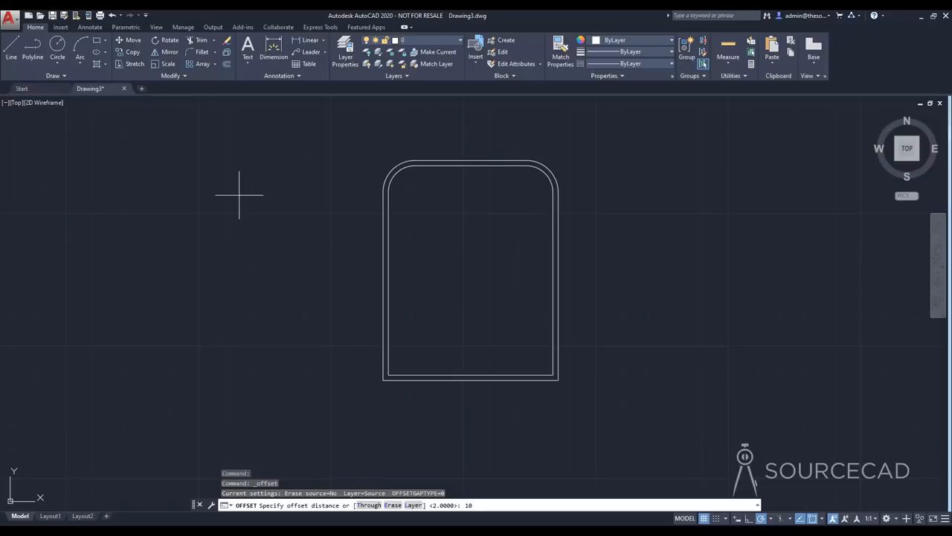
pyautogui.press('Return')
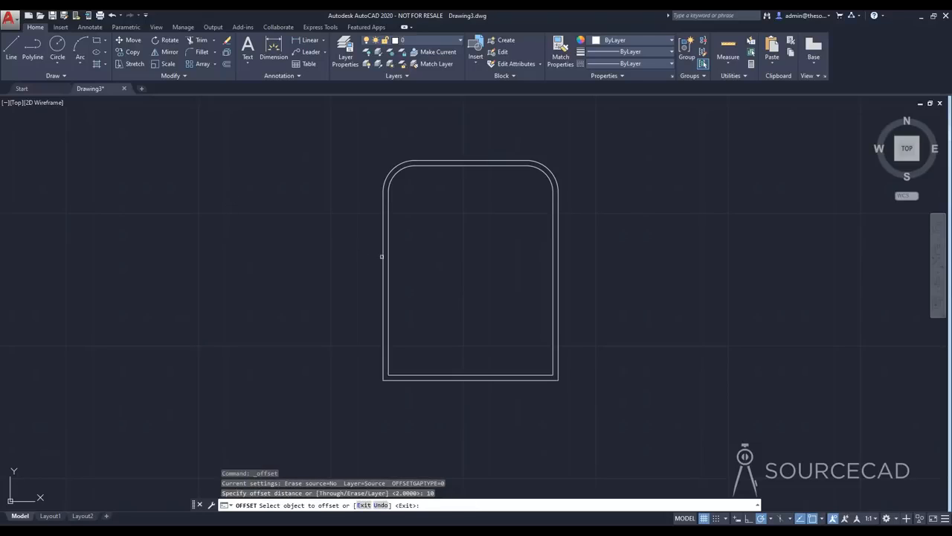
pyautogui.click(387, 246)
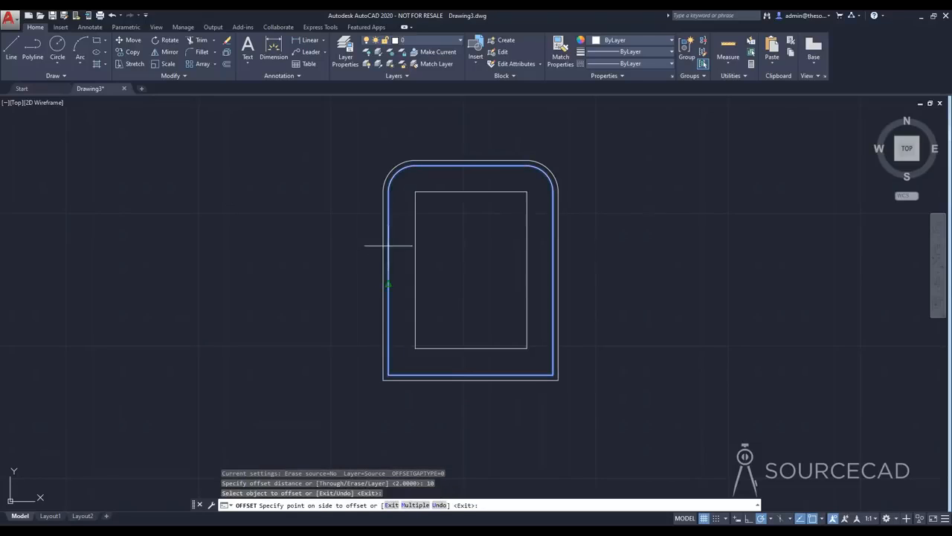
pyautogui.click(249, 244)
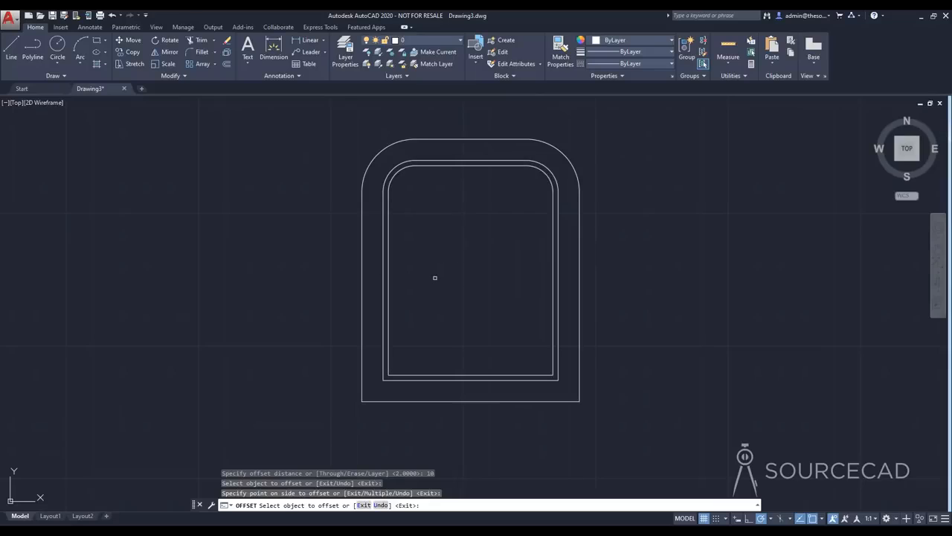
pyautogui.press('Escape')
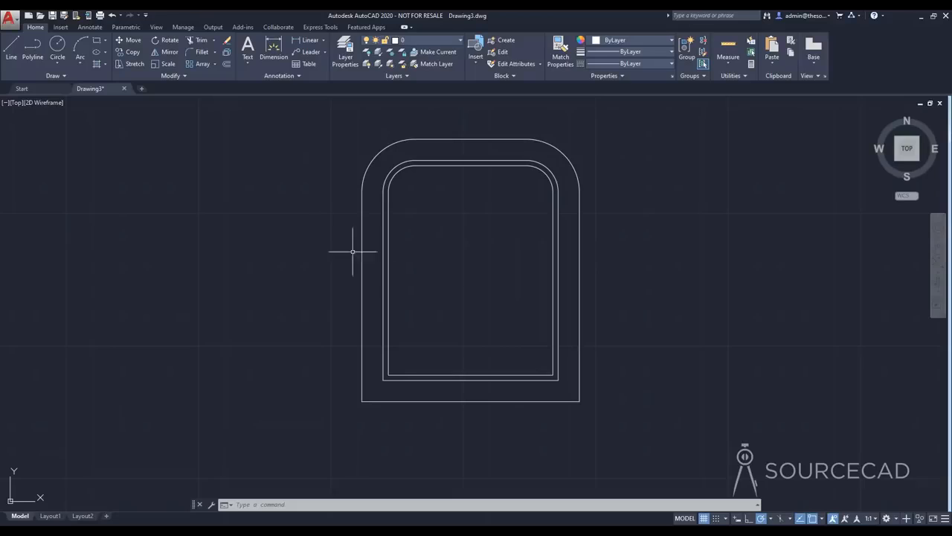
# Begin a line and turn off the Midpoint object snap
pyautogui.click(12, 50)
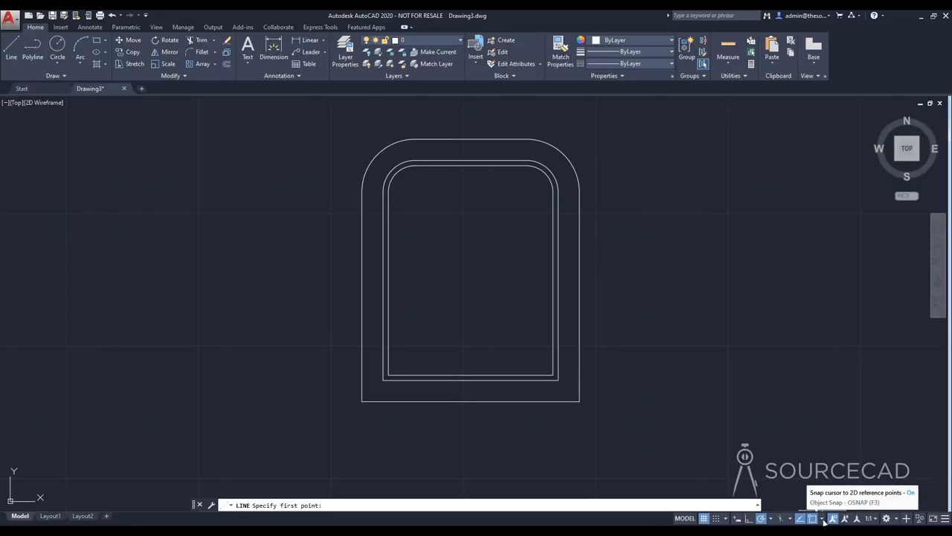
pyautogui.click(822, 518)
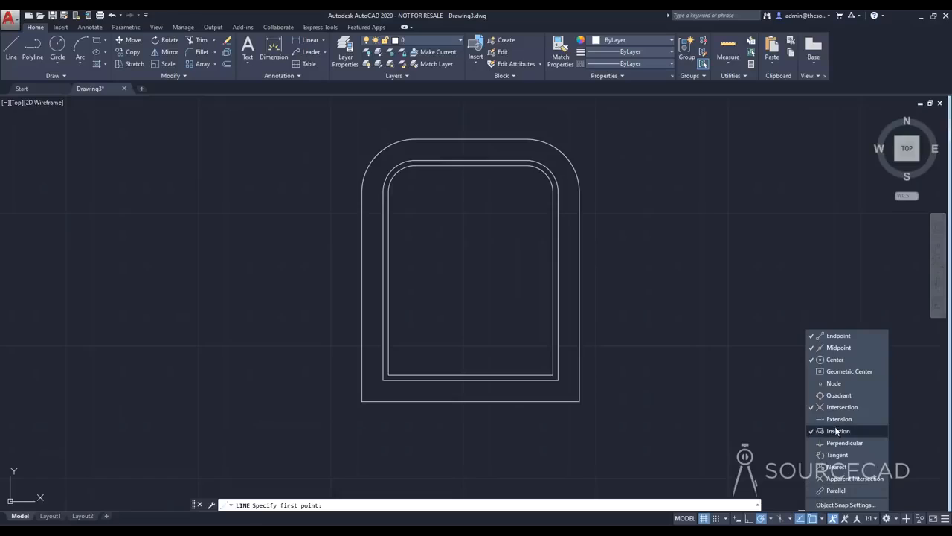
pyautogui.click(835, 346)
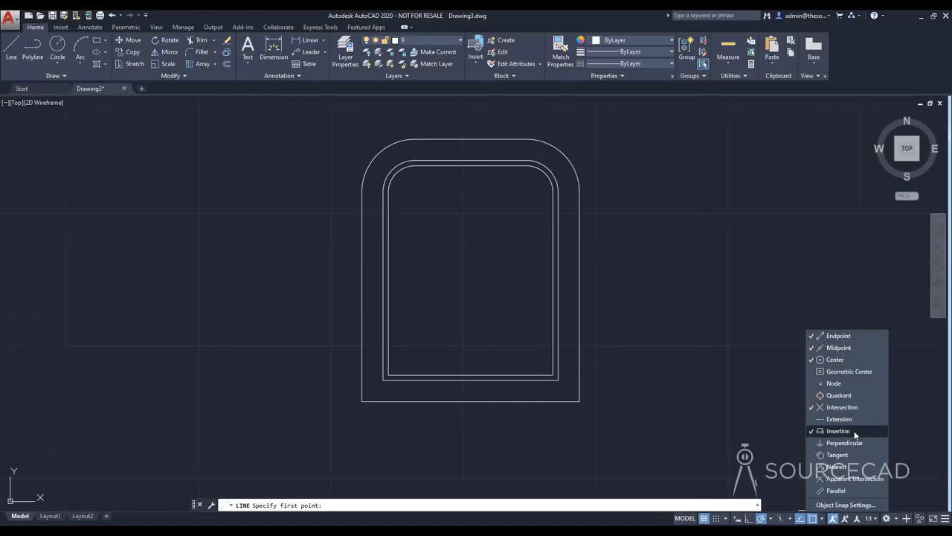
pyautogui.click(841, 348)
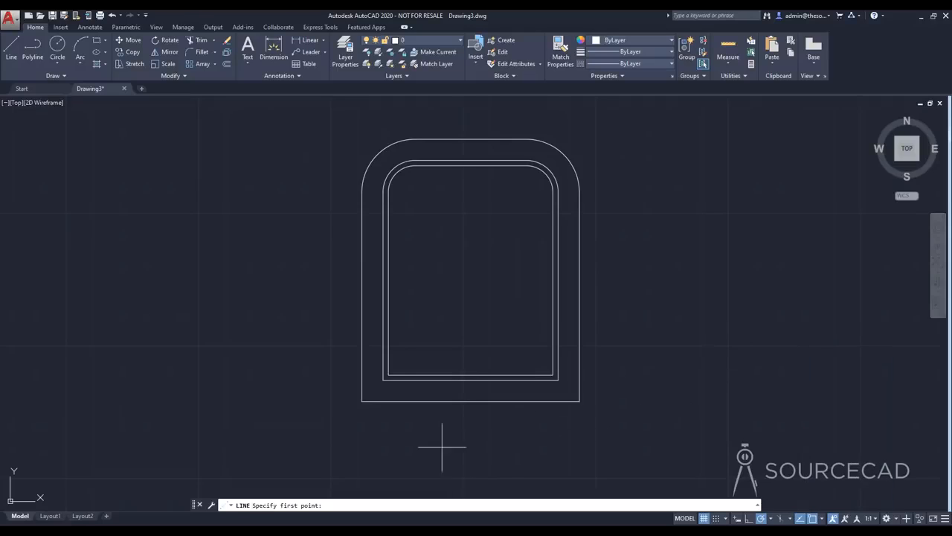
# Draw a segment from the outer outline's lower-left corner to a free point below, and undo a trial segment to the lower-right corner
pyautogui.click(362, 401)
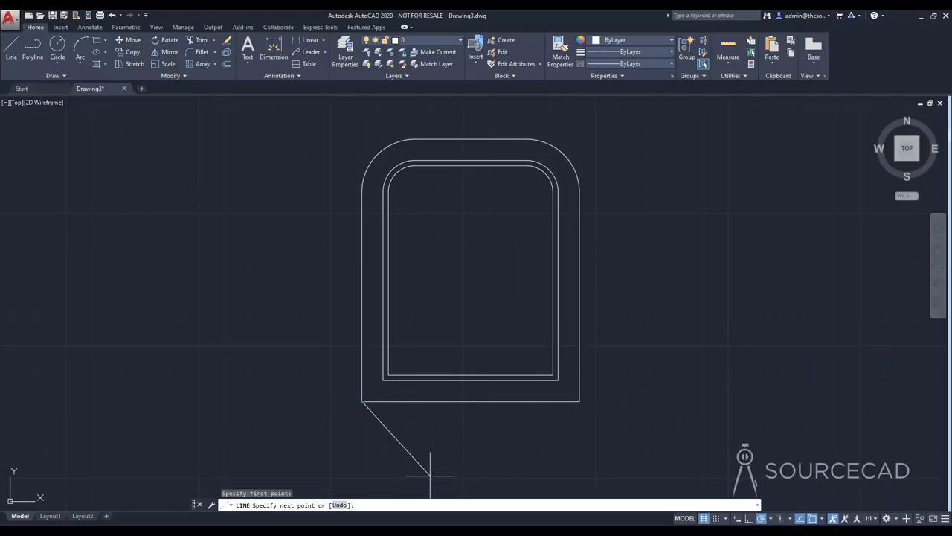
pyautogui.click(430, 475)
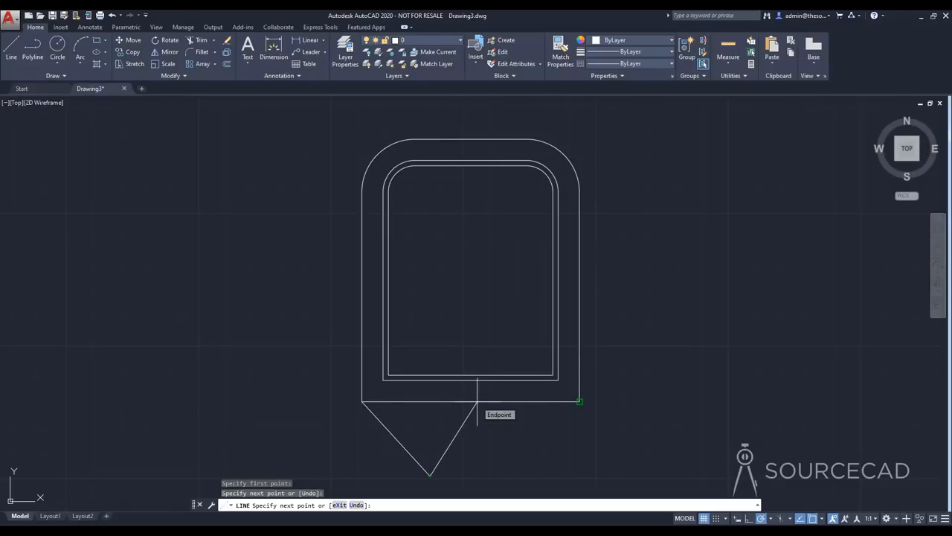
pyautogui.click(579, 400)
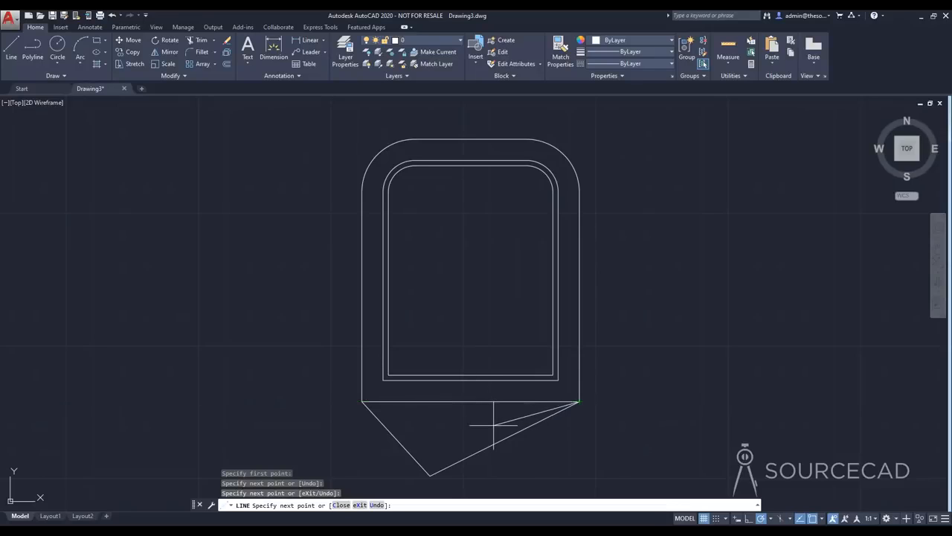
pyautogui.hotkey('ctrl', 'z')
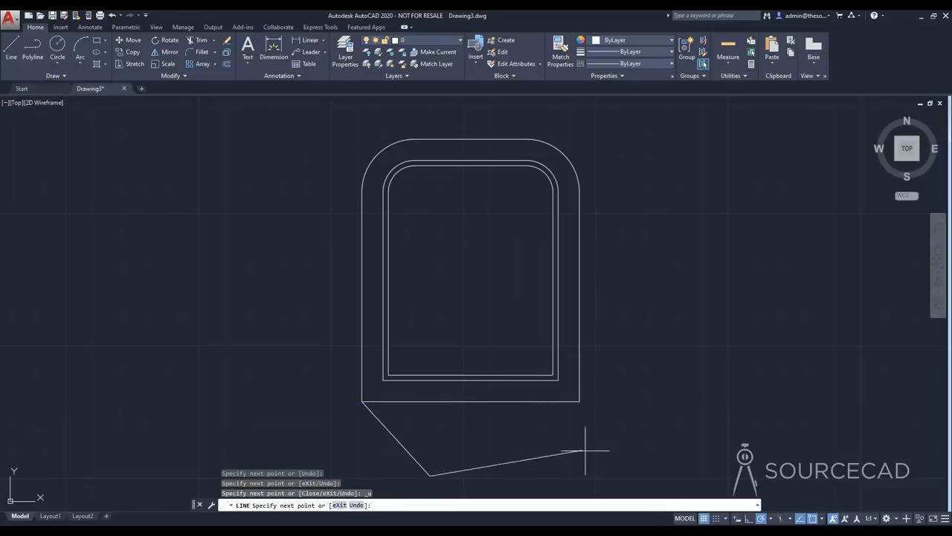
# Turn on the Midpoint object snap and continue the line to the midpoint of the outer outline's bottom edge
pyautogui.click(823, 520)
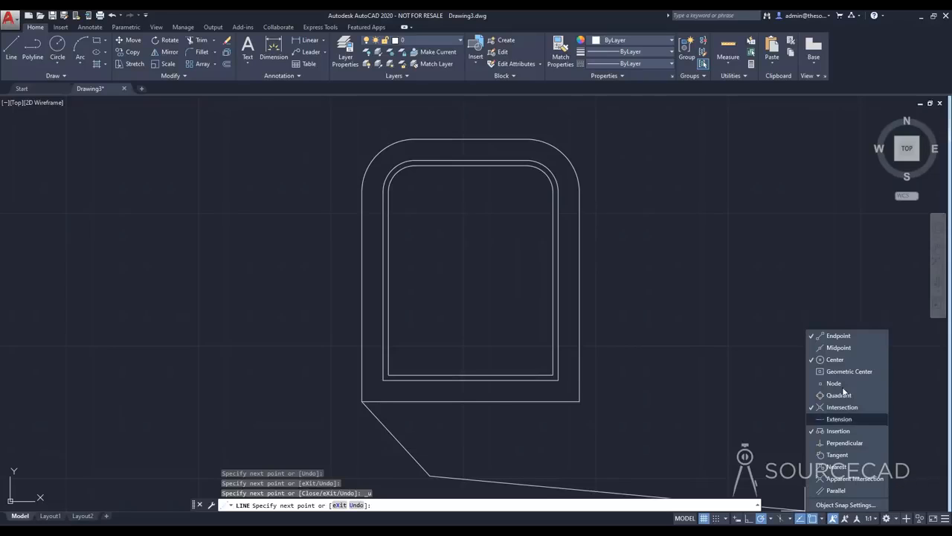
pyautogui.click(838, 347)
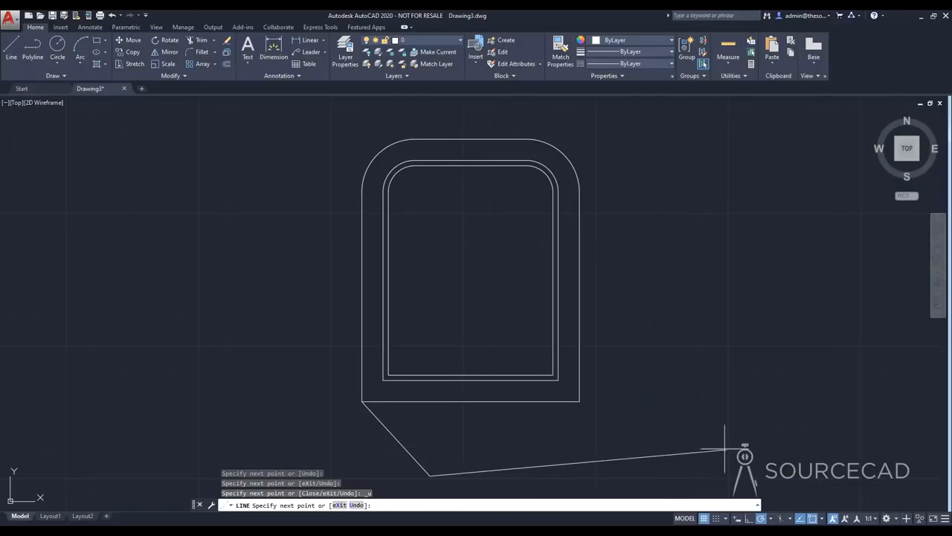
pyautogui.click(470, 402)
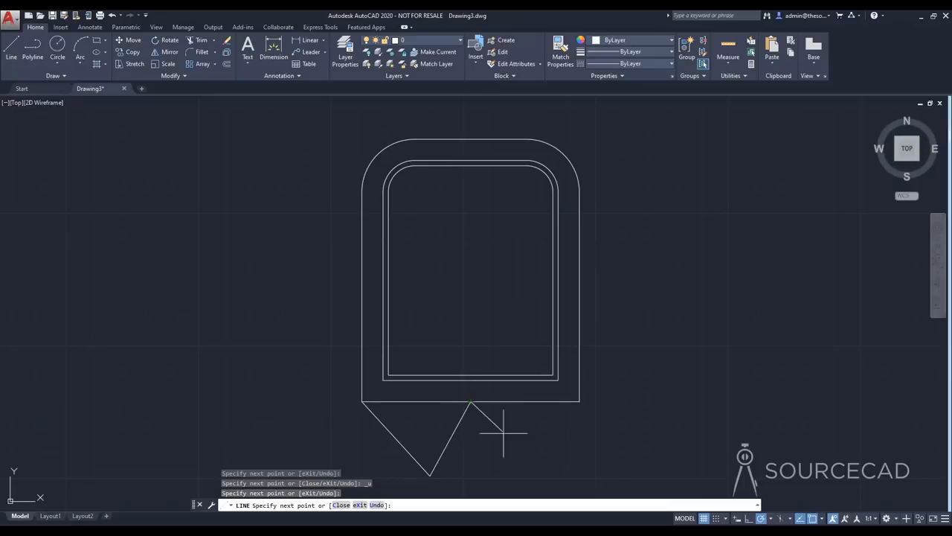
# Continue the line through a point below, the outer outline's lower-right corner, and free points outside right, inside, and outside left of the outline
pyautogui.click(524, 467)
pyautogui.click(580, 401)
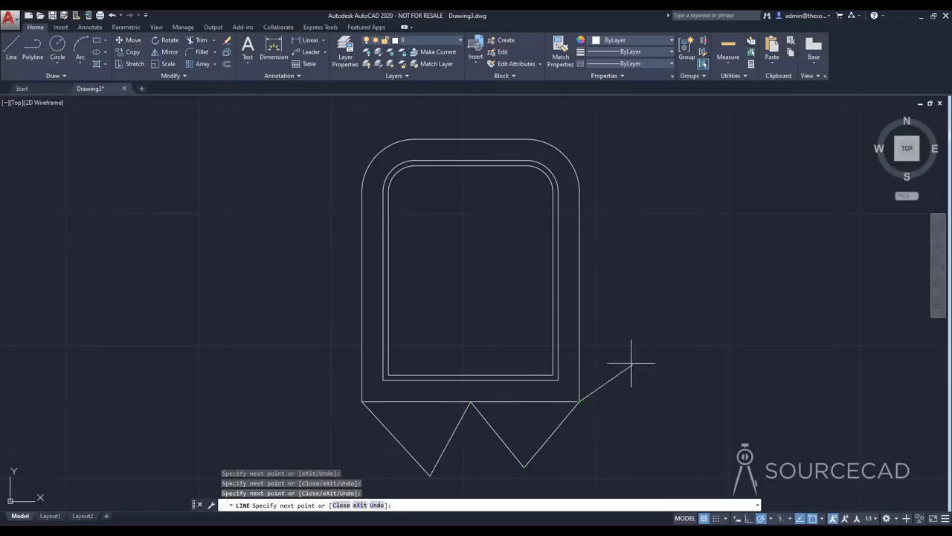
pyautogui.click(494, 241)
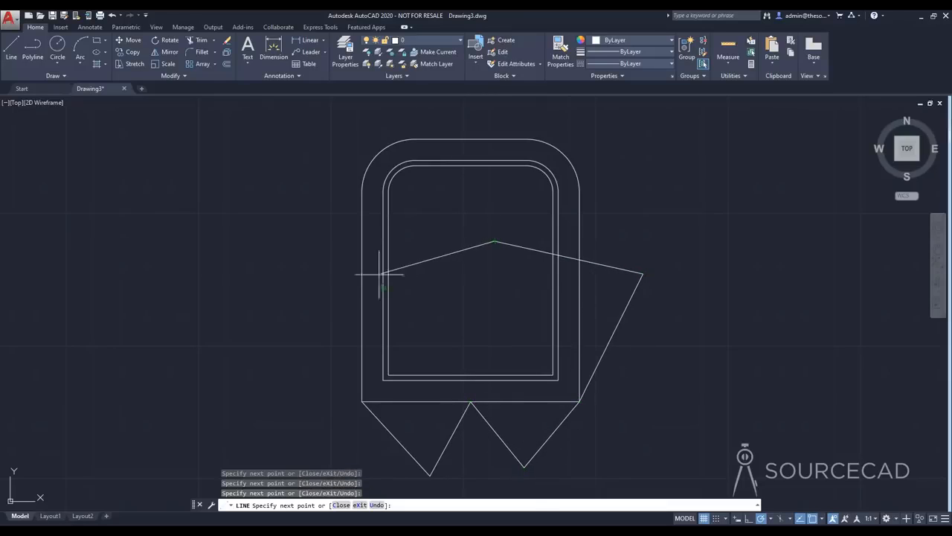
pyautogui.click(337, 297)
pyautogui.press('Return')
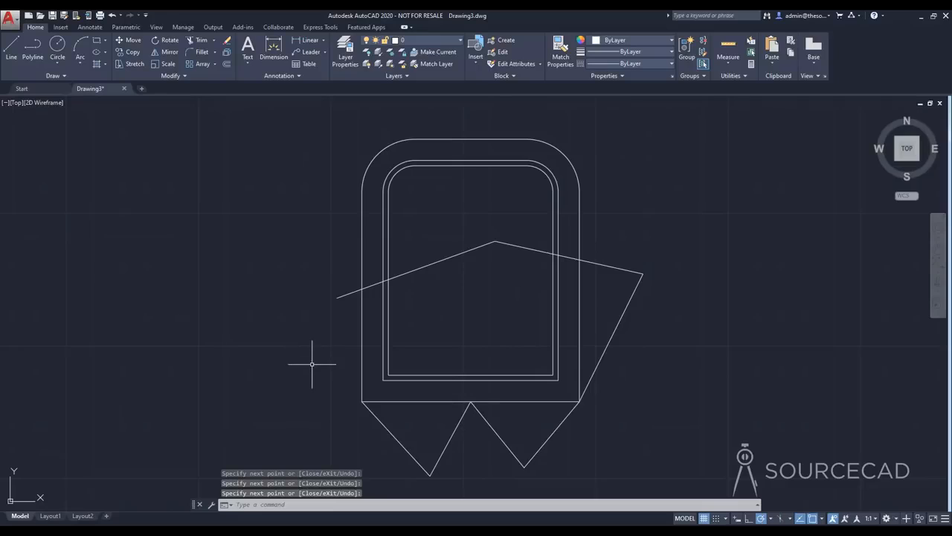
# Draw a line from the upper-left arc's center through an inner point to the intersection of the slanted line and the innermost outline's left edge
pyautogui.click(11, 47)
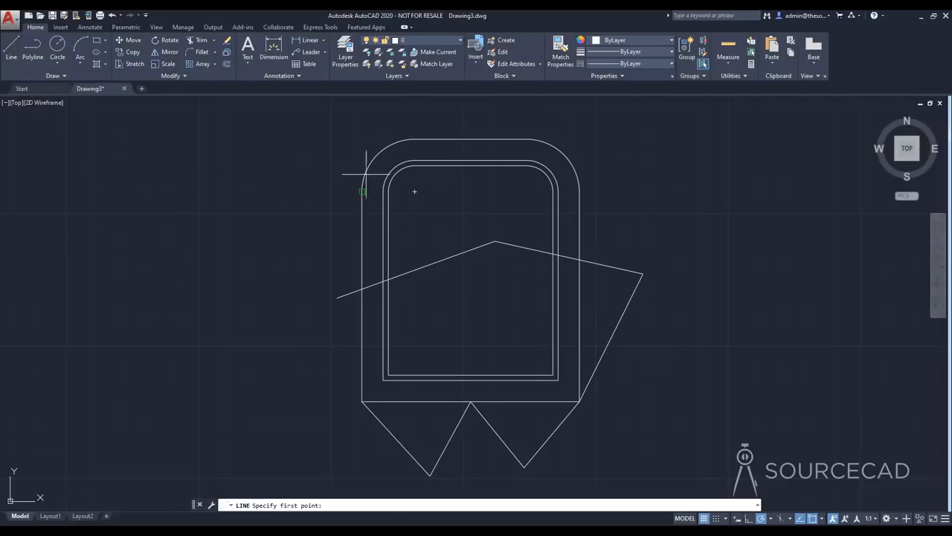
pyautogui.click(415, 191)
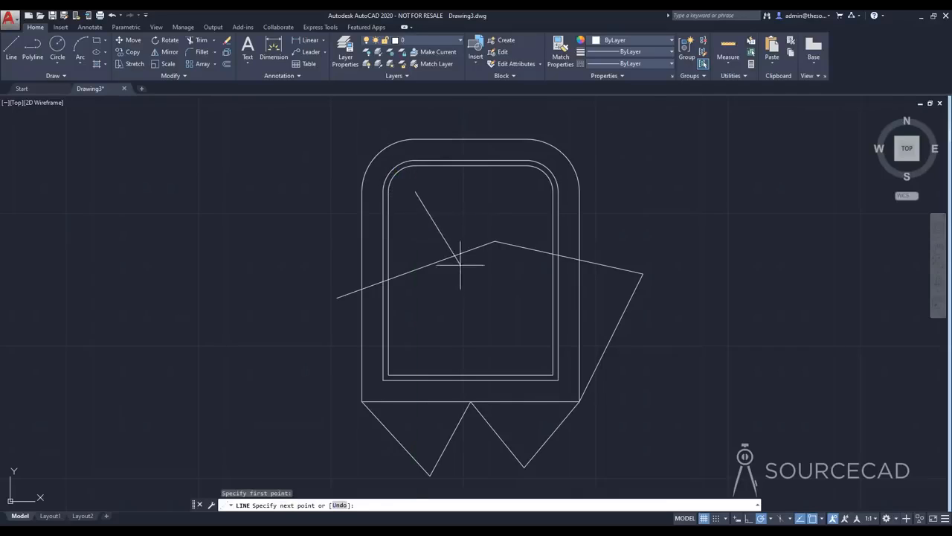
pyautogui.click(388, 280)
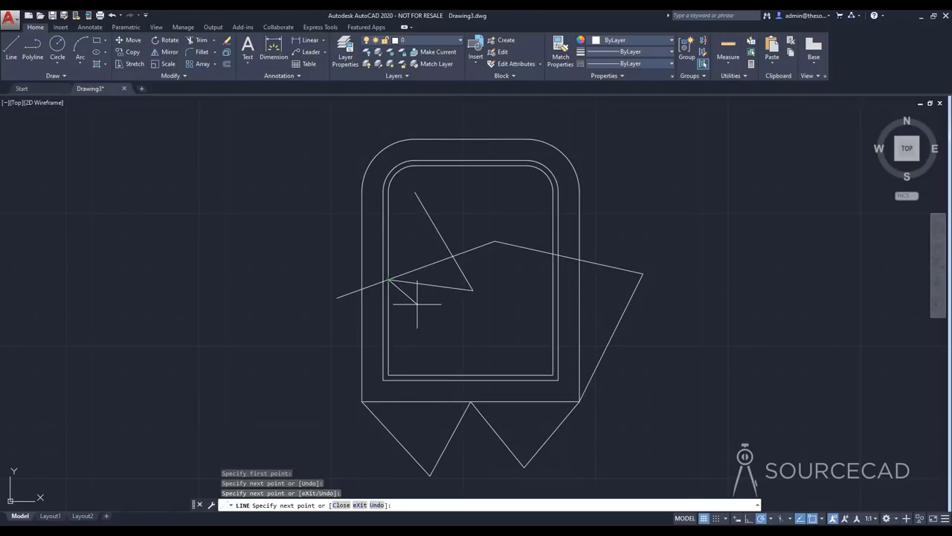
pyautogui.press('Escape')
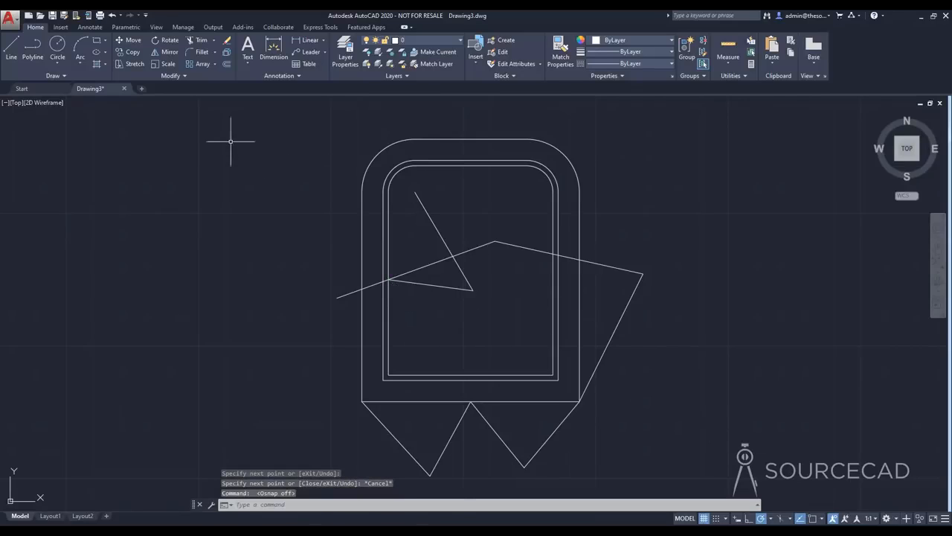
# Turn object snap on while the Line command is active, and cancel the line
pyautogui.click(11, 49)
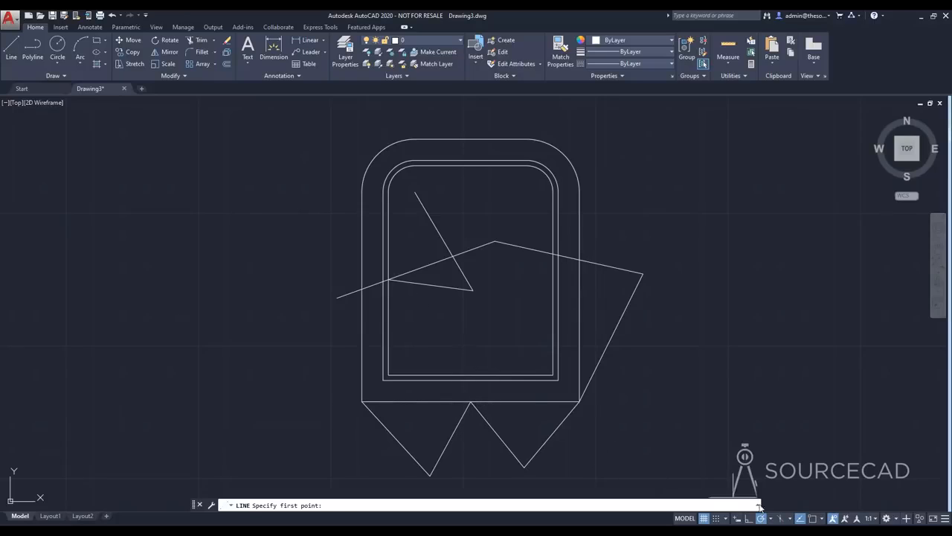
pyautogui.click(811, 518)
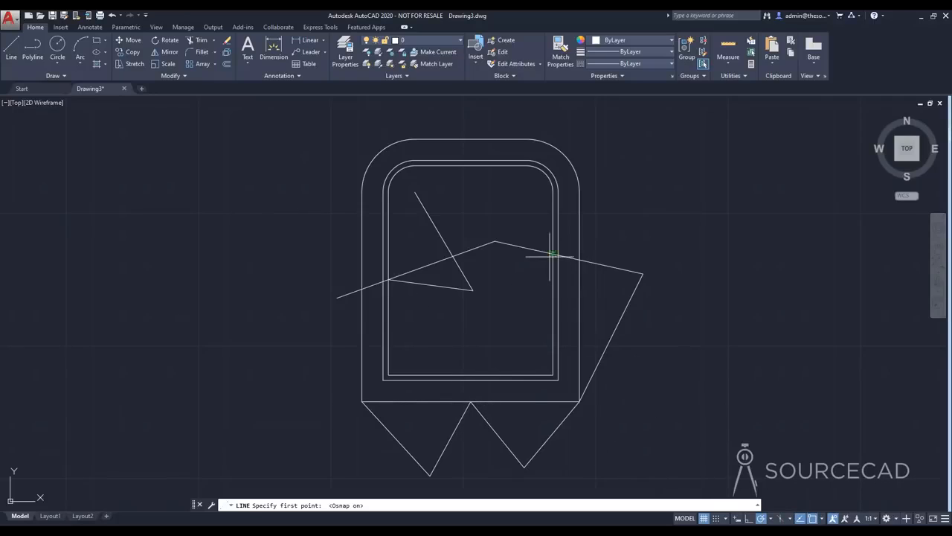
pyautogui.press('Escape')
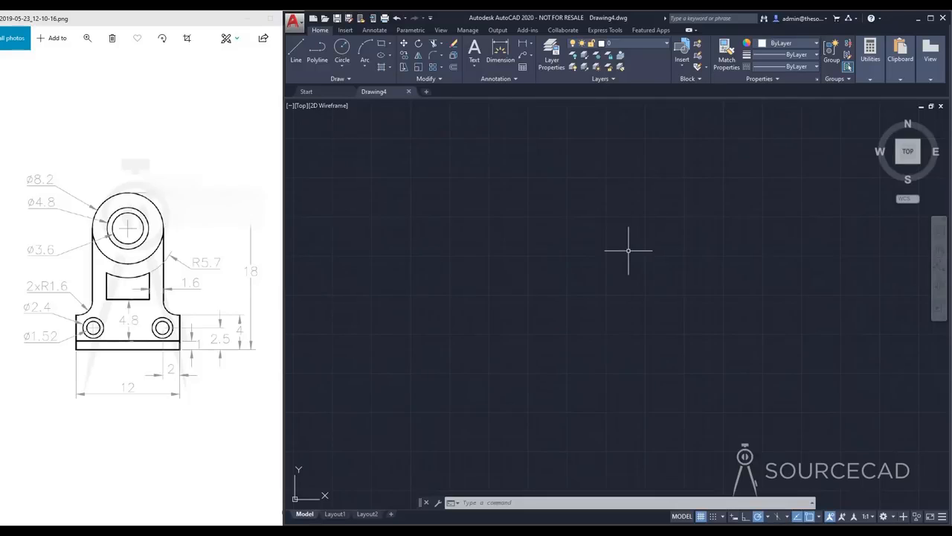
# Draw a vertical line 18 units long upward in the empty drawing
pyautogui.click(297, 58)
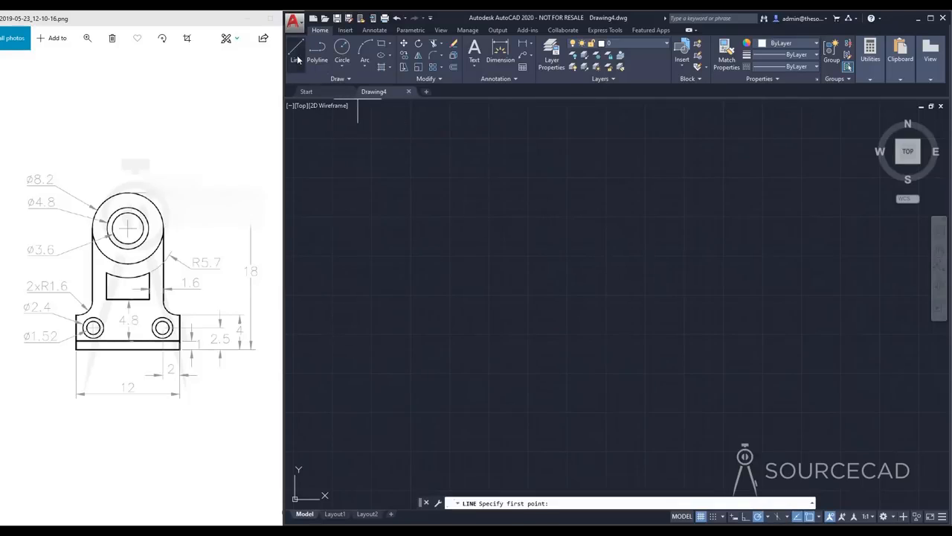
pyautogui.click(569, 358)
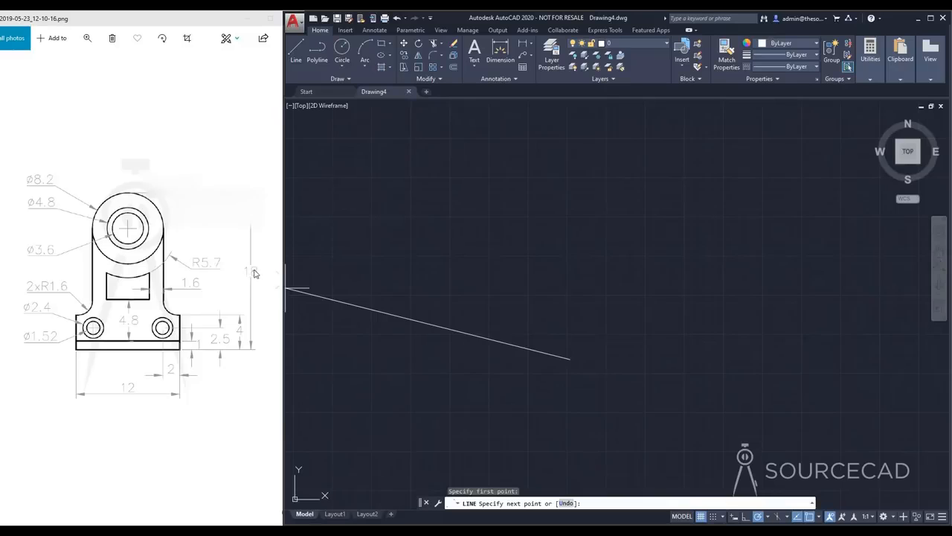
pyautogui.write('18')
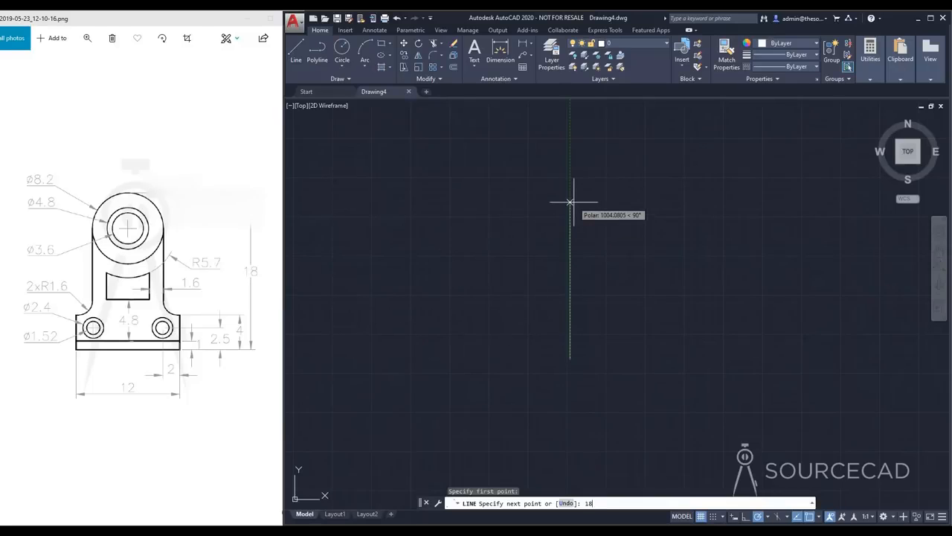
pyautogui.press('Return')
pyautogui.press('Return')
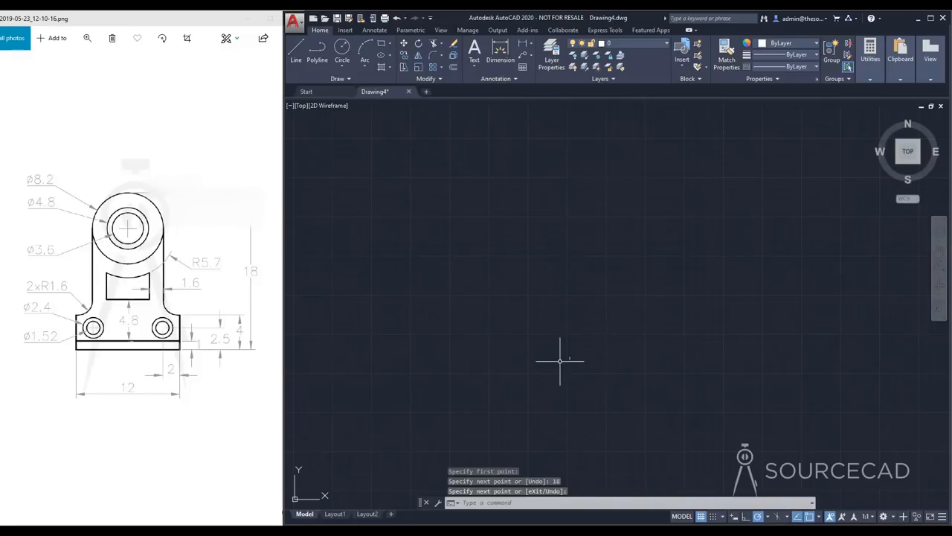
pyautogui.scroll(8, 572, 356)
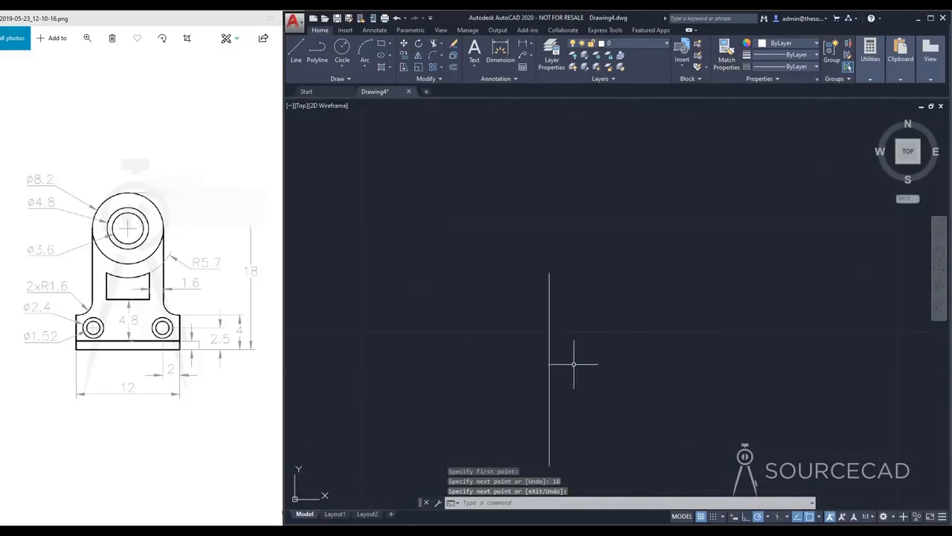
pyautogui.moveTo(600, 381); pyautogui.dragTo(670, 311, button='middle')
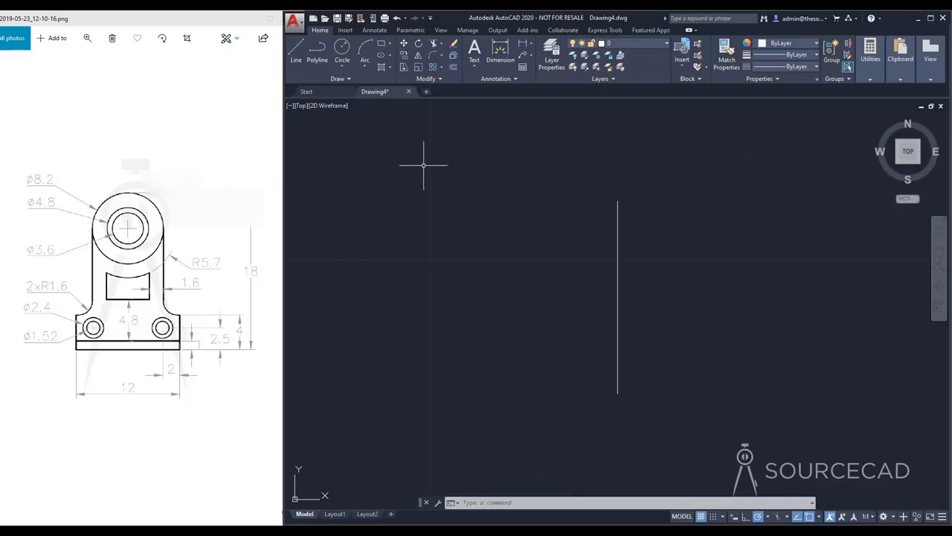
# Draw a circle with a diameter of 8.2 centered on the vertical line's upper endpoint
pyautogui.click(341, 49)
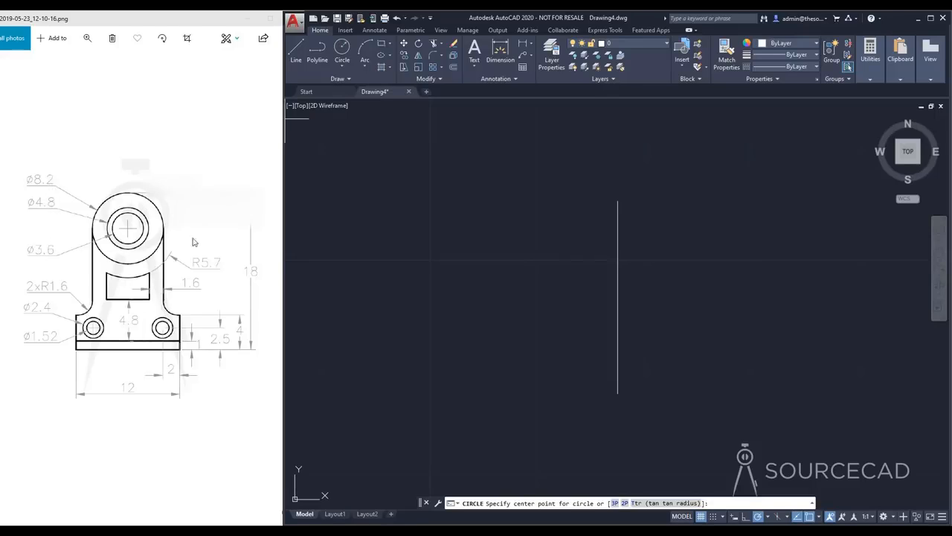
pyautogui.click(617, 201)
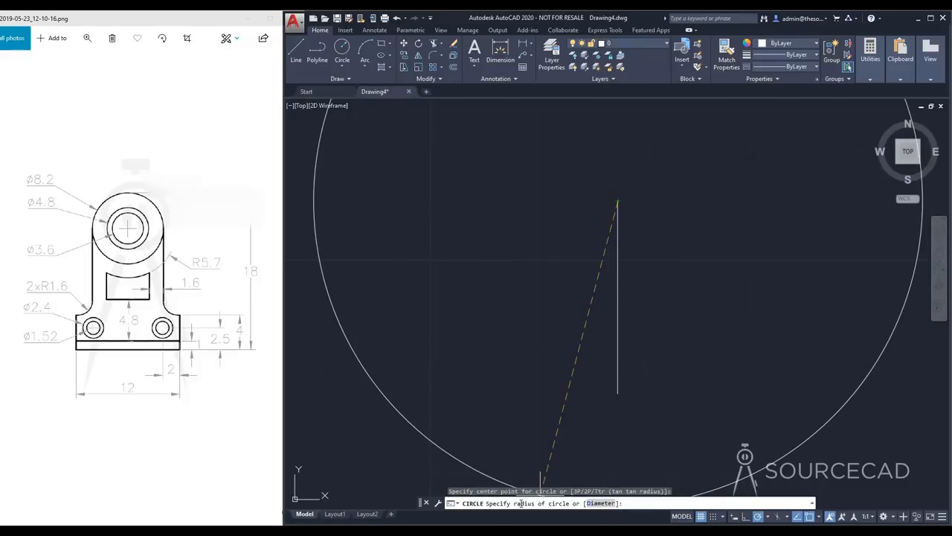
pyautogui.click(600, 503)
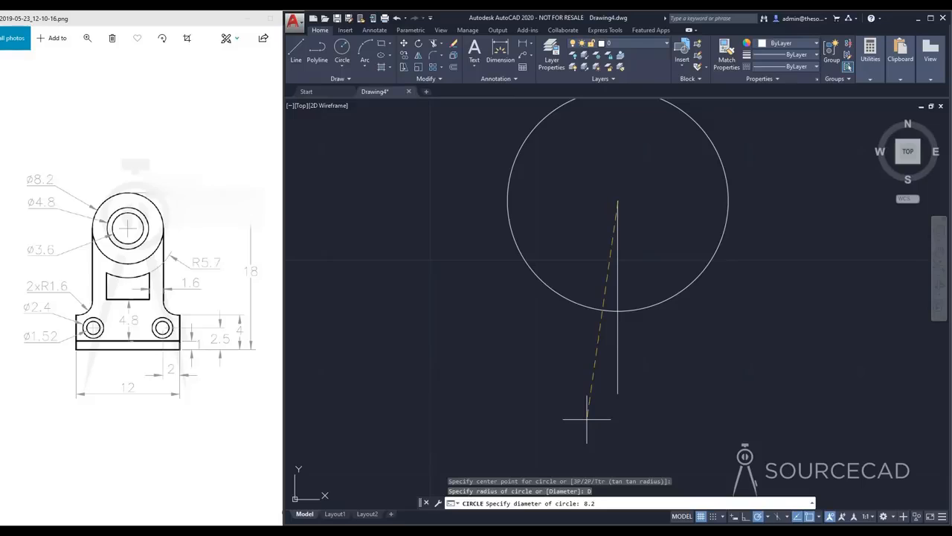
pyautogui.press('Return')
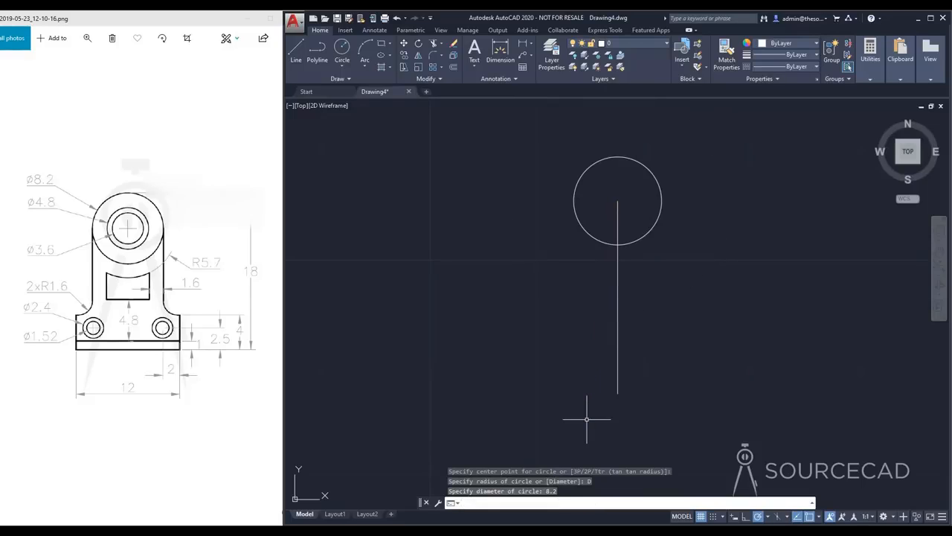
# Draw a concentric circle with a diameter of 4.8 at the vertical line's upper endpoint
pyautogui.press('Return')
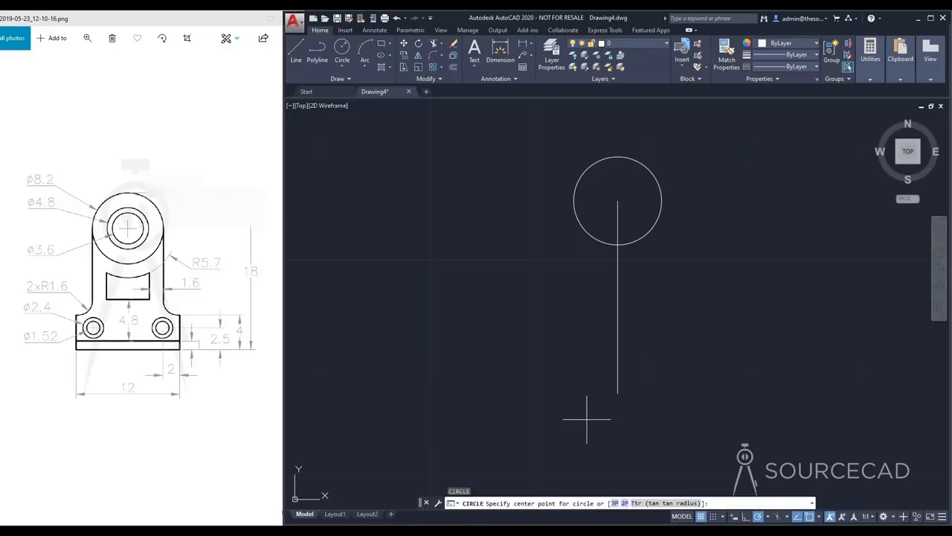
pyautogui.click(618, 199)
pyautogui.click(604, 503)
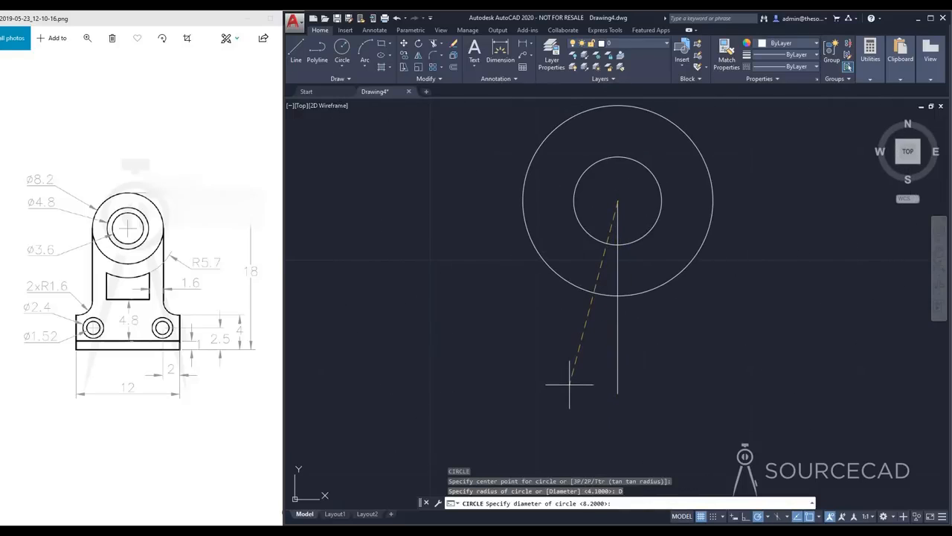
pyautogui.write('4.8')
pyautogui.press('Return')
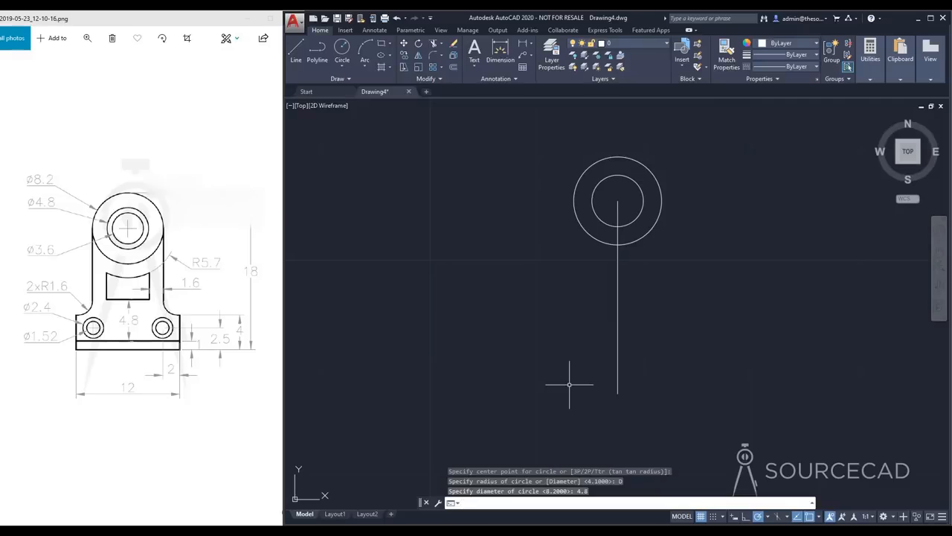
# Draw a circle with a diameter of 3.6 concentric with the existing circles at the vertical line's upper endpoint
pyautogui.press('Return')
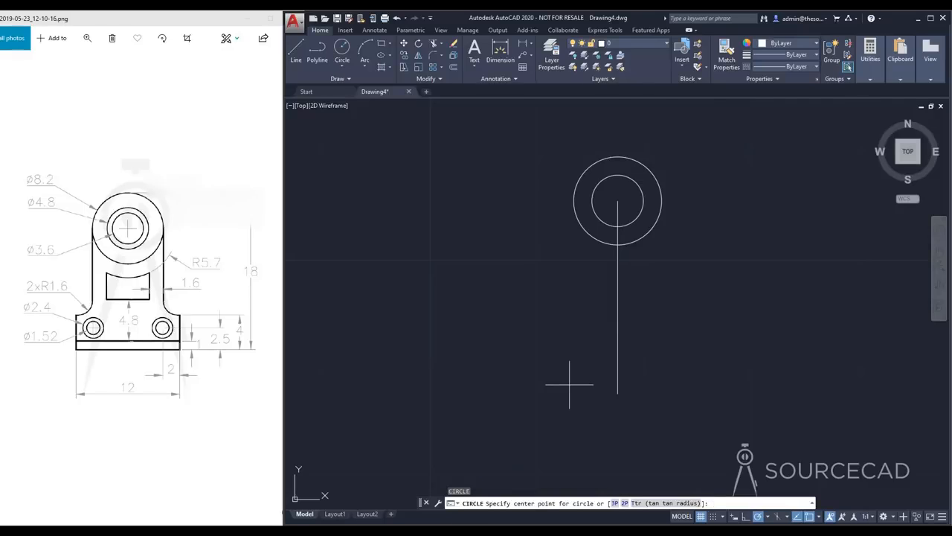
pyautogui.click(618, 201)
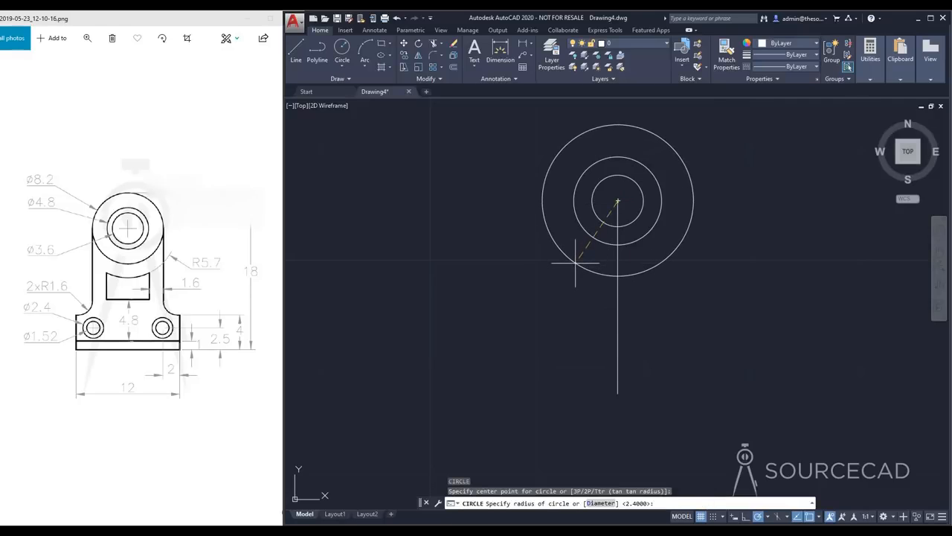
pyautogui.write('D')
pyautogui.press('Return')
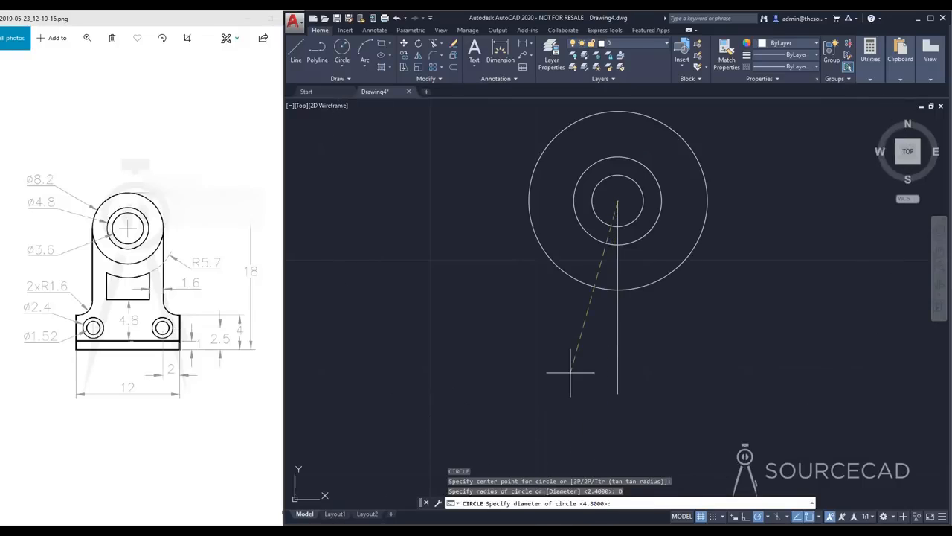
pyautogui.write('3.6')
pyautogui.press('Return')
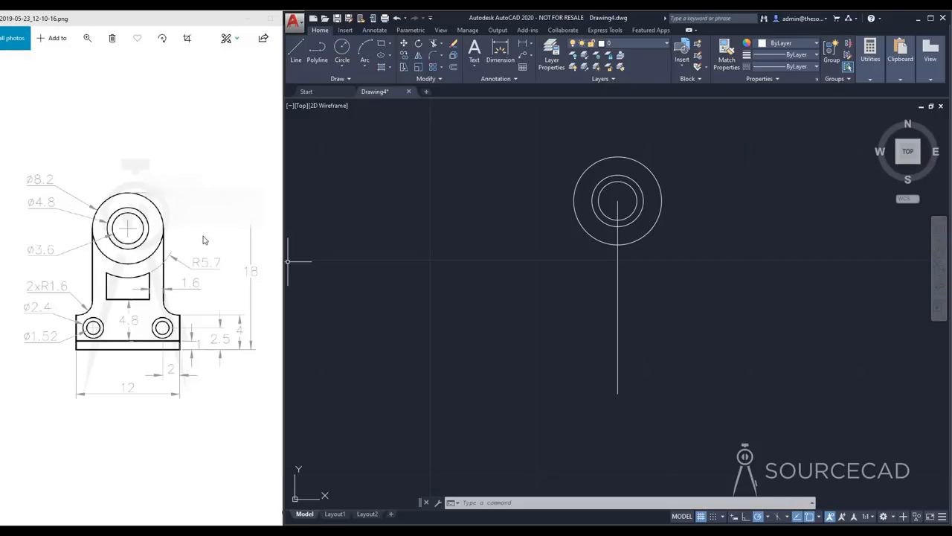
# Draw a circle with a radius of 5.7 centered on the vertical line's upper endpoint
pyautogui.click(342, 51)
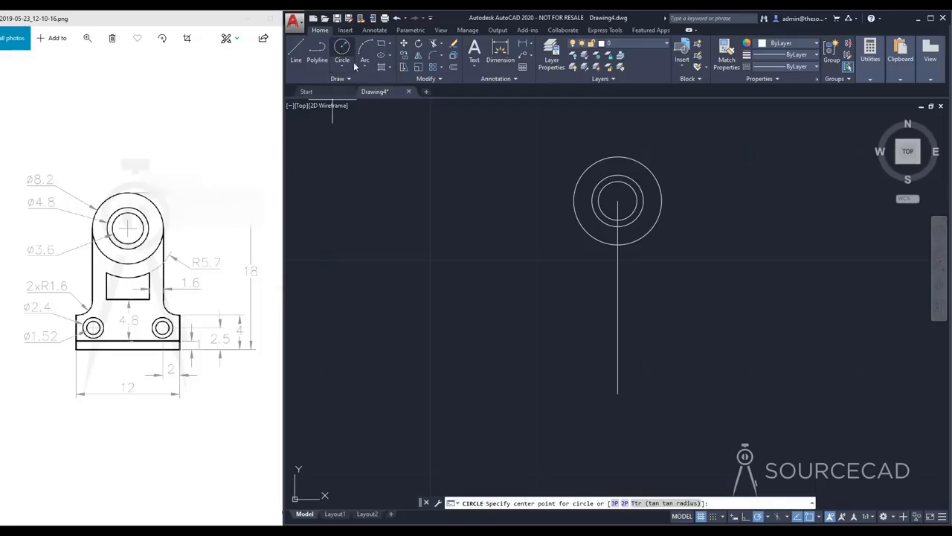
pyautogui.click(618, 201)
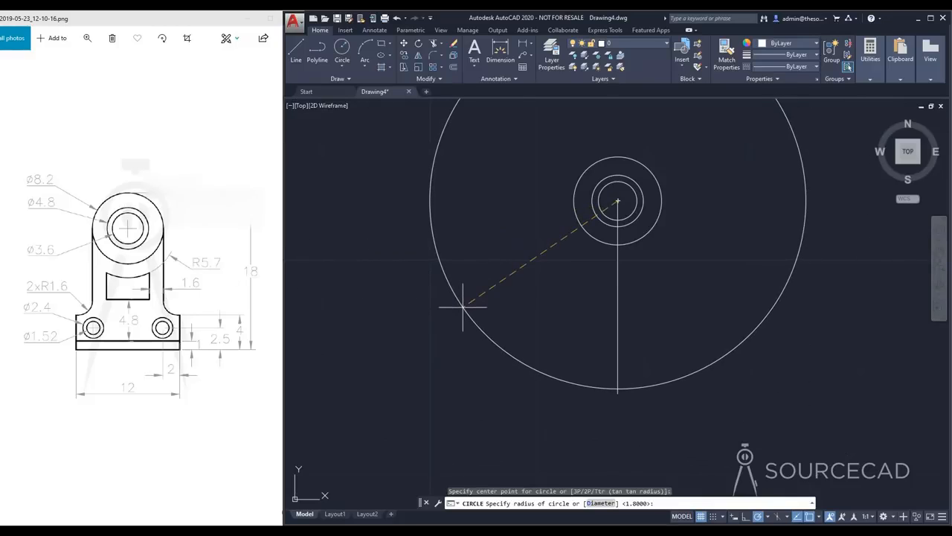
pyautogui.press('Return')
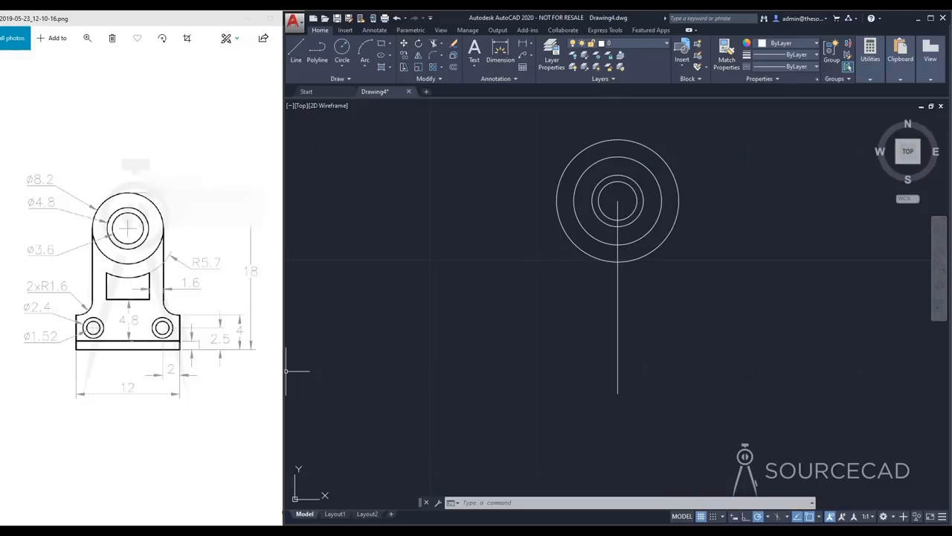
# Offset the central vertical line by 6 units to both sides for the outer edges of the base
pyautogui.click(453, 67)
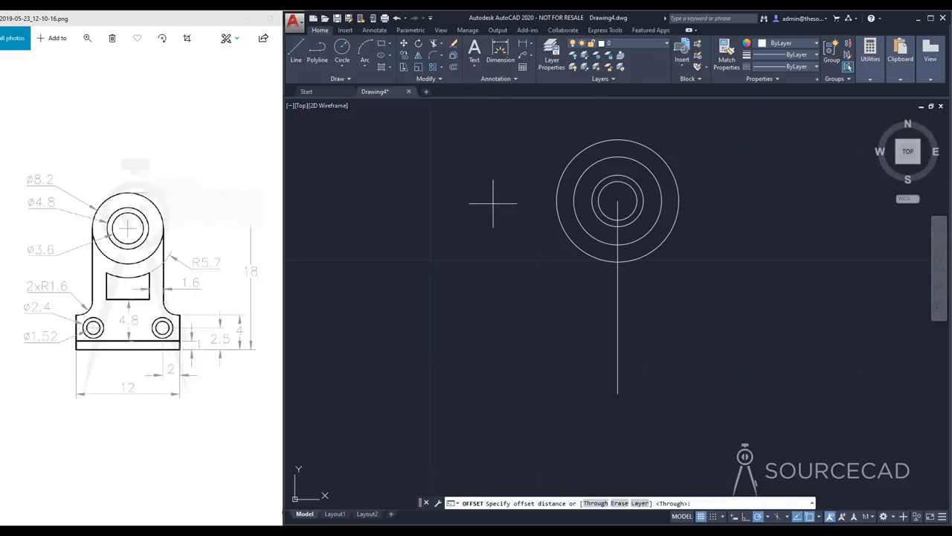
pyautogui.write('6')
pyautogui.press('Return')
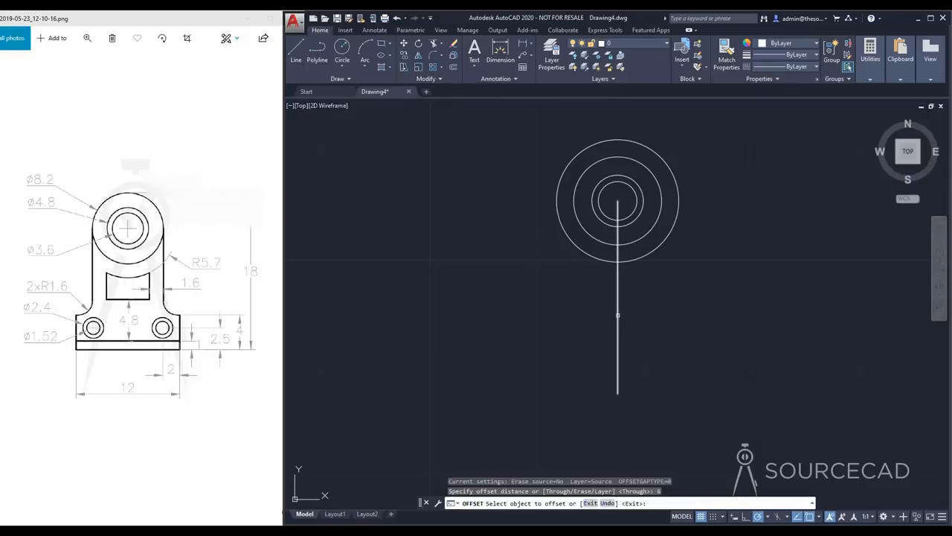
pyautogui.click(617, 315)
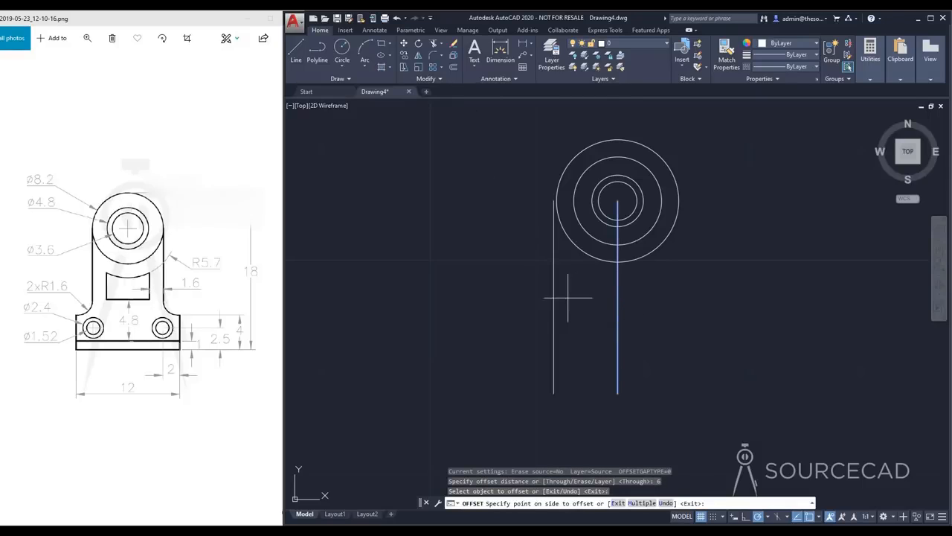
pyautogui.click(482, 303)
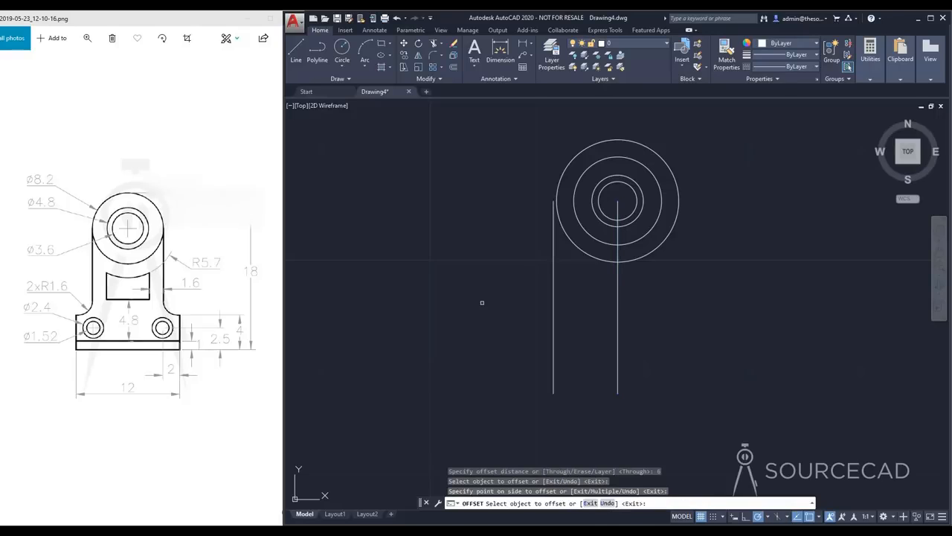
pyautogui.click(619, 308)
pyautogui.click(720, 309)
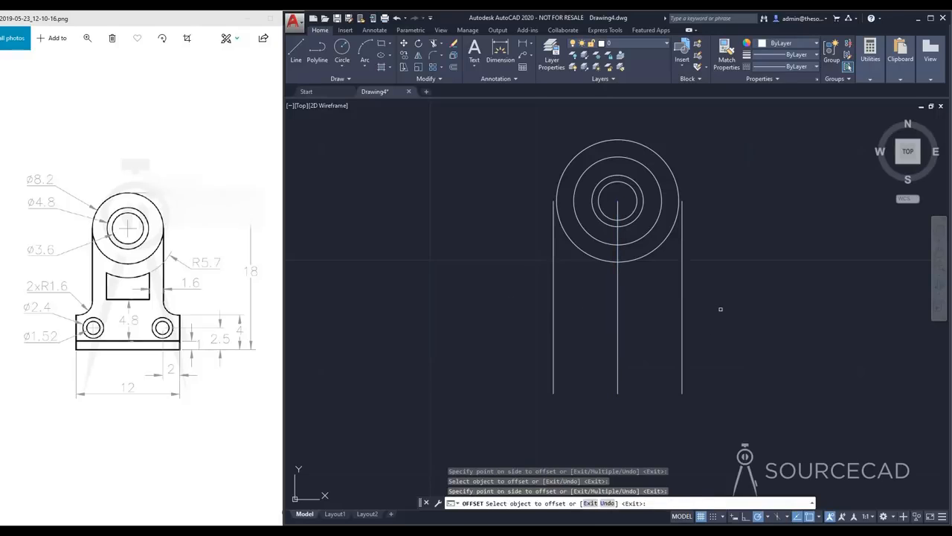
pyautogui.press('Escape')
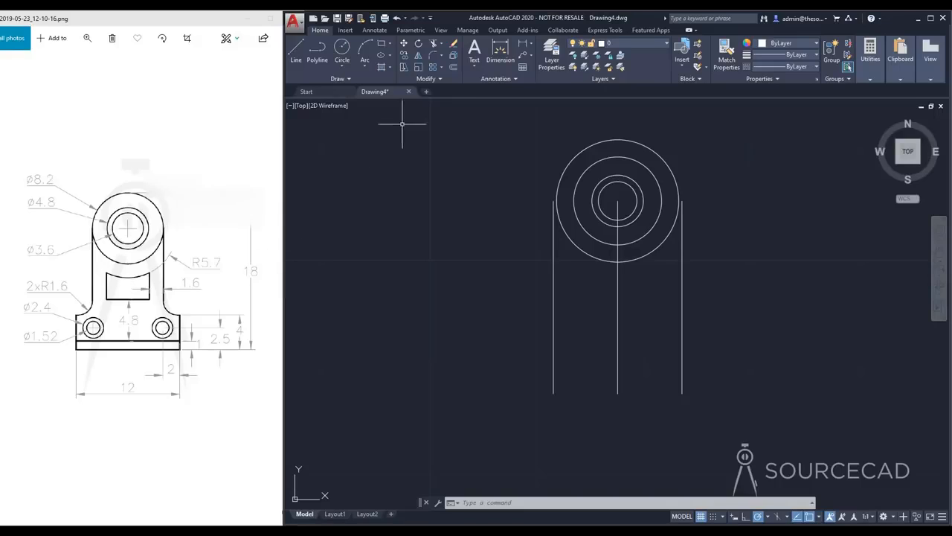
# Offset the central vertical line by 4.1 units to both sides for the bracket's upright edges
pyautogui.click(455, 69)
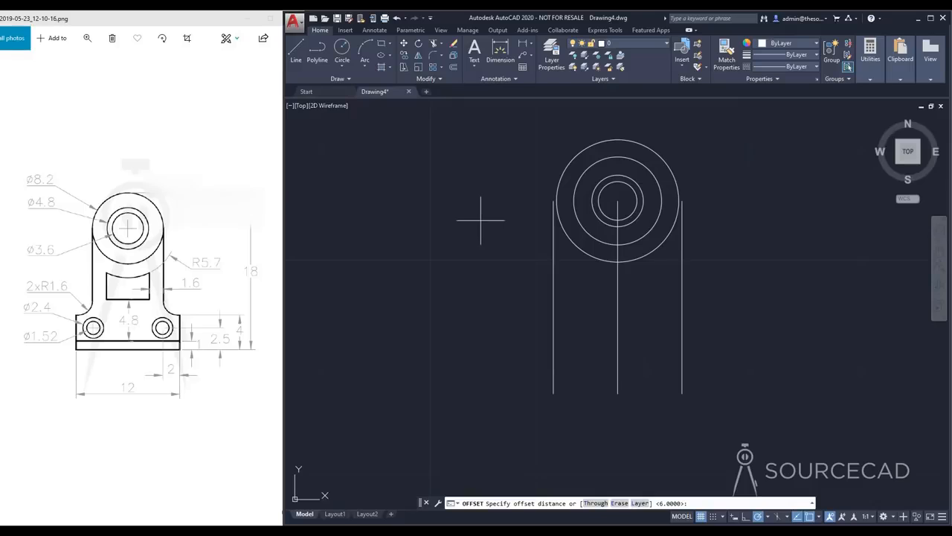
pyautogui.write('4.1')
pyautogui.press('Return')
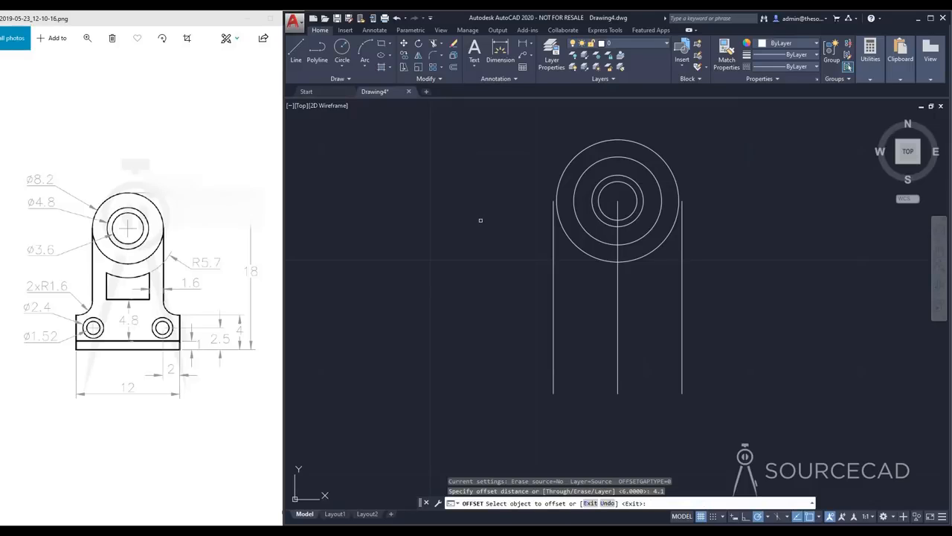
pyautogui.click(617, 316)
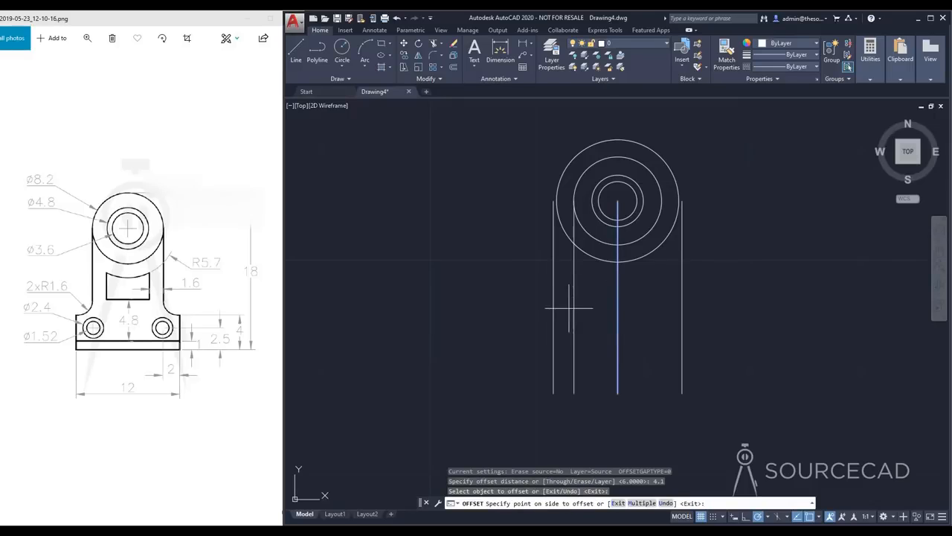
pyautogui.click(563, 308)
pyautogui.click(619, 304)
pyautogui.click(706, 298)
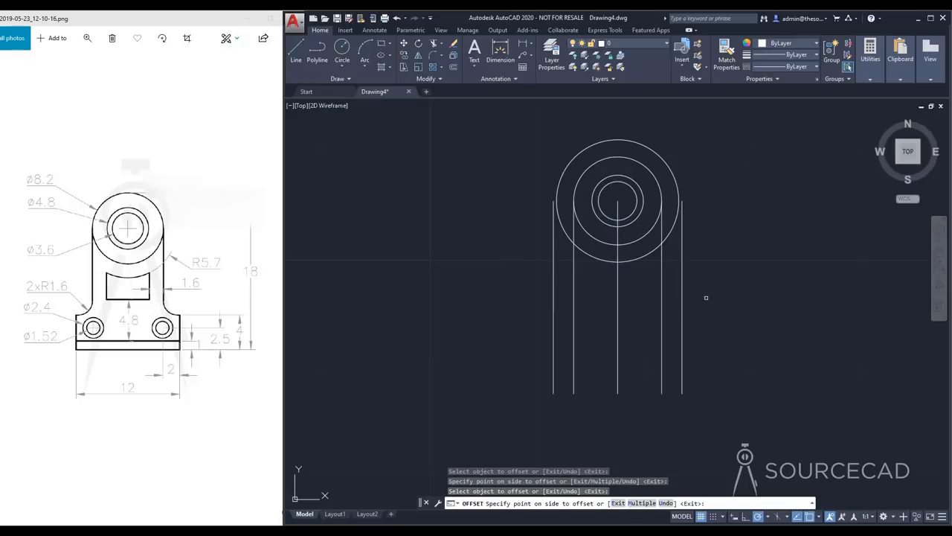
pyautogui.press('Escape')
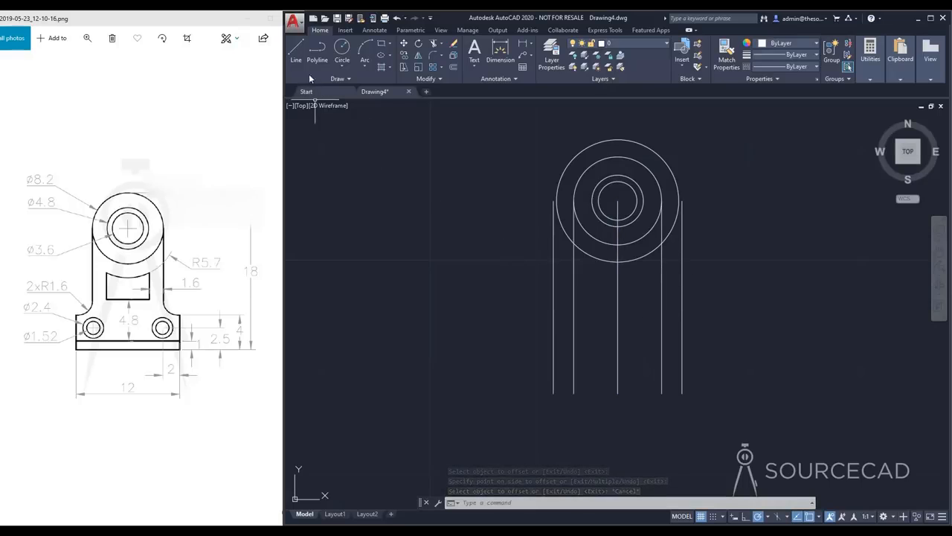
# Draw a horizontal base line joining the lower endpoints of the two outermost vertical lines
pyautogui.click(298, 53)
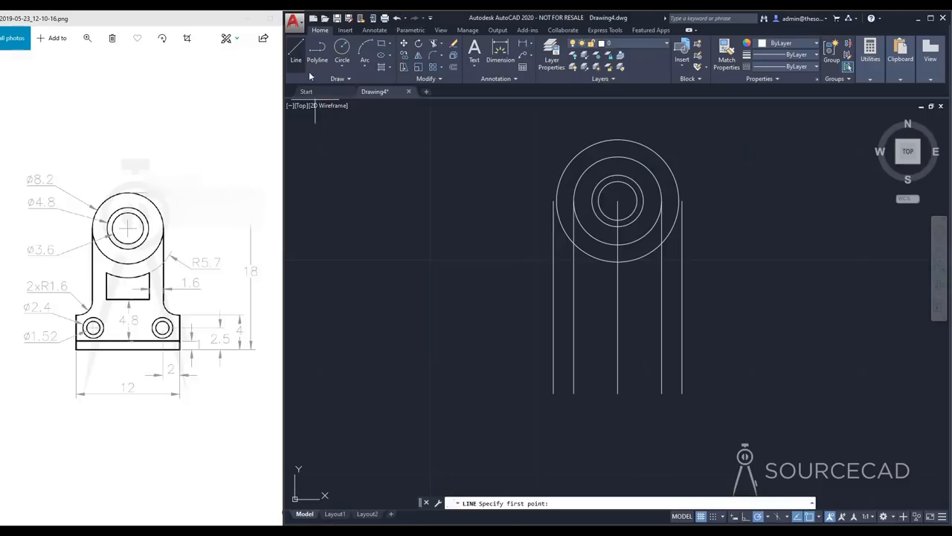
pyautogui.click(554, 392)
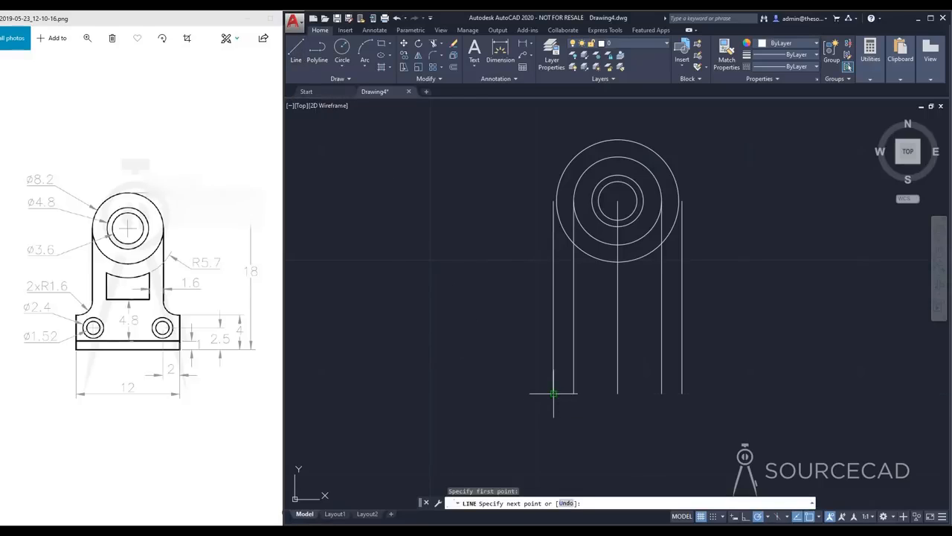
pyautogui.click(683, 393)
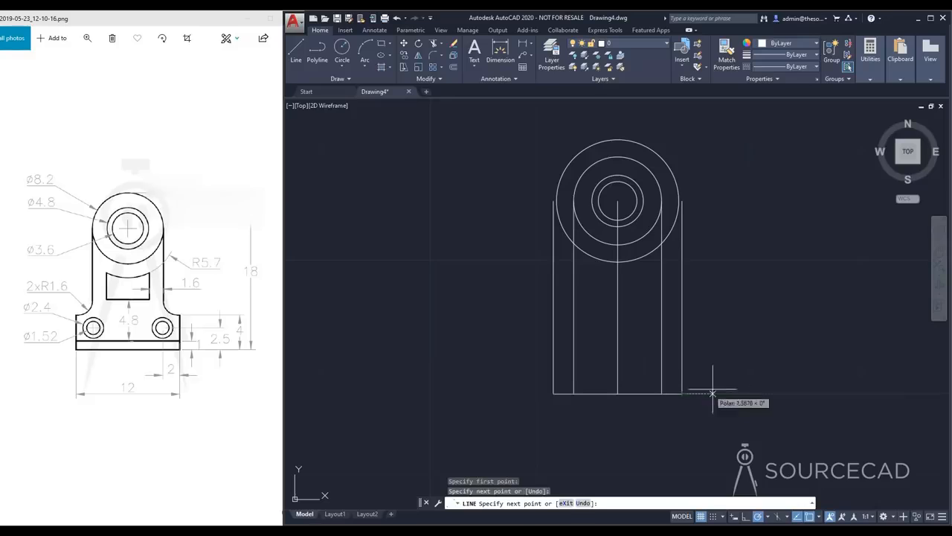
pyautogui.press('Escape')
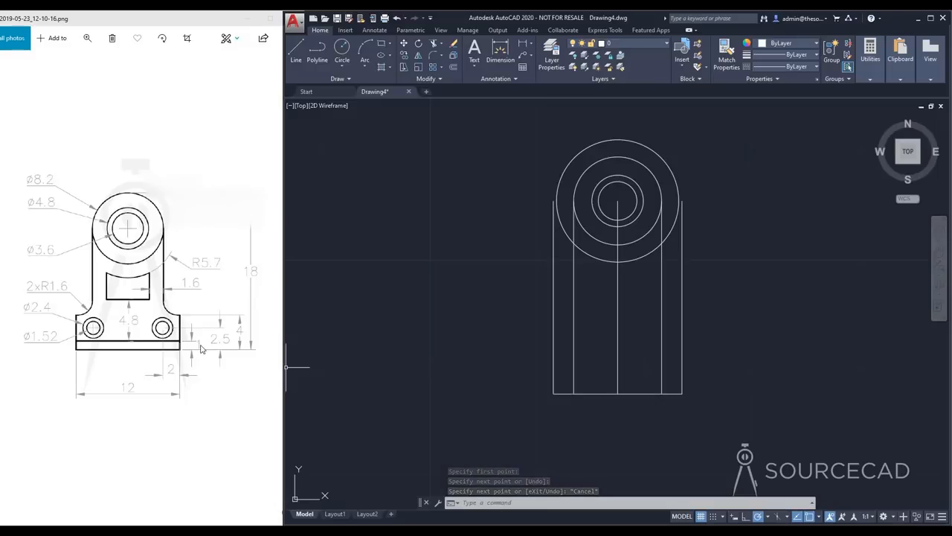
# Offset the horizontal base line 1 unit upward
pyautogui.click(454, 67)
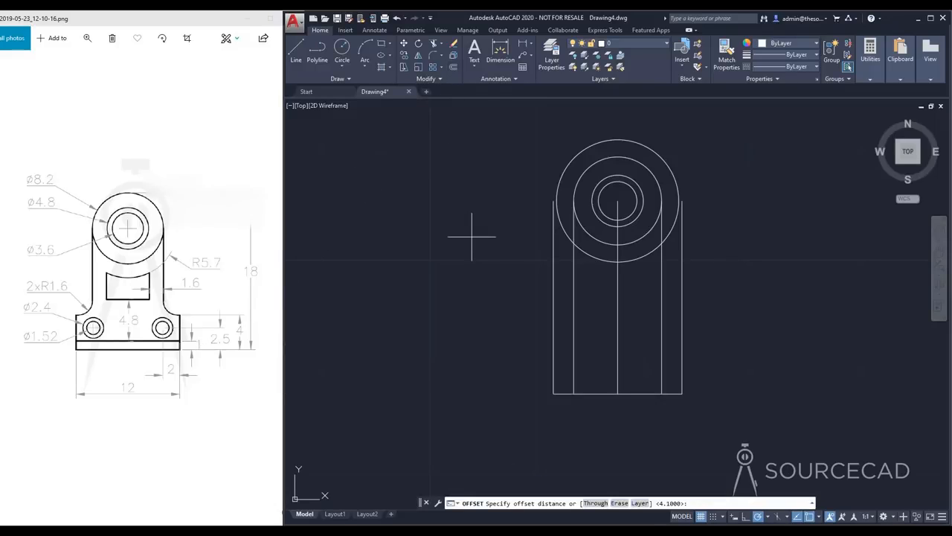
pyautogui.write('1')
pyautogui.press('Return')
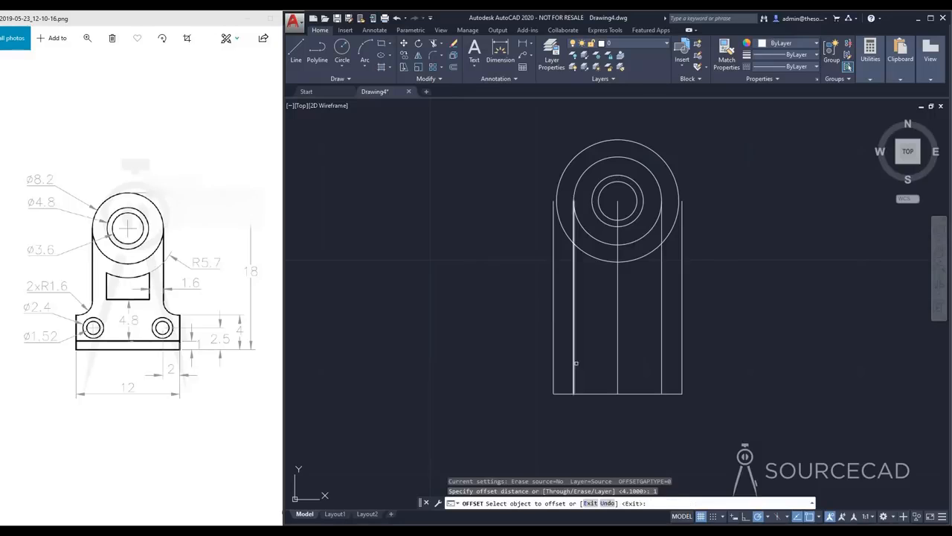
pyautogui.click(585, 393)
pyautogui.click(583, 347)
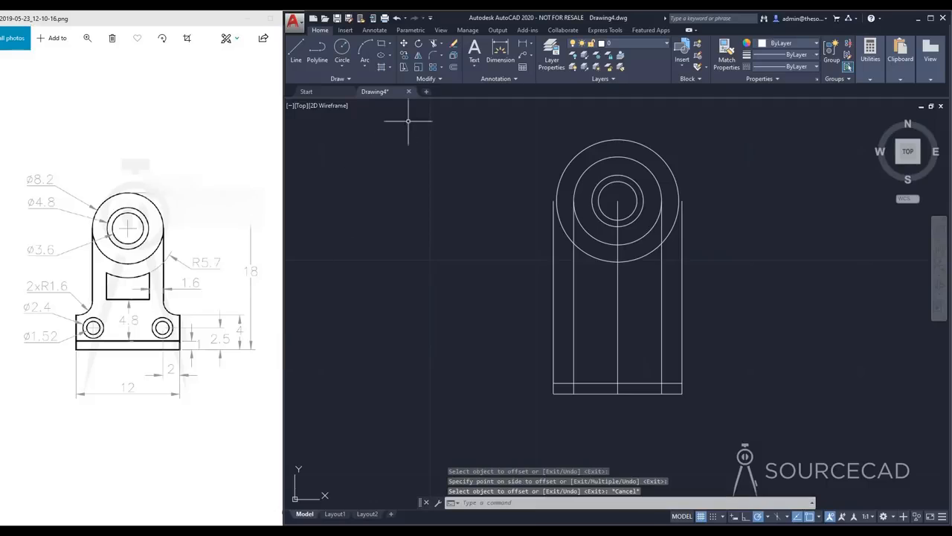
# Offset the horizontal base line 4 units upward for the top edge of the base
pyautogui.click(453, 66)
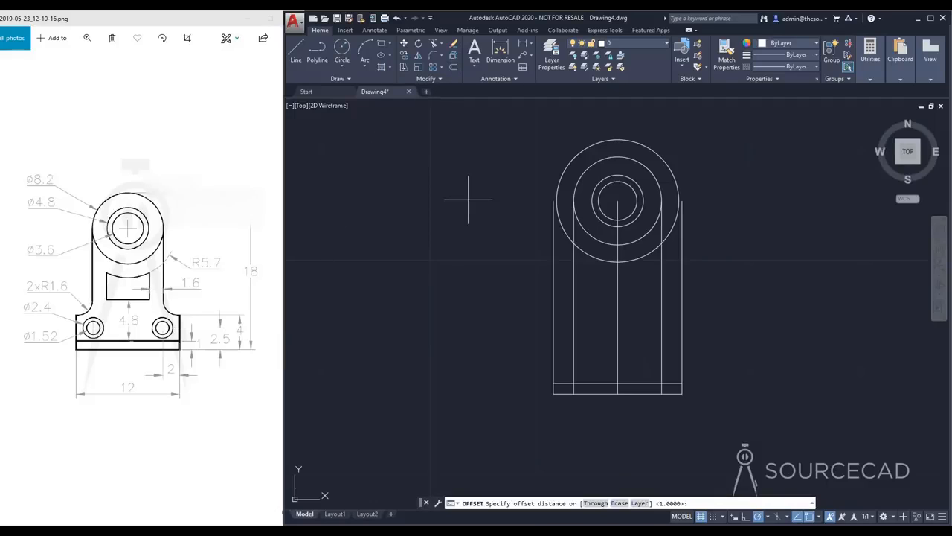
pyautogui.press('Return')
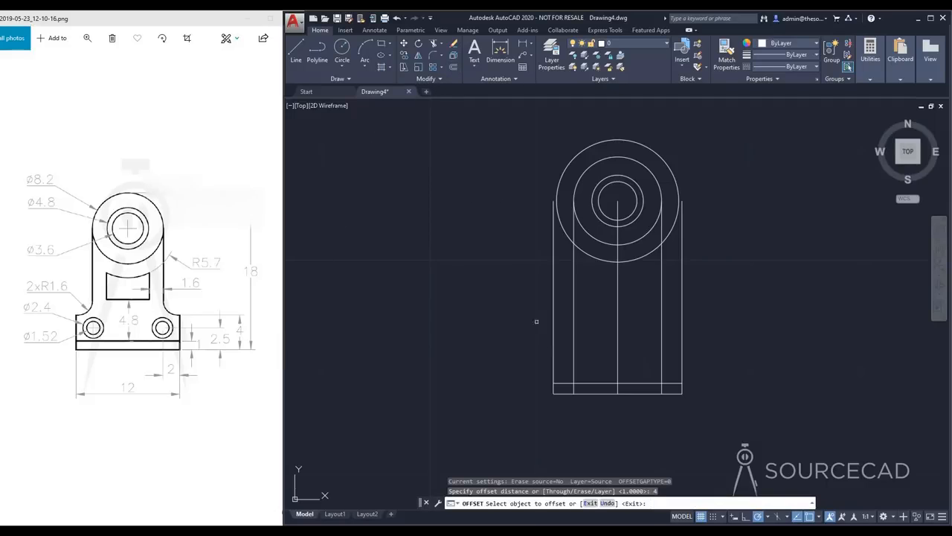
pyautogui.click(590, 395)
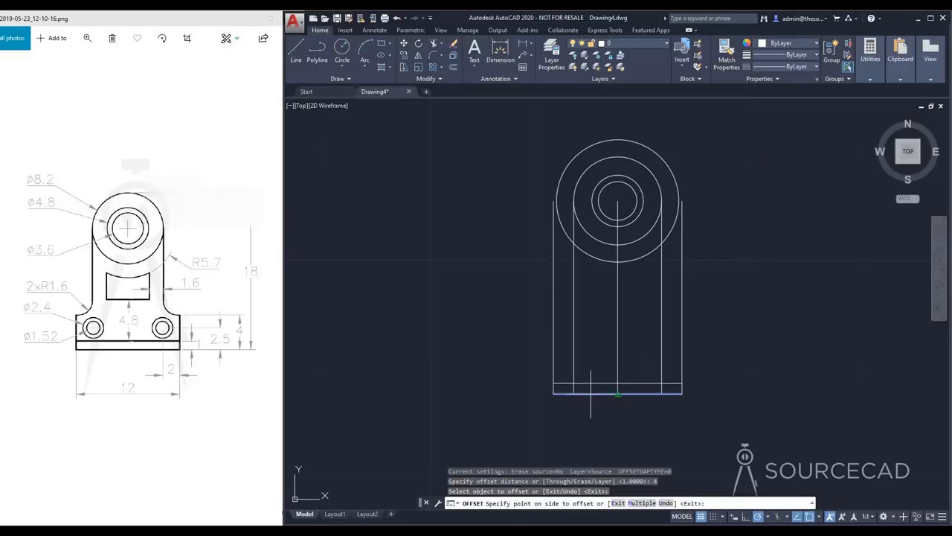
pyautogui.click(587, 313)
pyautogui.press('Escape')
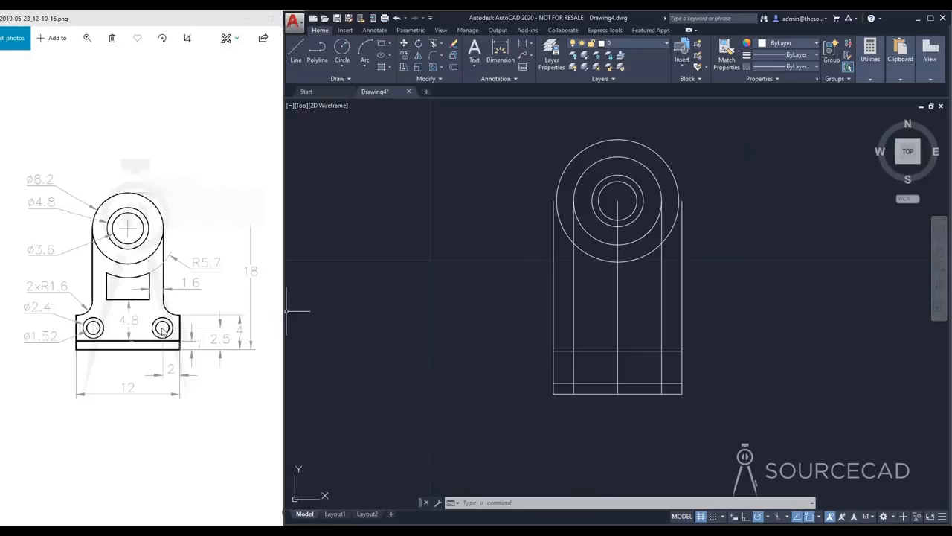
# Offset the horizontal base line 2.5 units upward to mark the height of the small holes' centers
pyautogui.click(453, 66)
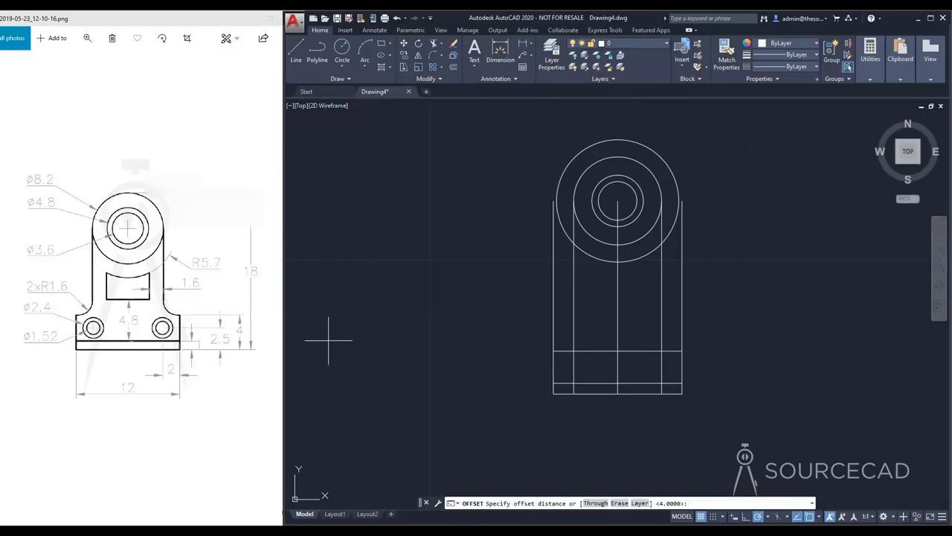
pyautogui.write('2.5')
pyautogui.press('Return')
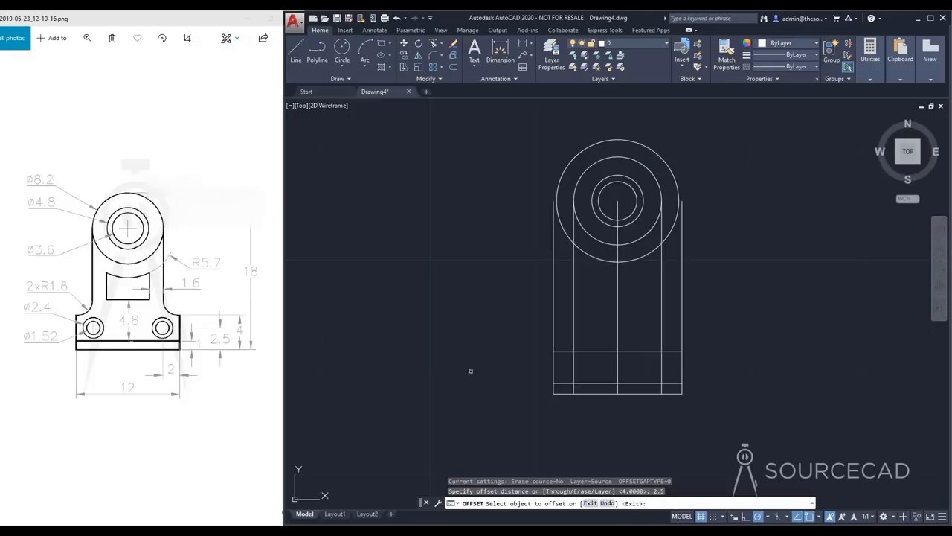
pyautogui.click(629, 393)
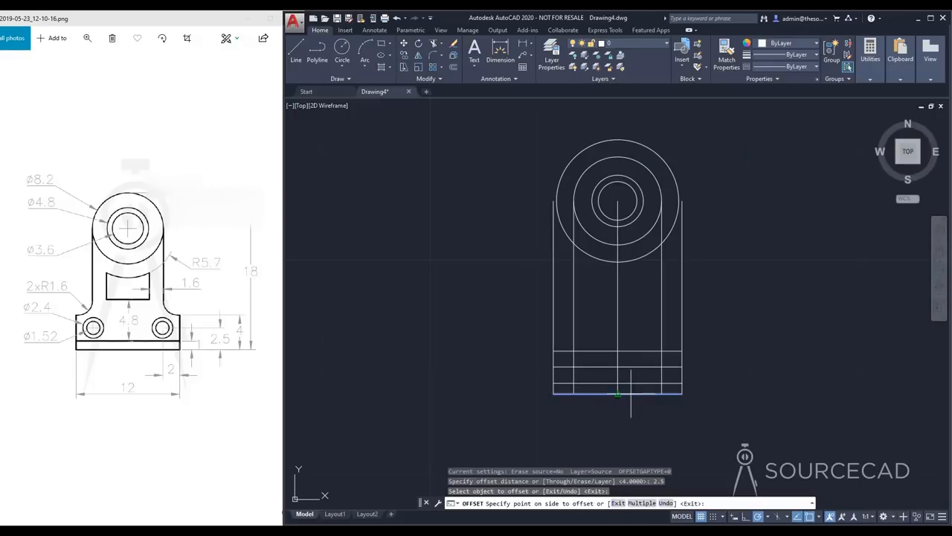
pyautogui.click(630, 329)
pyautogui.press('Escape')
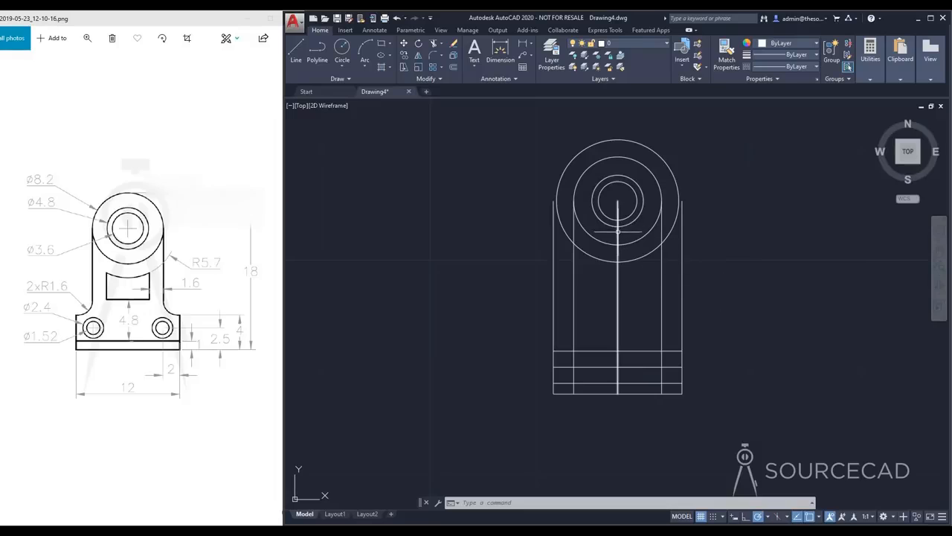
# Delete the central vertical line running from the circles' center to the base line
pyautogui.click(617, 237)
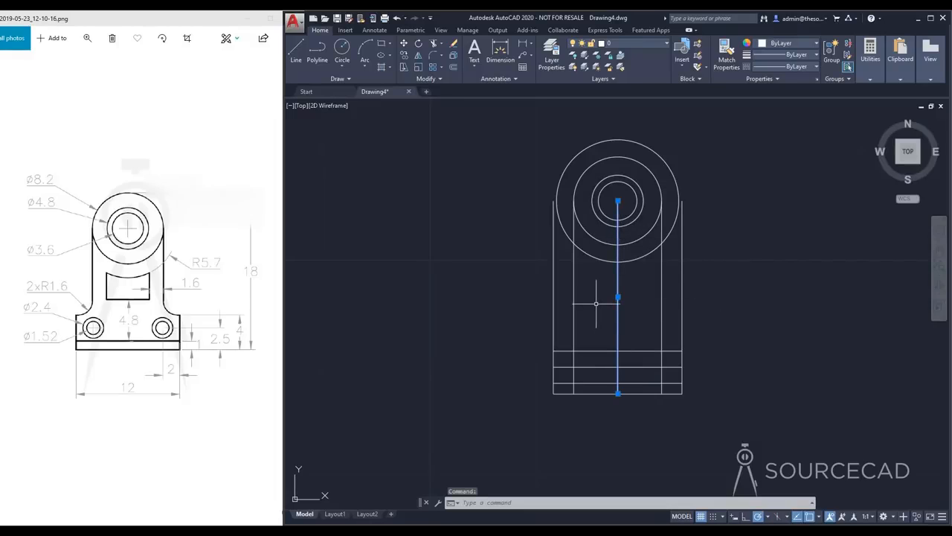
pyautogui.press('Delete')
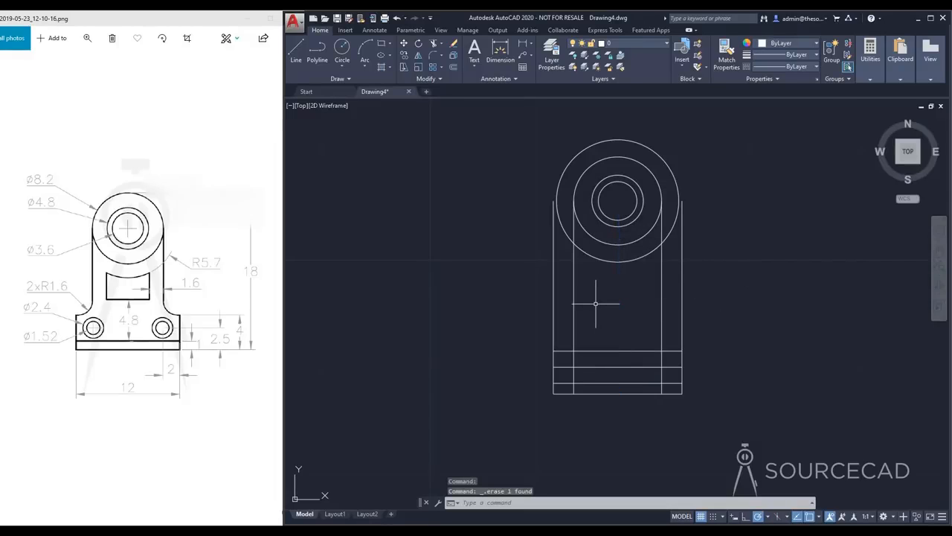
# Trim the outer vertical lines above the base's top edge and the inner vertical lines' ends below the 1-unit line
pyautogui.click(434, 43)
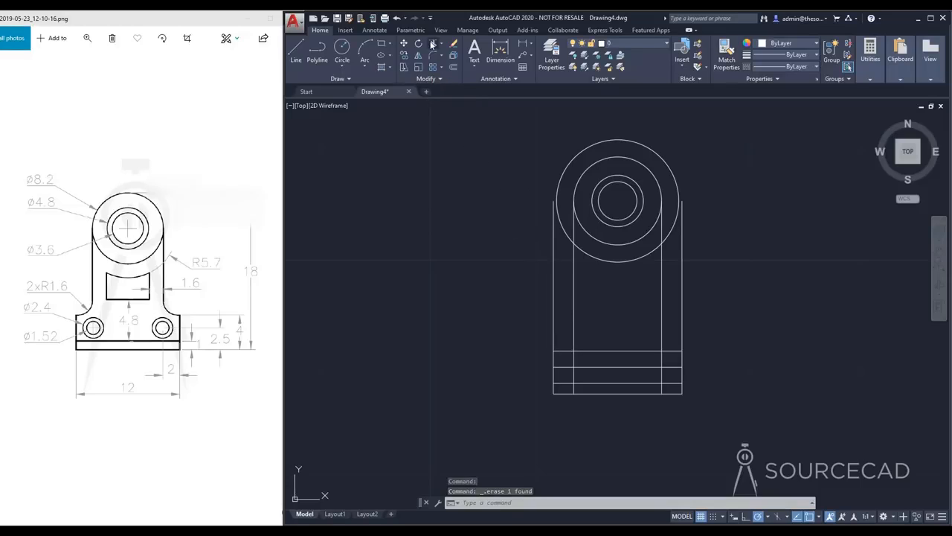
pyautogui.press('Return')
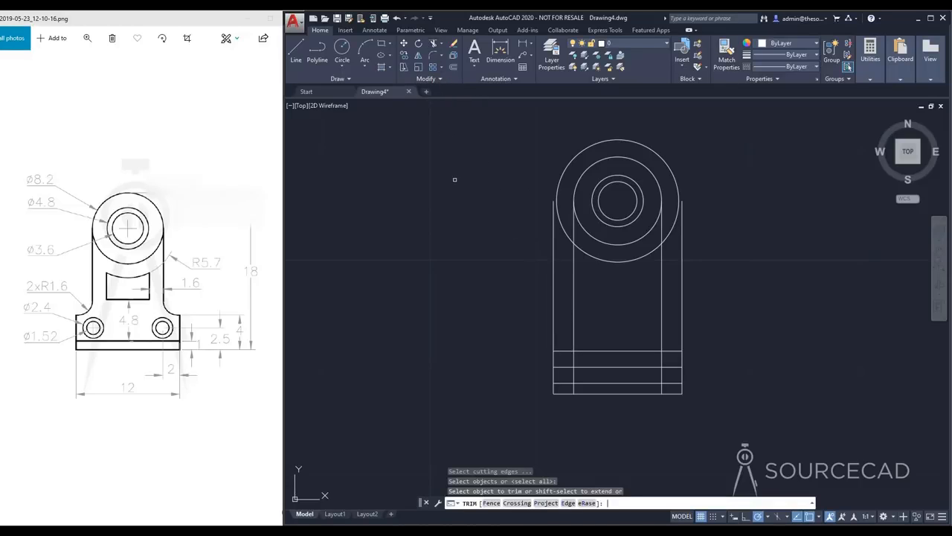
pyautogui.click(554, 271)
pyautogui.click(684, 267)
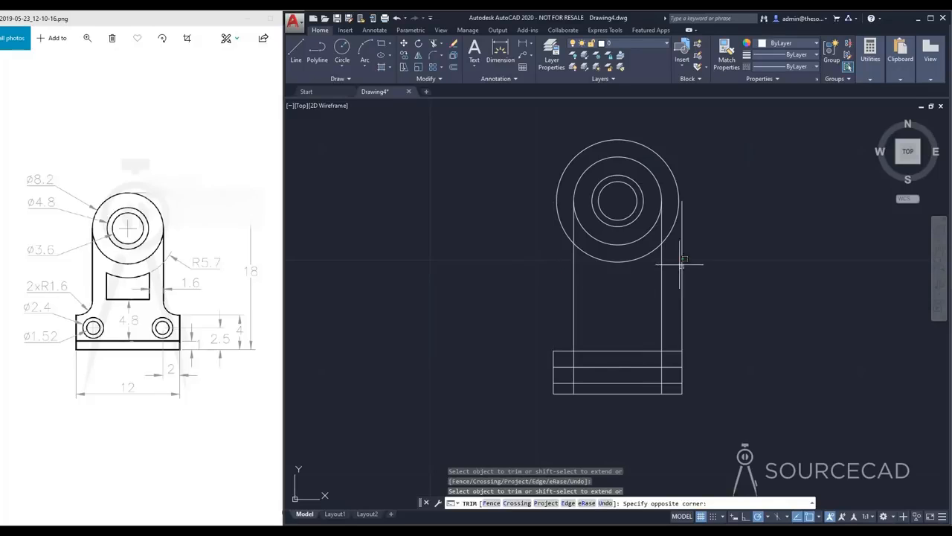
pyautogui.click(679, 264)
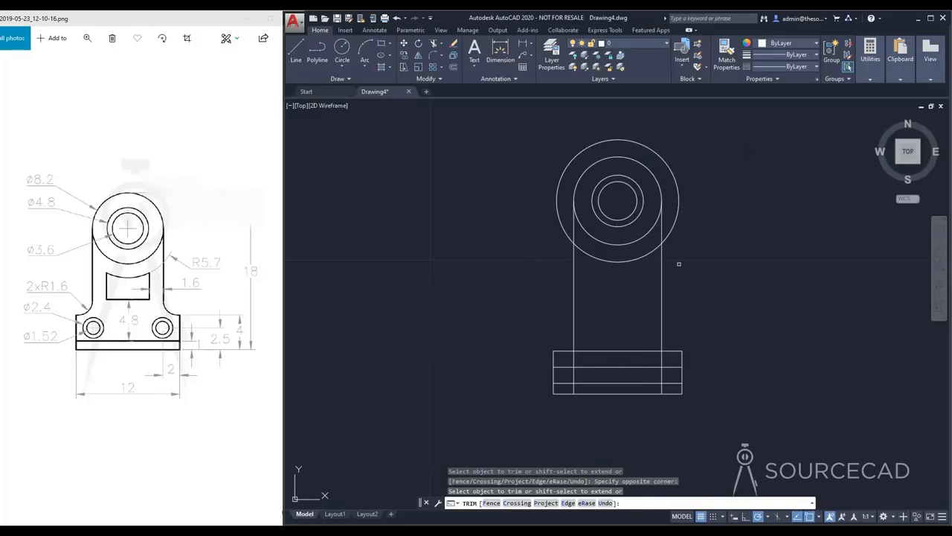
pyautogui.click(573, 388)
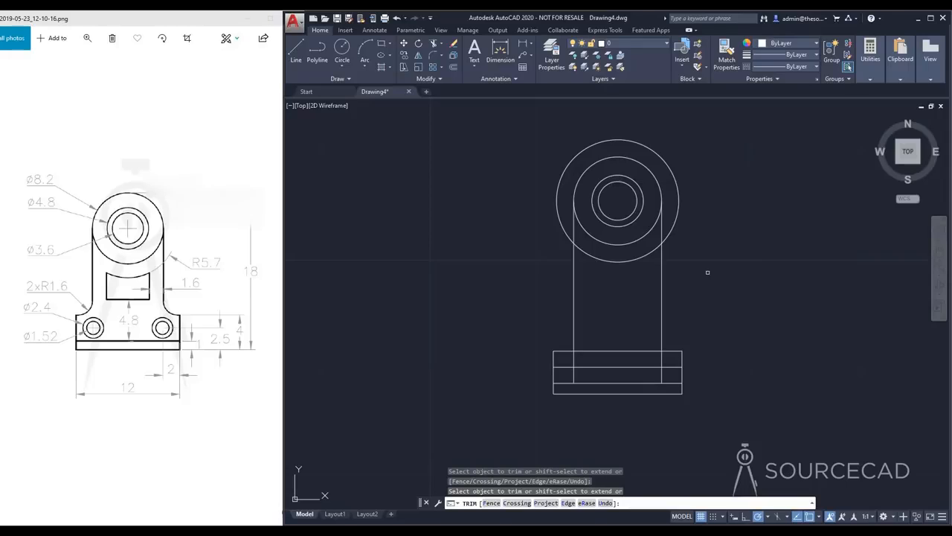
pyautogui.press('Escape')
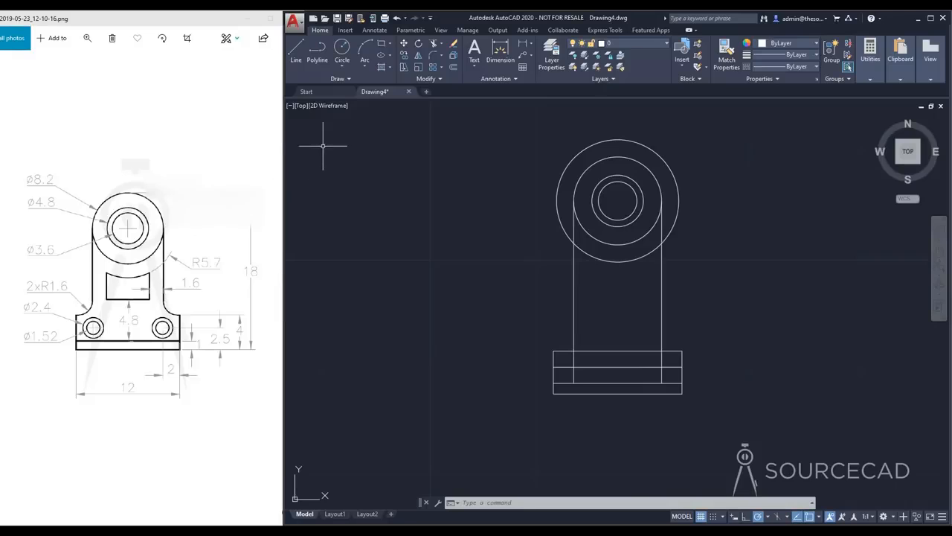
# Fillet the corner between the base's top edge and the left inner vertical line with a radius of 1.6
pyautogui.click(436, 58)
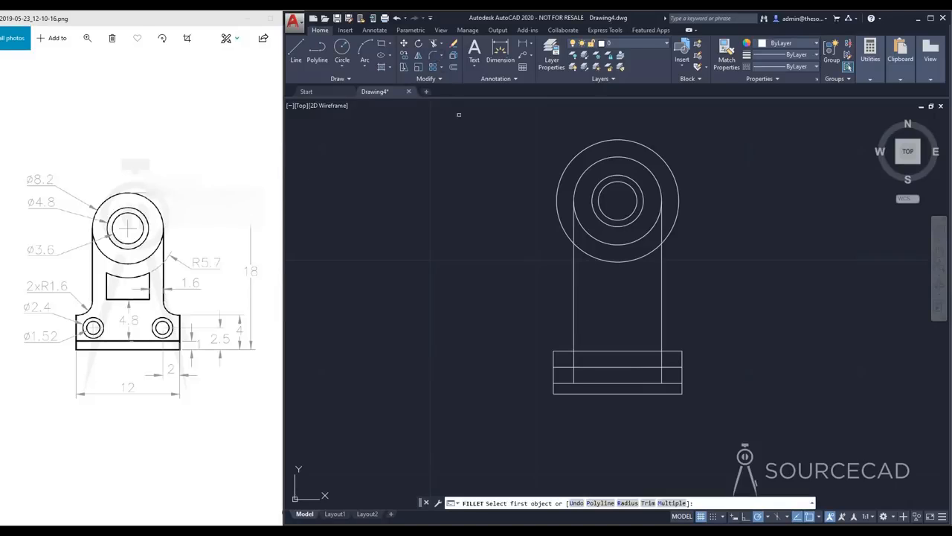
pyautogui.click(627, 503)
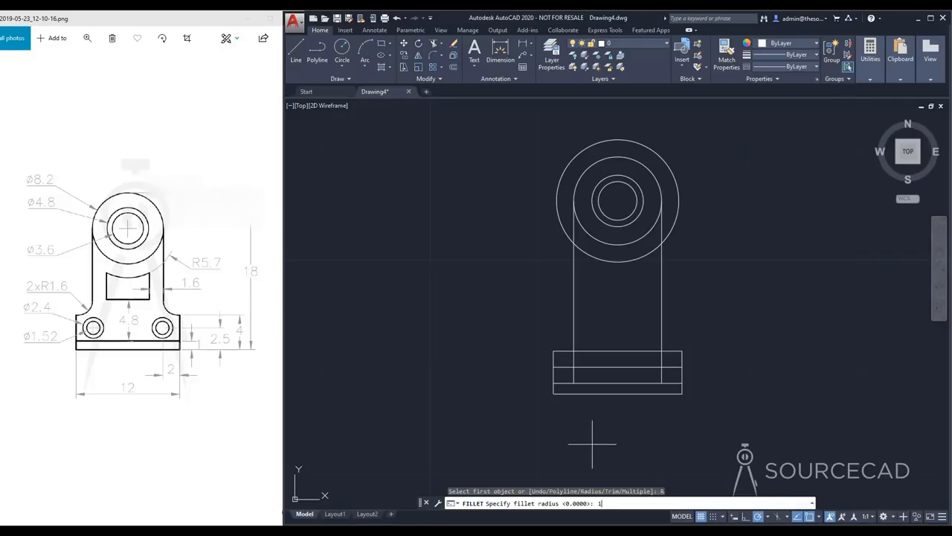
pyautogui.write('1.6')
pyautogui.press('Return')
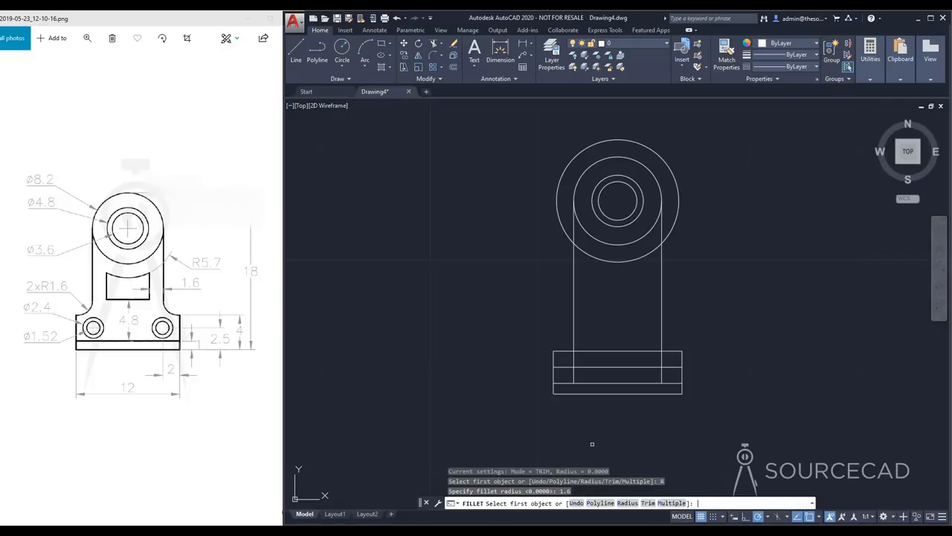
pyautogui.click(568, 350)
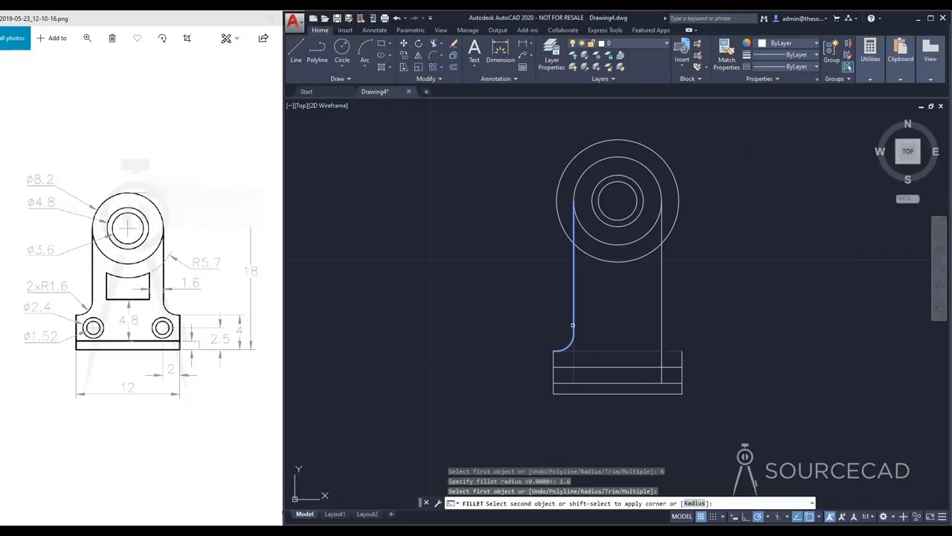
pyautogui.click(573, 325)
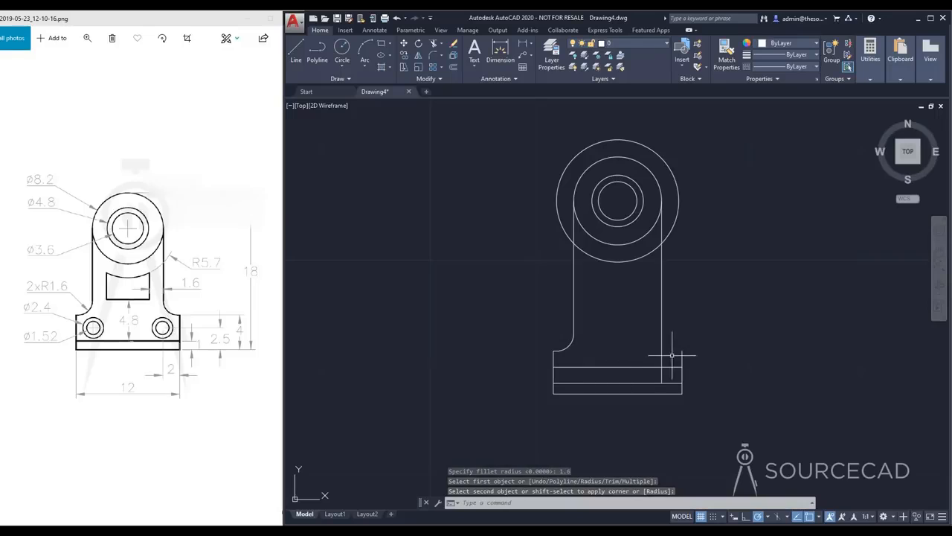
# Draw a horizontal line from the top of the base's right side to the right inner vertical line
pyautogui.click(296, 51)
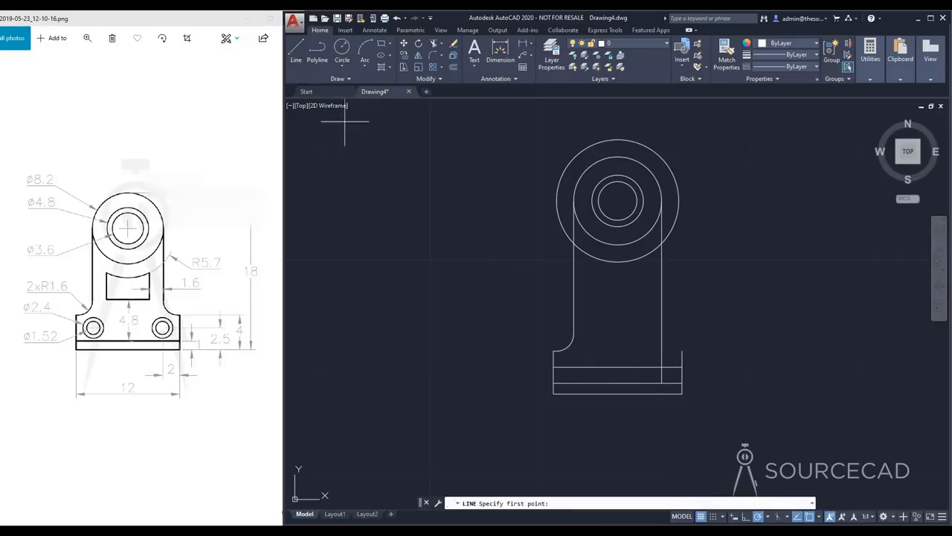
pyautogui.click(662, 350)
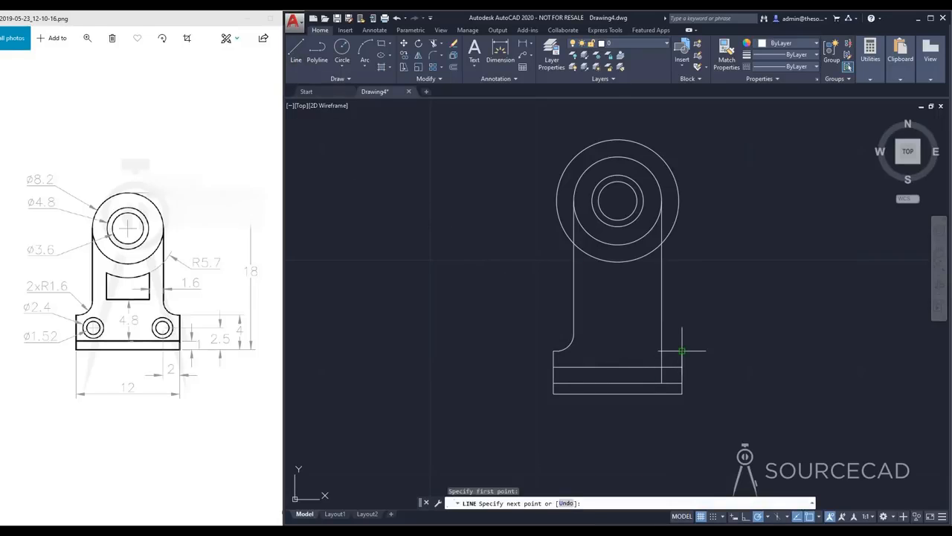
pyautogui.click(662, 350)
pyautogui.press('Return')
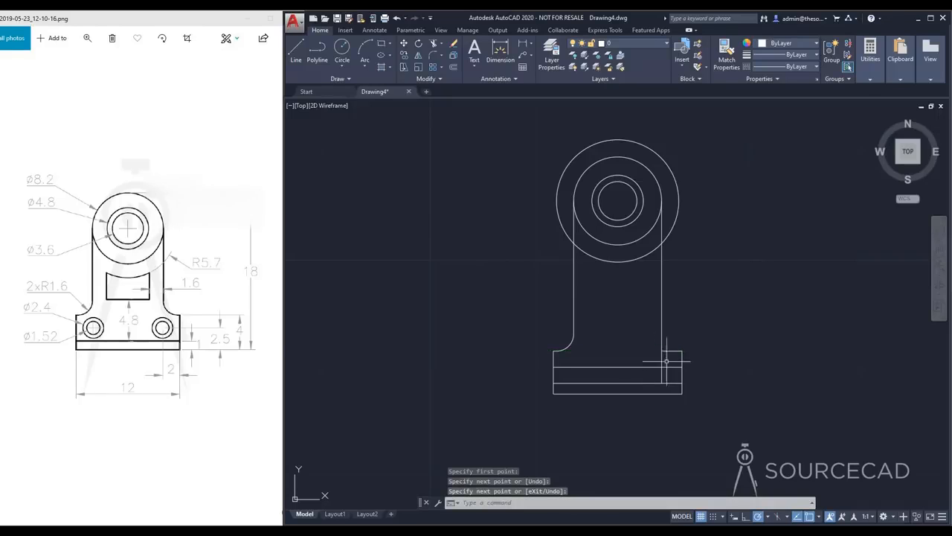
# Fillet the corner between the new right top edge and the right inner vertical line with a radius of 1.6
pyautogui.click(430, 57)
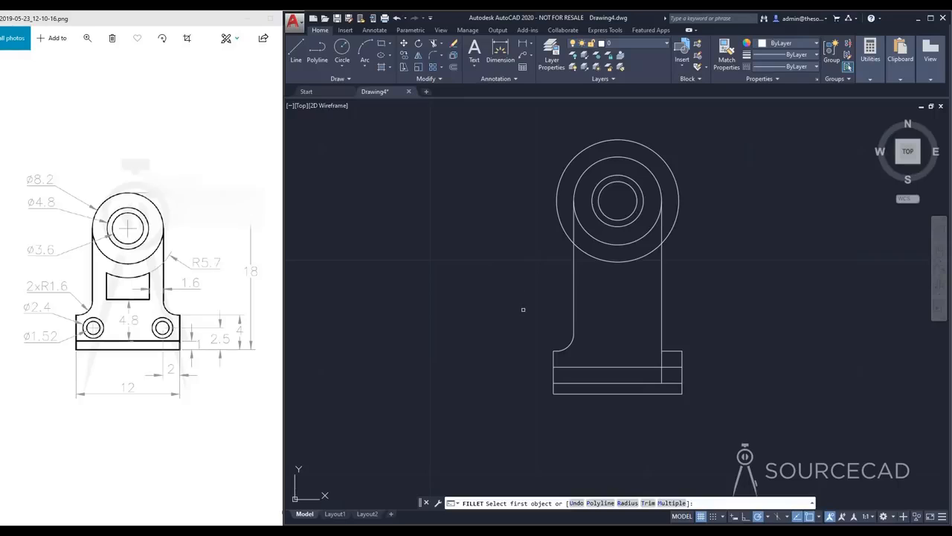
pyautogui.write('R')
pyautogui.press('Return')
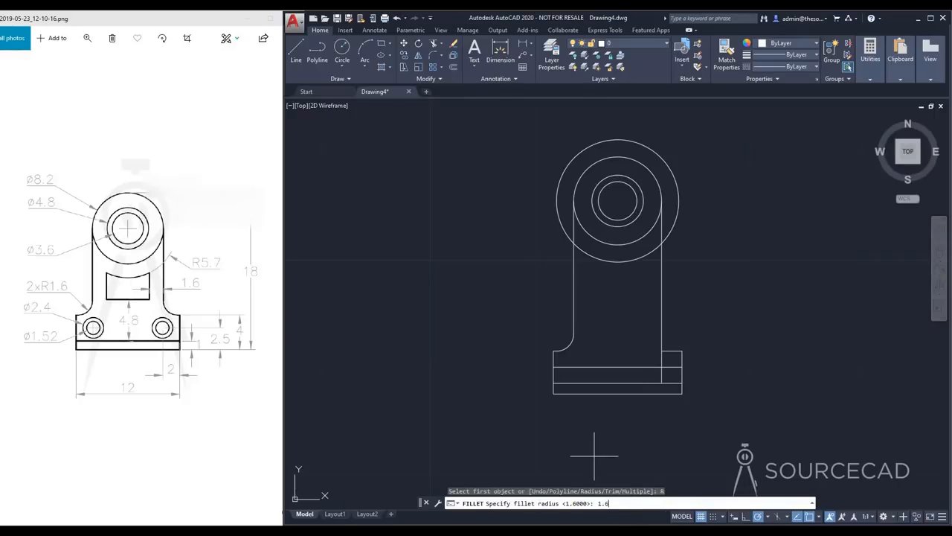
pyautogui.write('1.6')
pyautogui.press('Return')
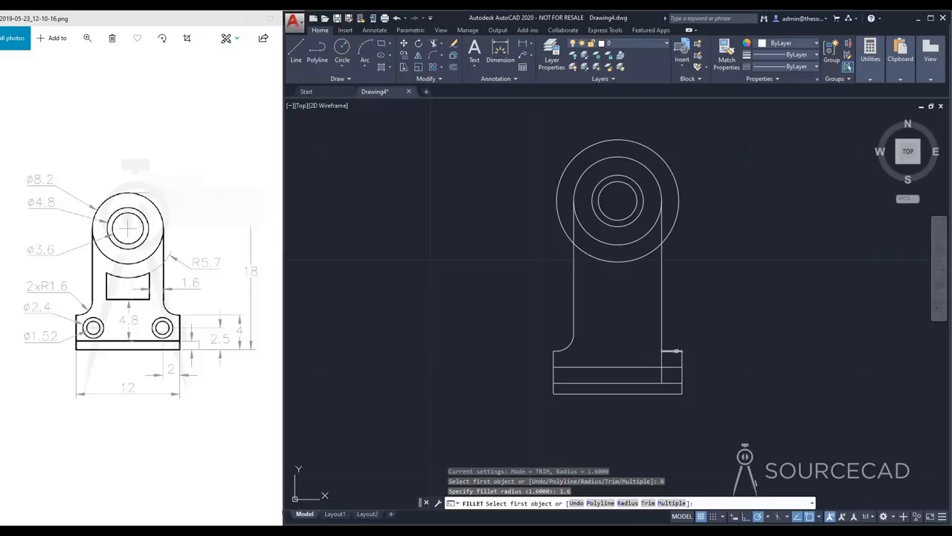
pyautogui.click(670, 350)
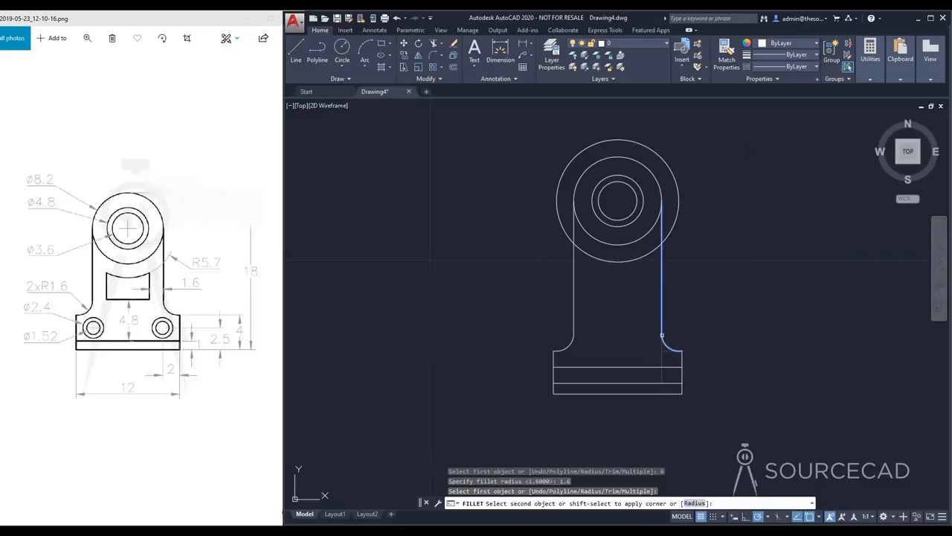
pyautogui.click(662, 335)
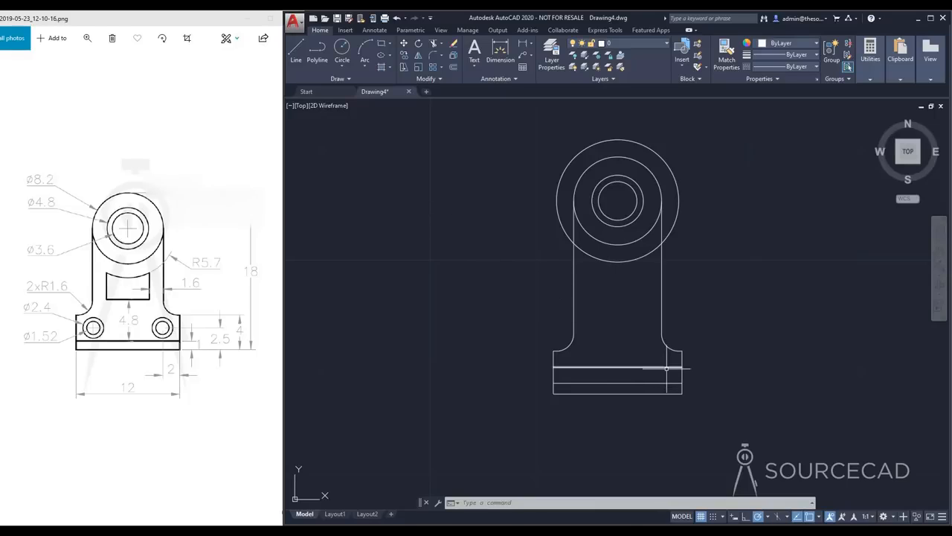
# Draw a vertical construction line from the right fillet's upper end down to the horizontal line marking the small holes' centers
pyautogui.click(296, 50)
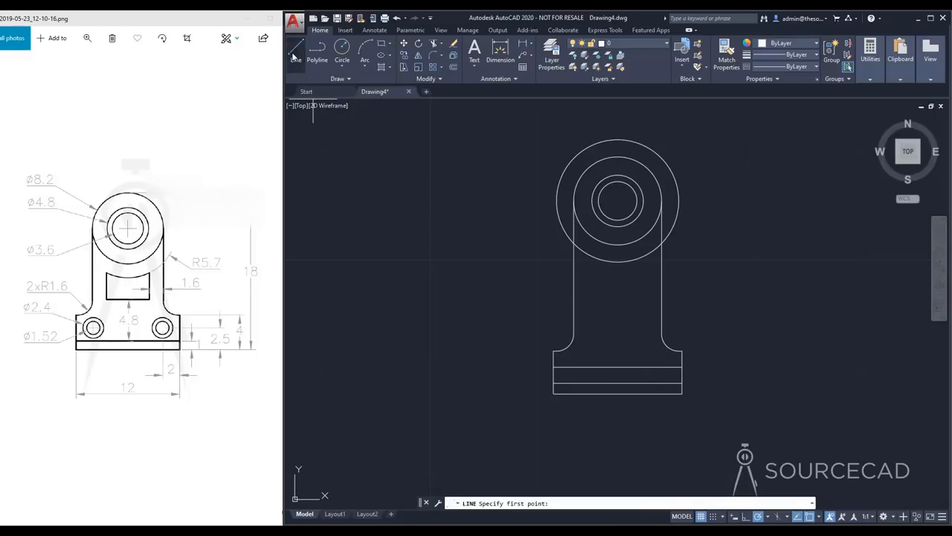
pyautogui.click(662, 329)
pyautogui.click(662, 366)
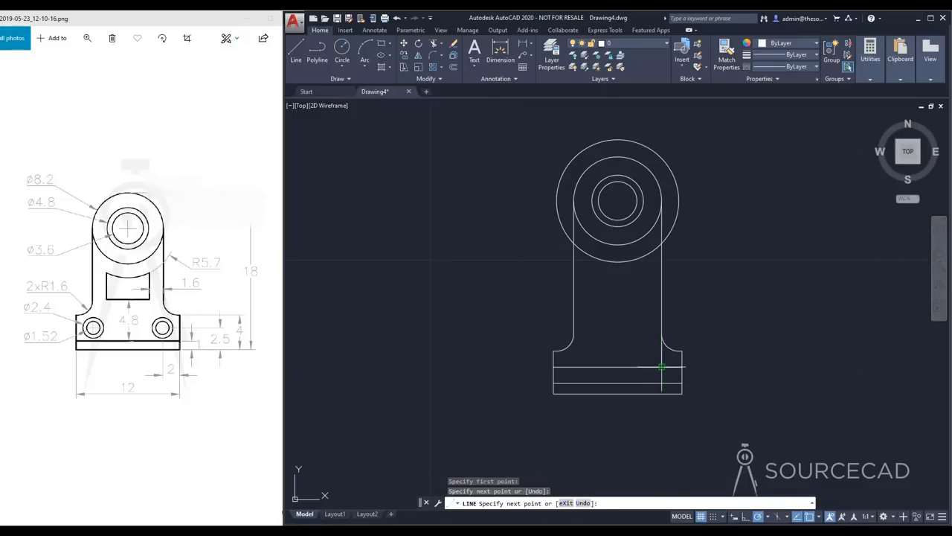
pyautogui.press('Escape')
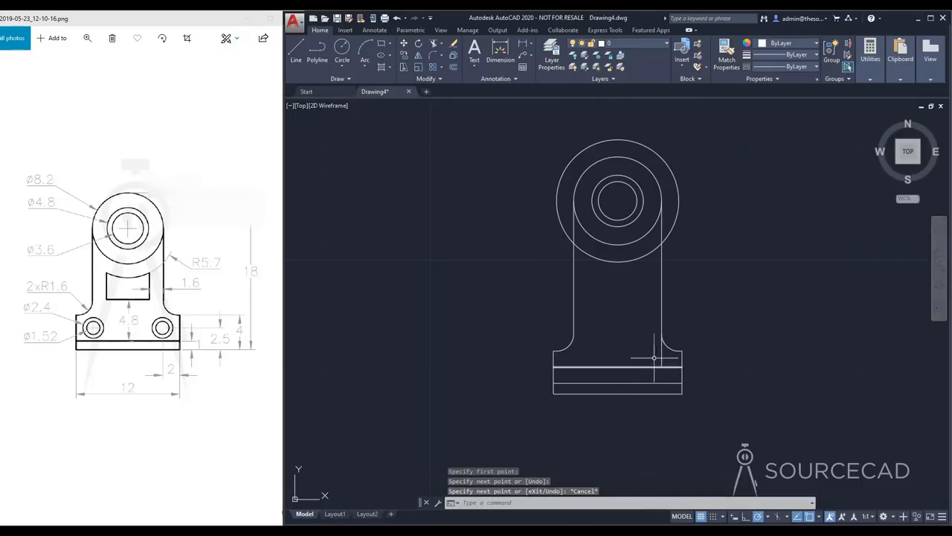
# Draw a circle of diameter 1.52 centered where the right construction line meets the hole center line
pyautogui.click(341, 50)
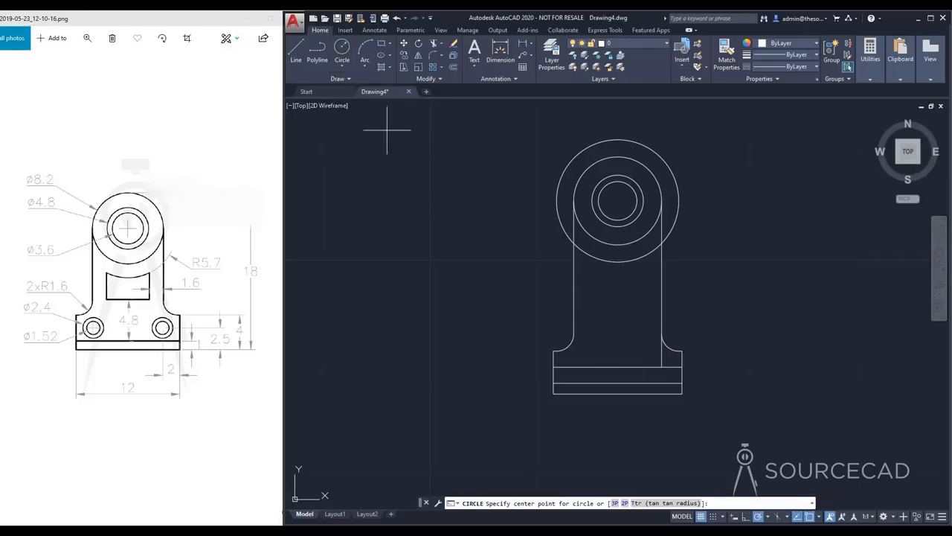
pyautogui.click(662, 366)
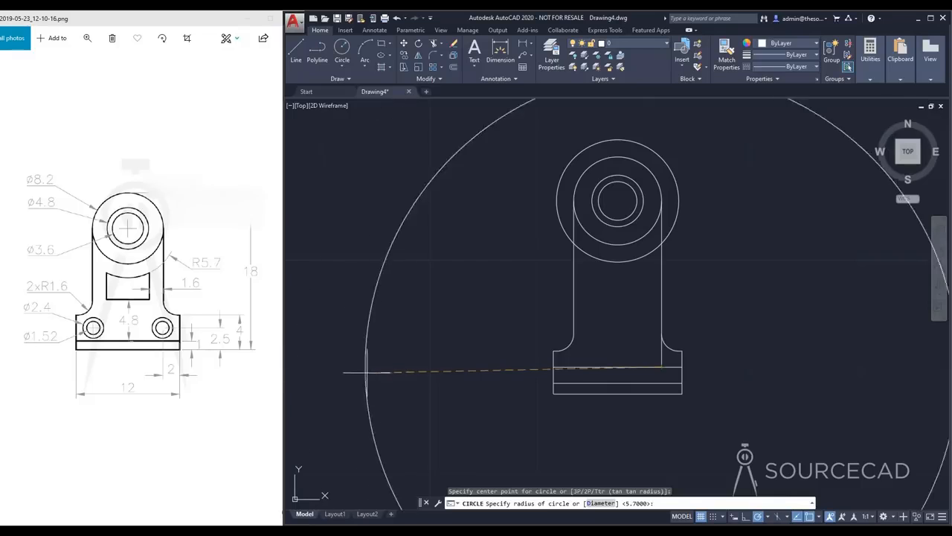
pyautogui.click(601, 503)
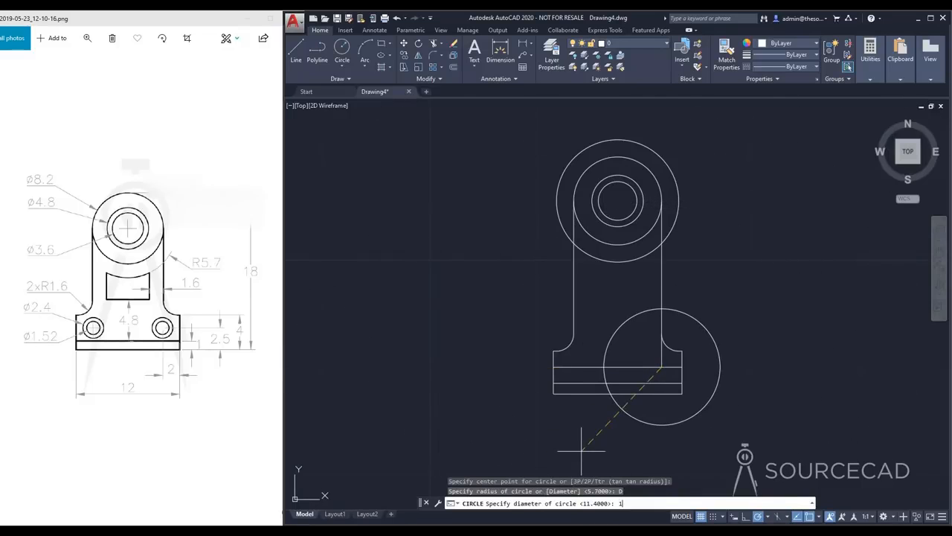
pyautogui.write('1.5')
pyautogui.press('Return')
pyautogui.press('Return')
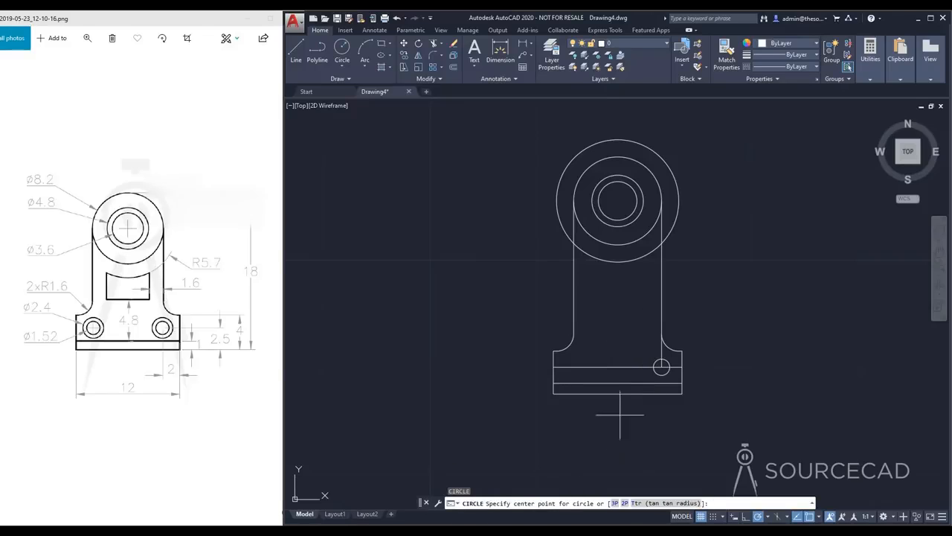
# Draw a concentric circle of diameter 2.4 around the small right hole
pyautogui.click(661, 367)
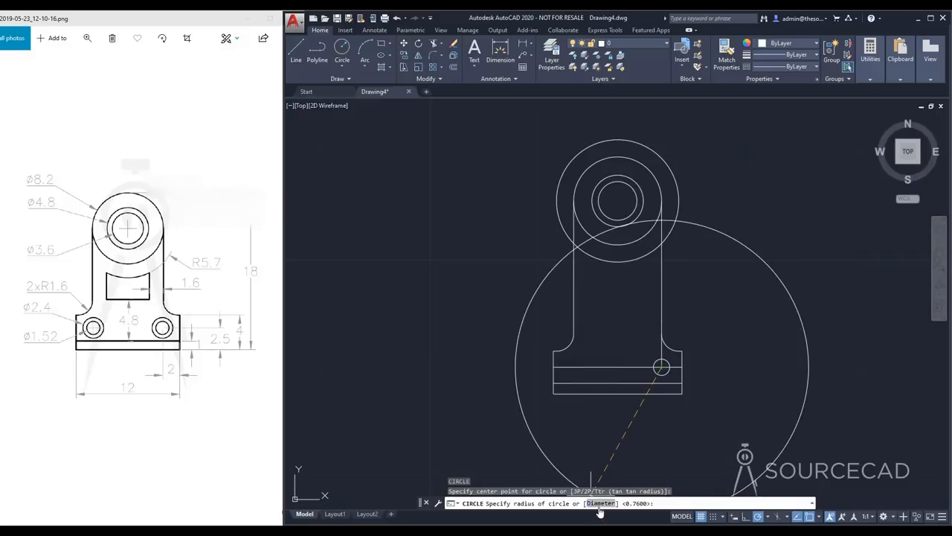
pyautogui.write('d')
pyautogui.press('Return')
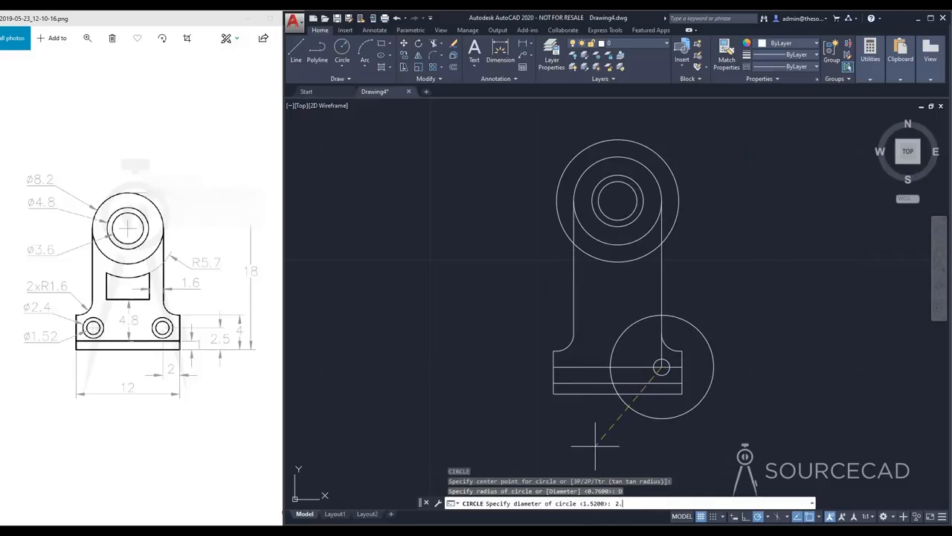
pyautogui.write('2.4')
pyautogui.press('Return')
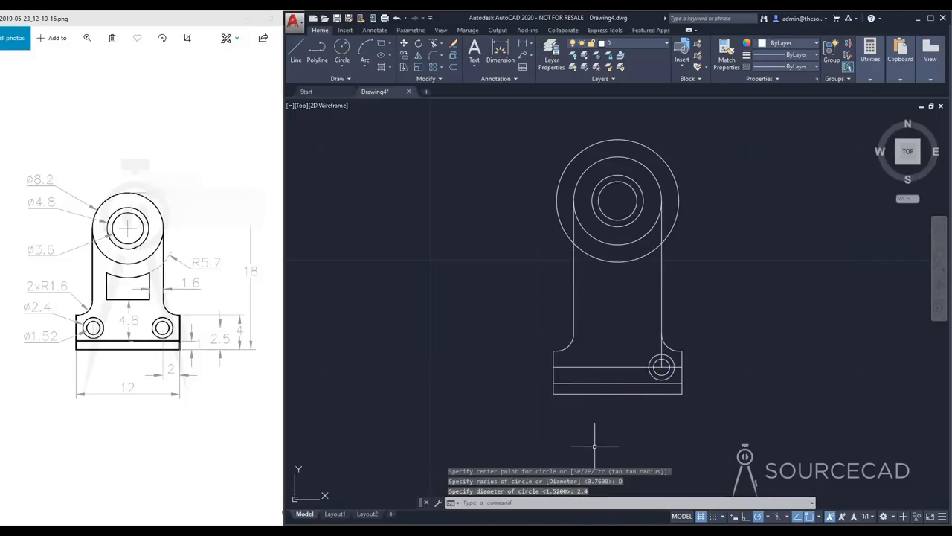
# Delete the vertical and horizontal construction lines that locate the right hole's center
pyautogui.click(661, 344)
pyautogui.click(626, 366)
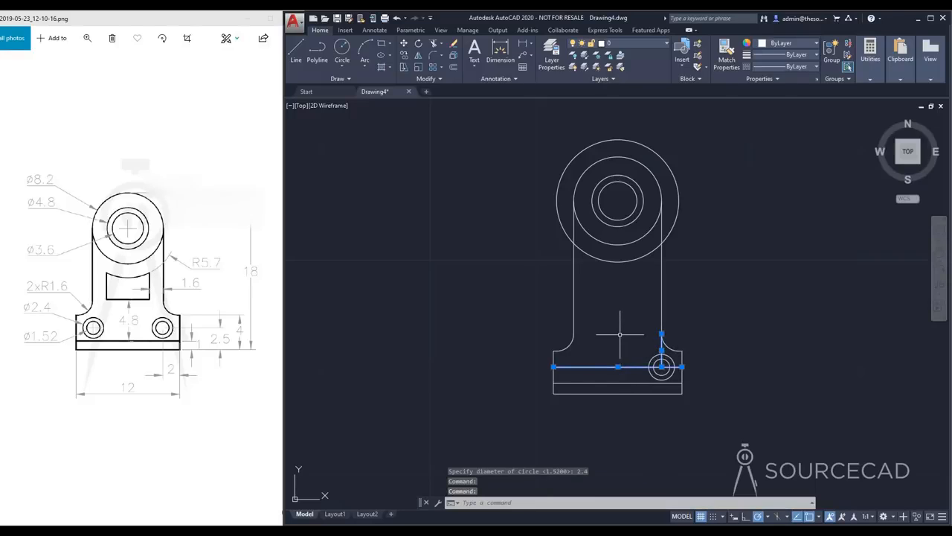
pyautogui.press('Delete')
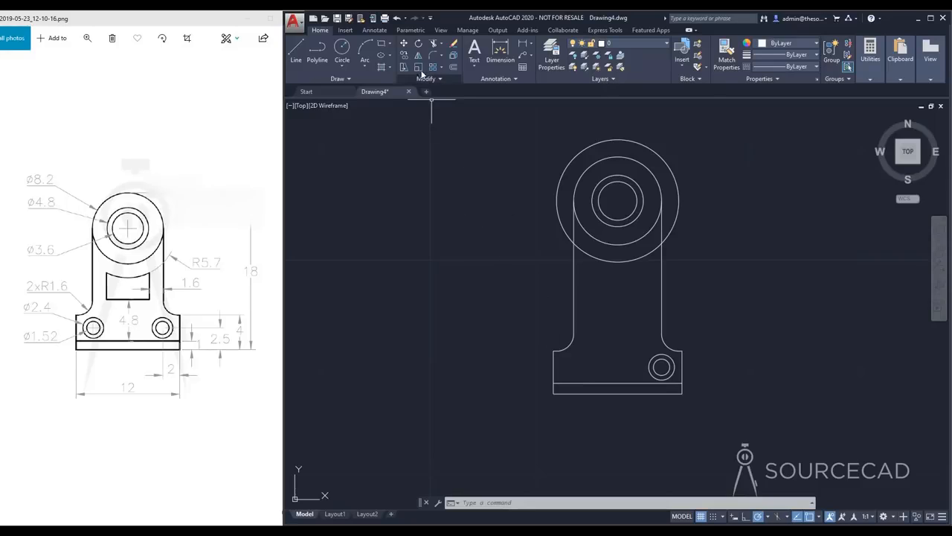
# Mirror both concentric circles of the right hole across the bracket's vertical midline, keeping the source circles
pyautogui.click(419, 58)
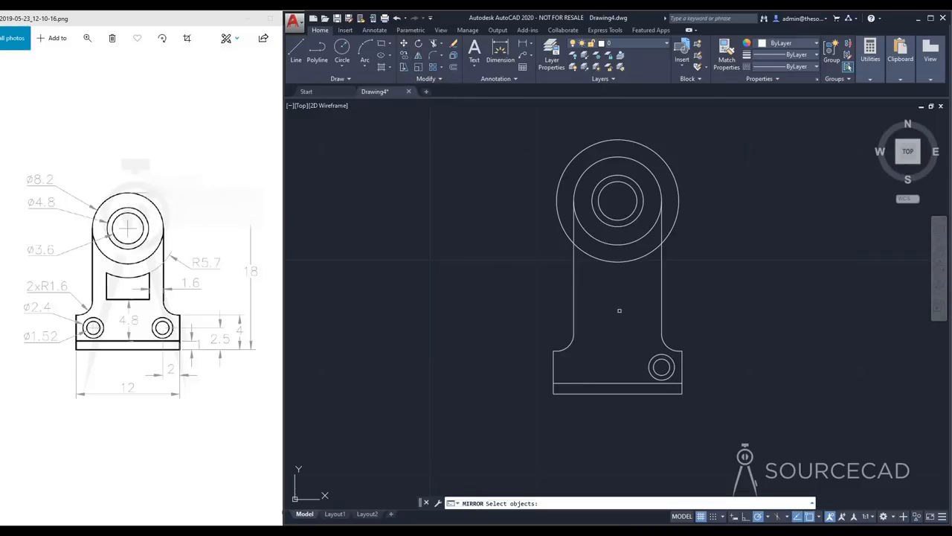
pyautogui.click(648, 363)
pyautogui.click(655, 363)
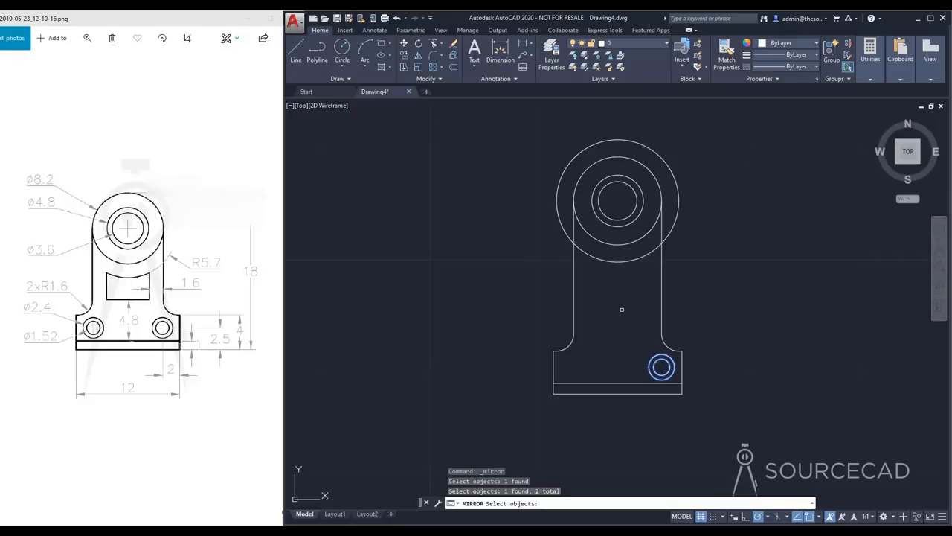
pyautogui.press('Return')
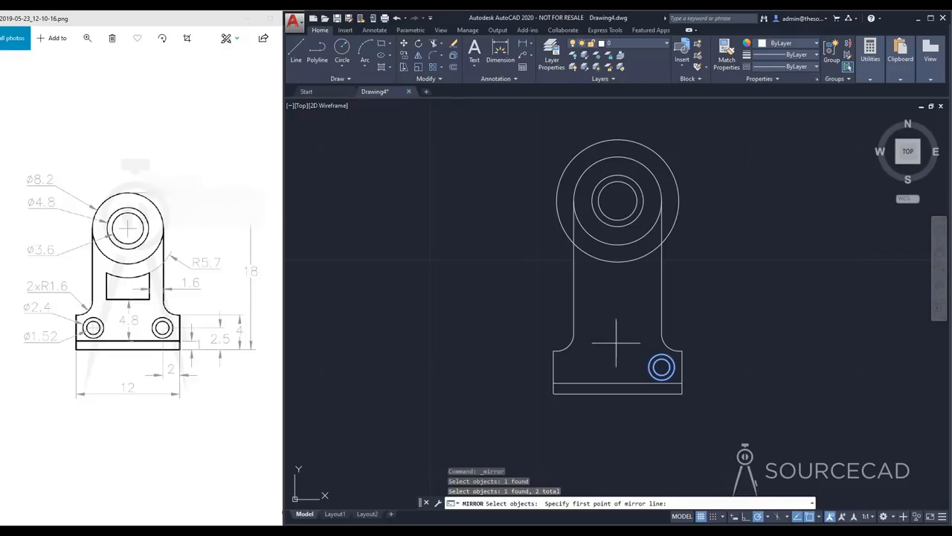
pyautogui.click(617, 384)
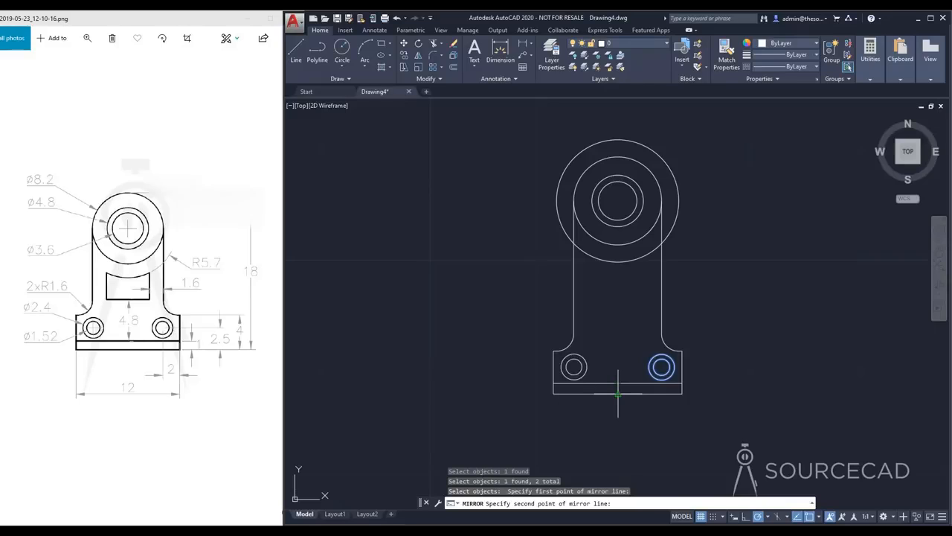
pyautogui.click(617, 396)
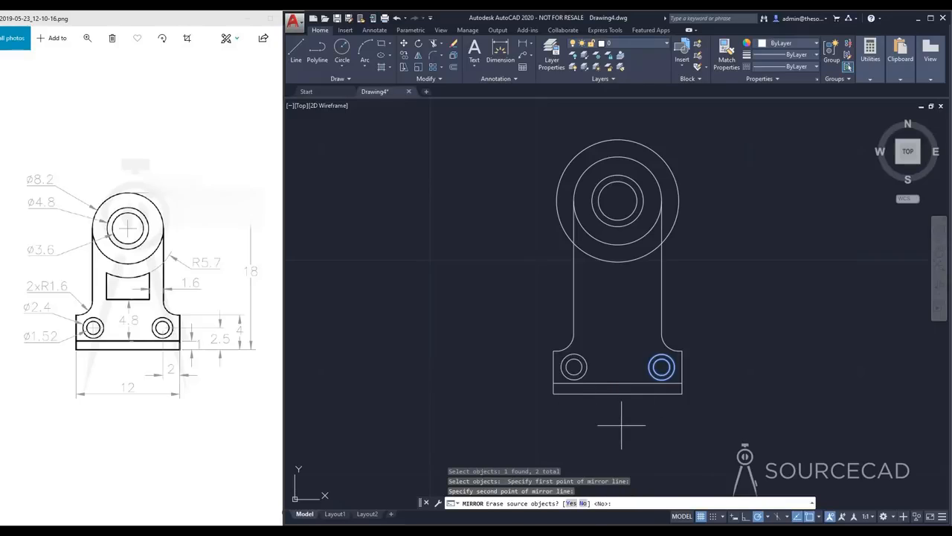
pyautogui.press('Return')
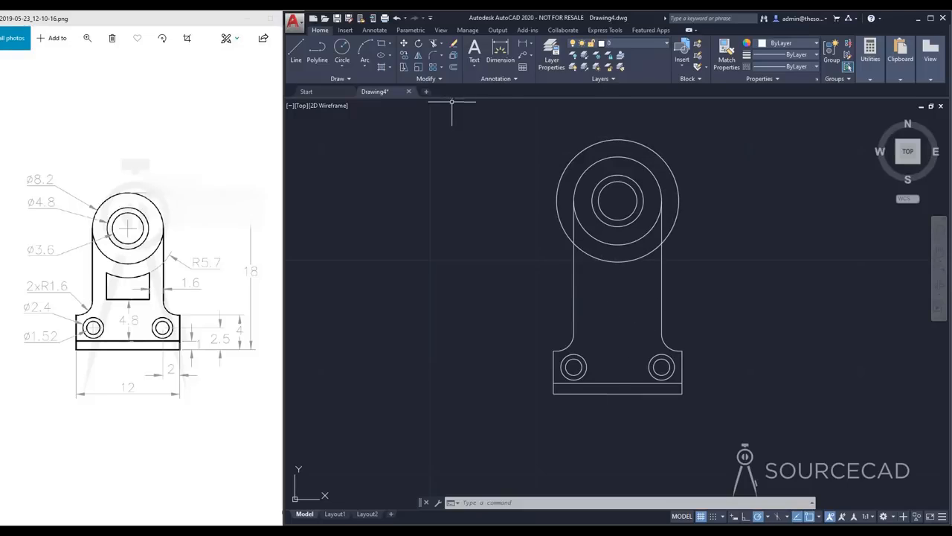
# Trim the outermost large circle outside the two vertical side lines, keeping only the lower arc between them
pyautogui.click(435, 44)
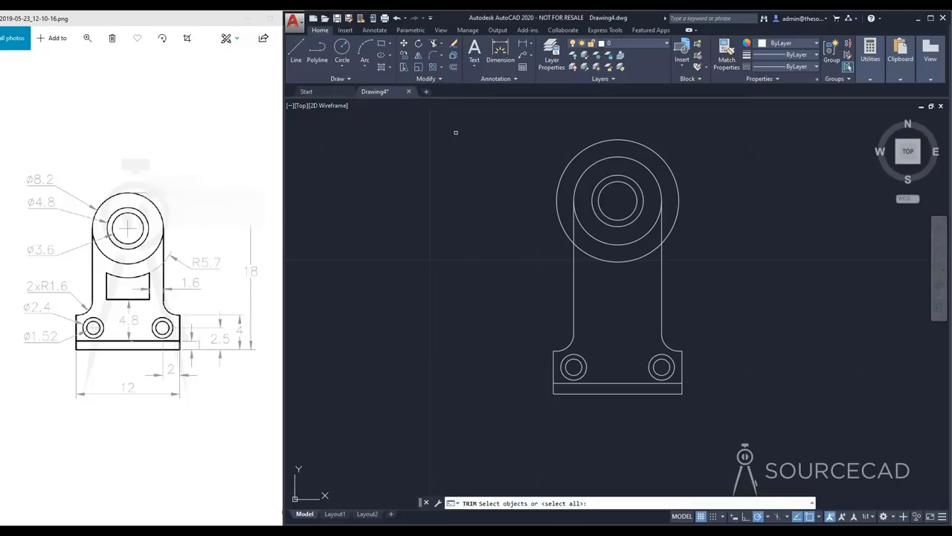
pyautogui.press('Return')
pyautogui.click(557, 187)
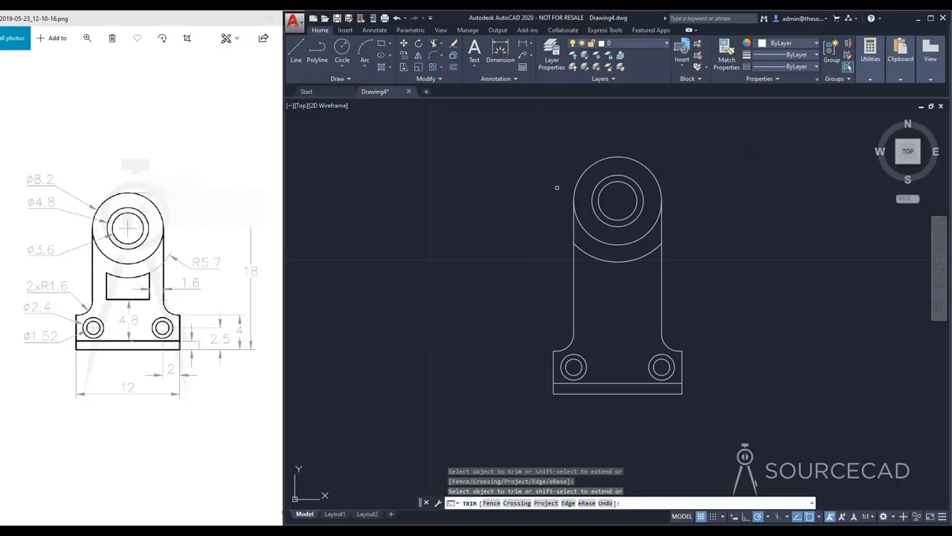
pyautogui.press('Escape')
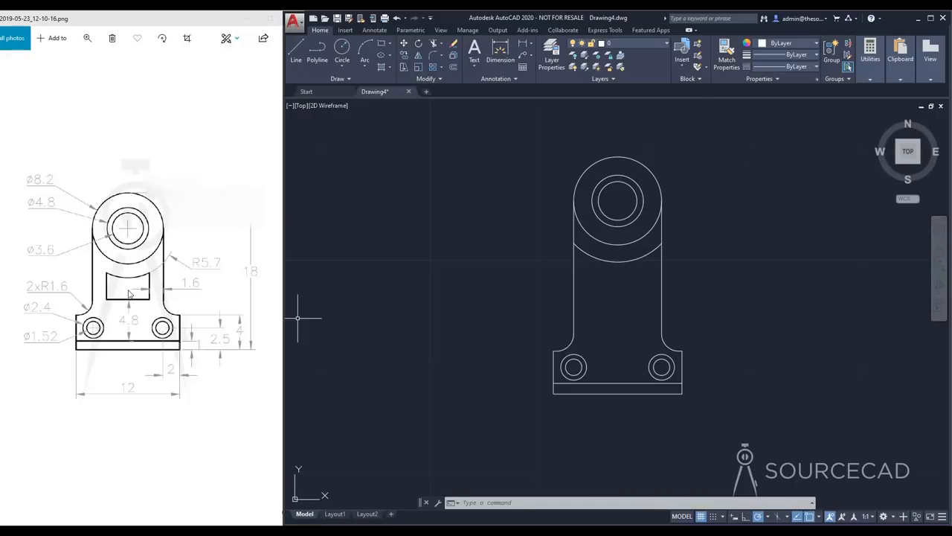
# Offset the right and left vertical side lines inward by 1.6
pyautogui.click(453, 67)
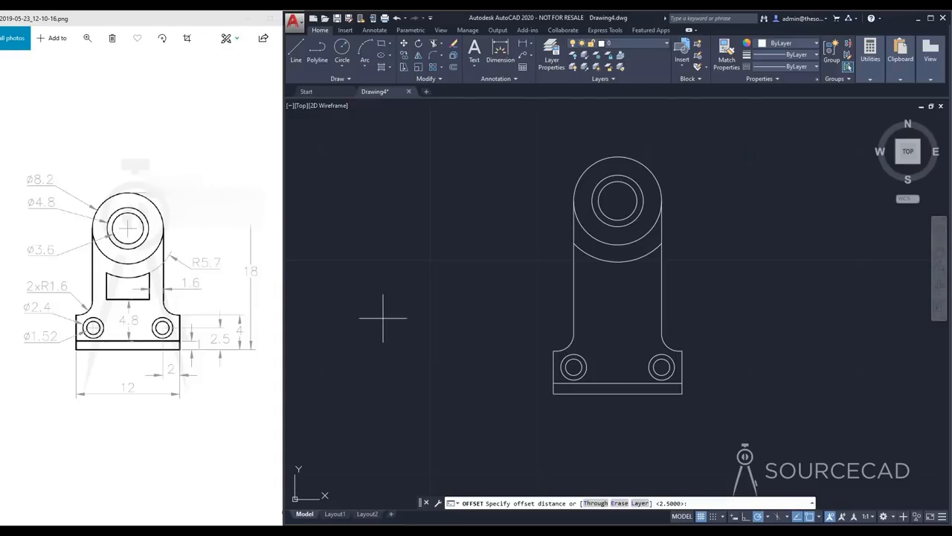
pyautogui.write('1.6')
pyautogui.press('Return')
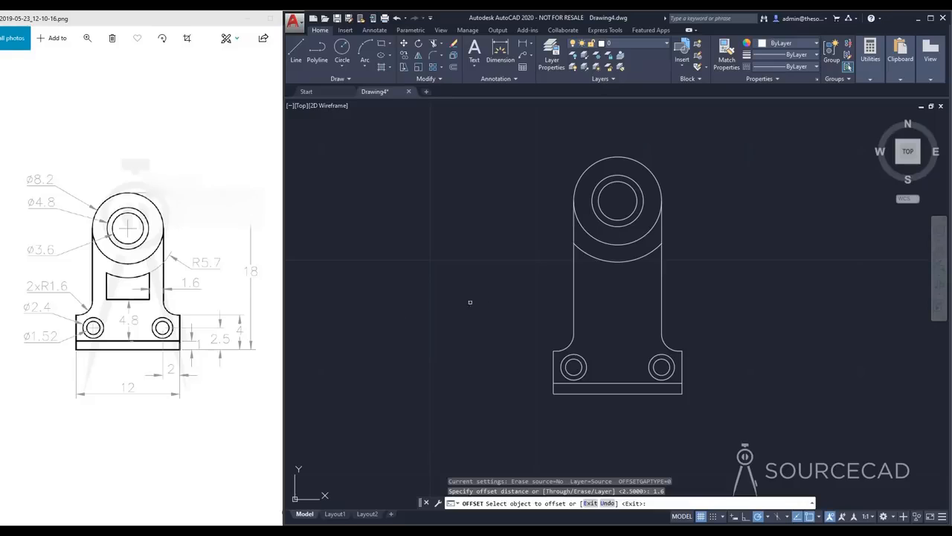
pyautogui.click(661, 300)
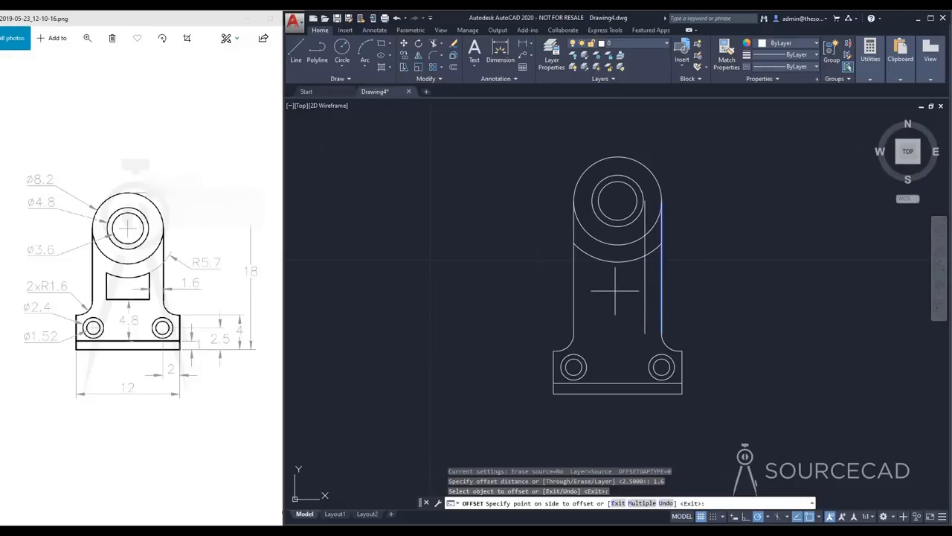
pyautogui.click(604, 286)
pyautogui.click(574, 292)
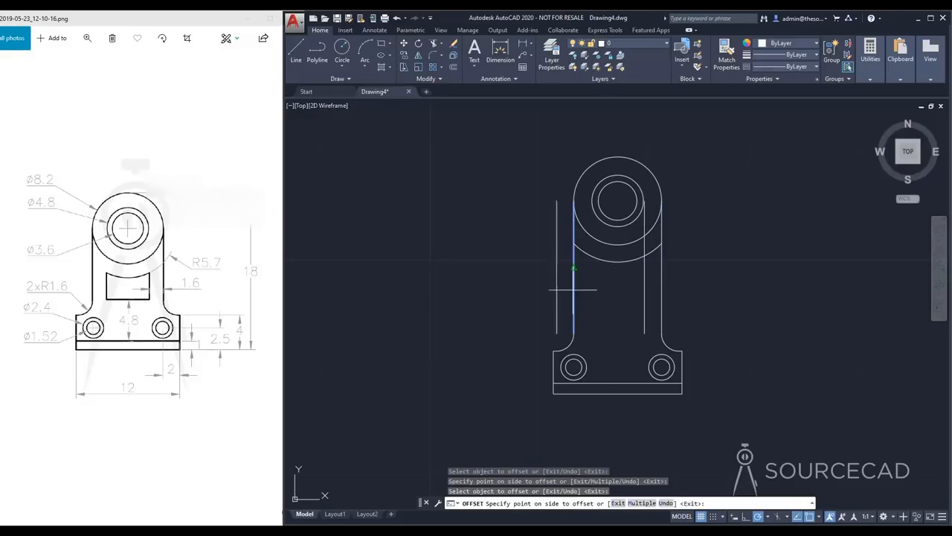
pyautogui.click(612, 291)
pyautogui.press('Escape')
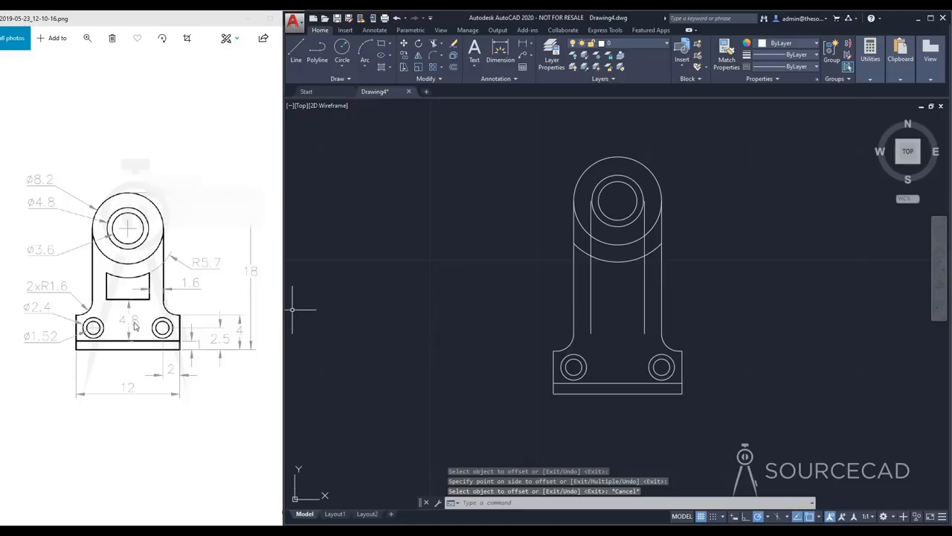
# Offset the upper horizontal line of the base strip upward by 4.8
pyautogui.click(453, 67)
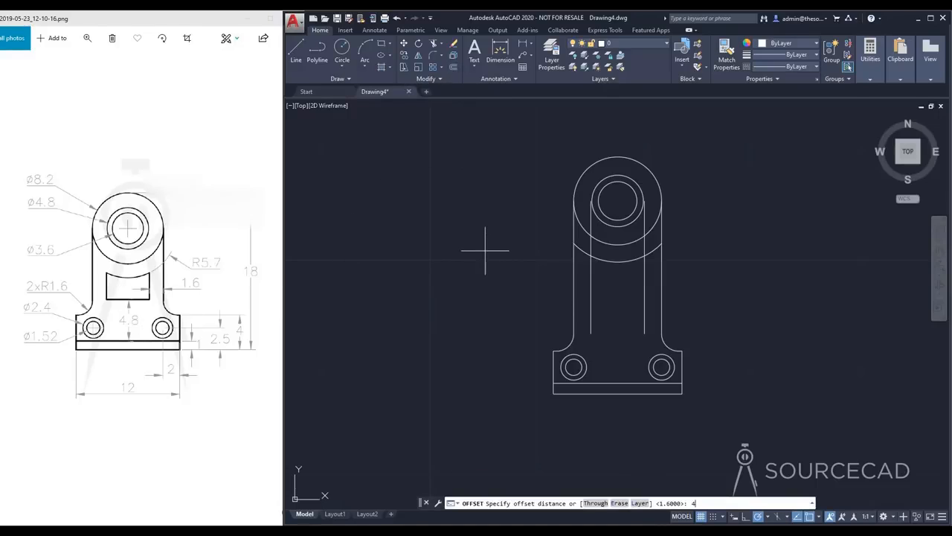
pyautogui.write('4.8')
pyautogui.press('Return')
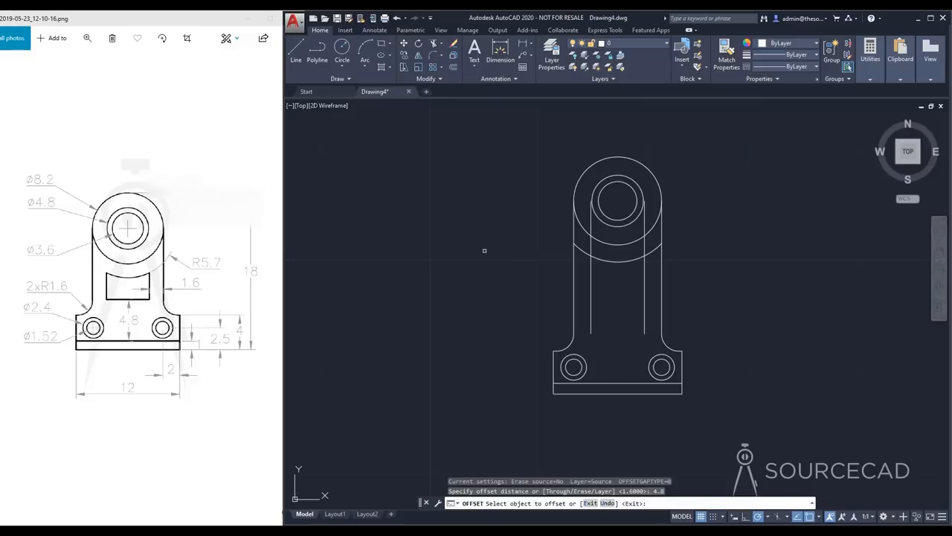
pyautogui.click(618, 382)
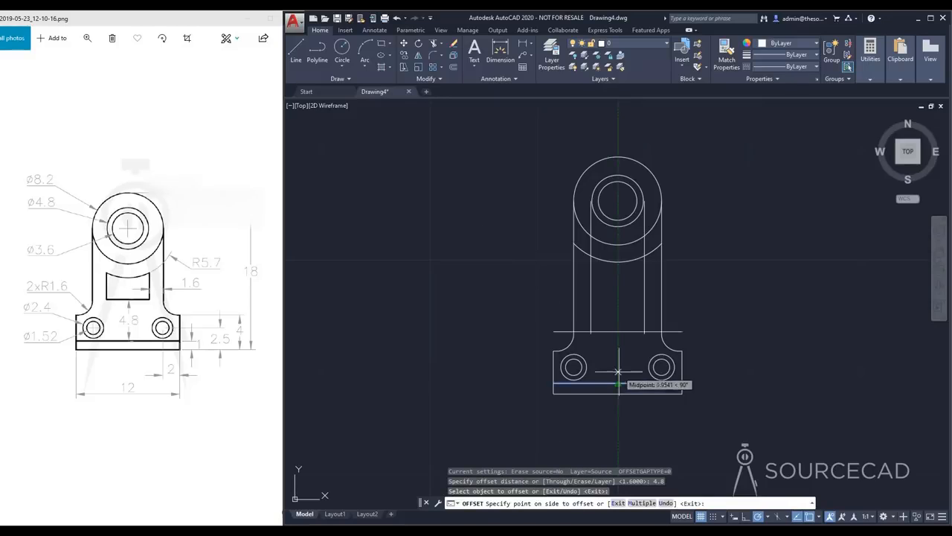
pyautogui.click(618, 301)
pyautogui.press('Escape')
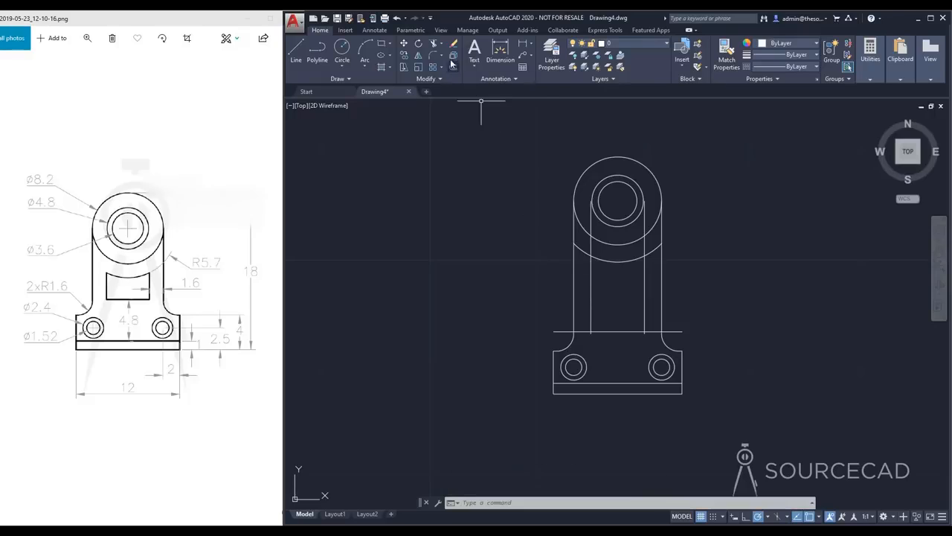
# Trim the inner vertical lines, arc ends and horizontal line around the window to leave a closed opening with an arched top edge
pyautogui.click(434, 43)
pyautogui.press('Return')
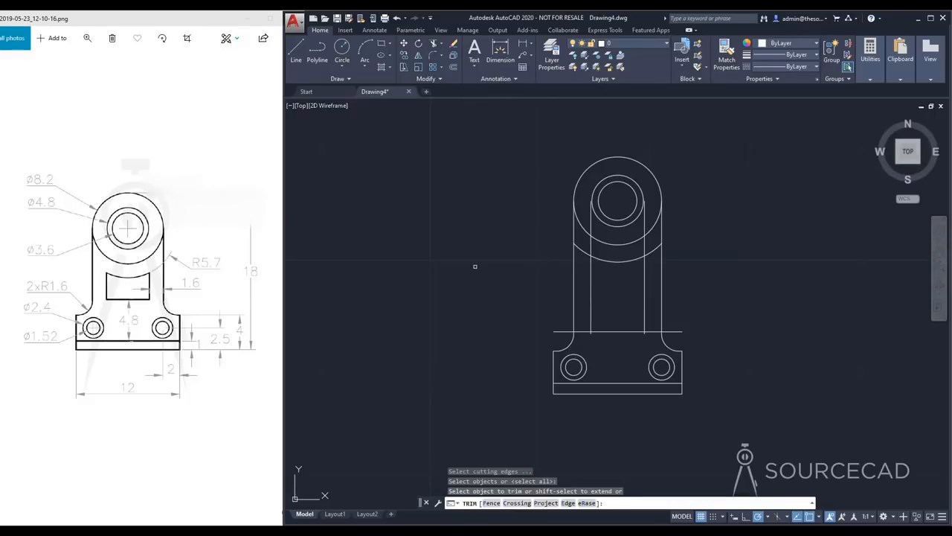
pyautogui.click(593, 245)
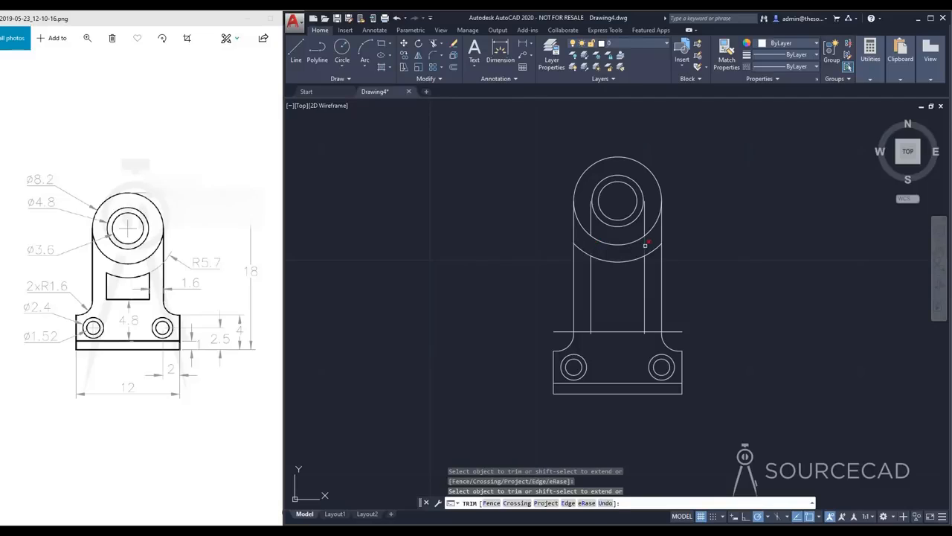
pyautogui.click(648, 249)
pyautogui.click(591, 335)
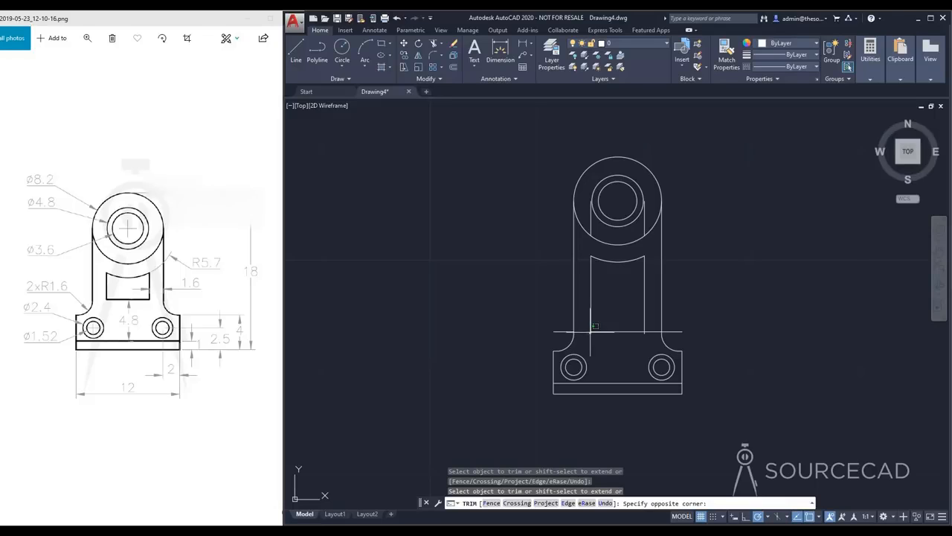
pyautogui.click(591, 333)
pyautogui.click(591, 333)
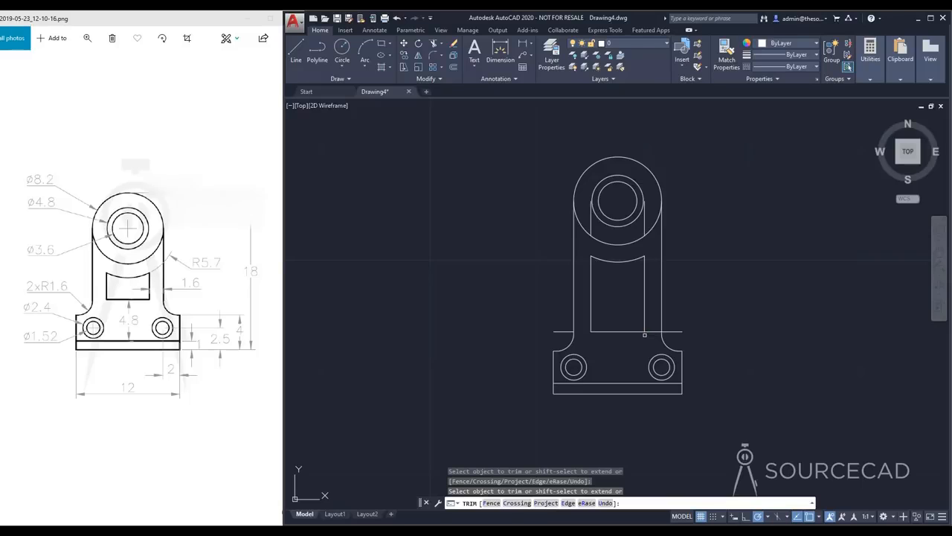
pyautogui.press('Escape')
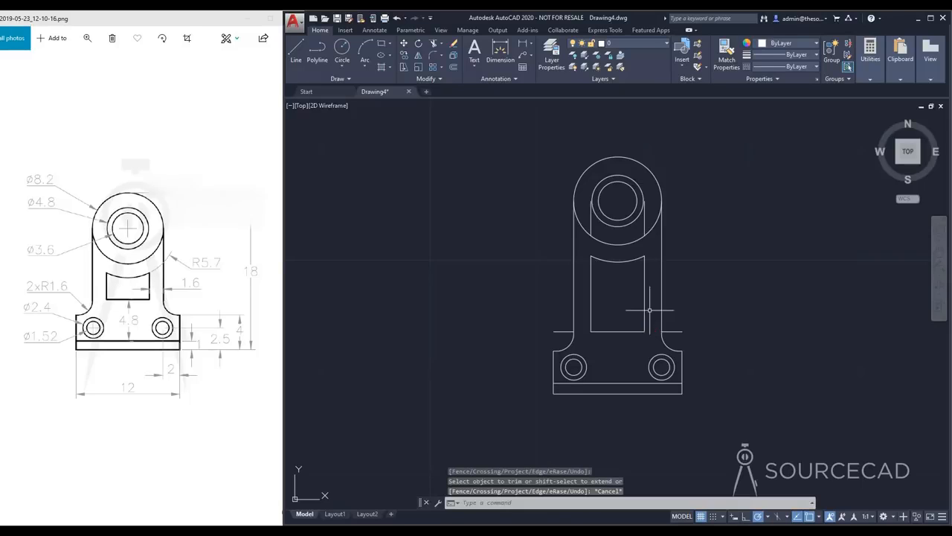
# Delete the two leftover horizontal segments above the base and the two vertical segments inside the large circle
pyautogui.click(563, 331)
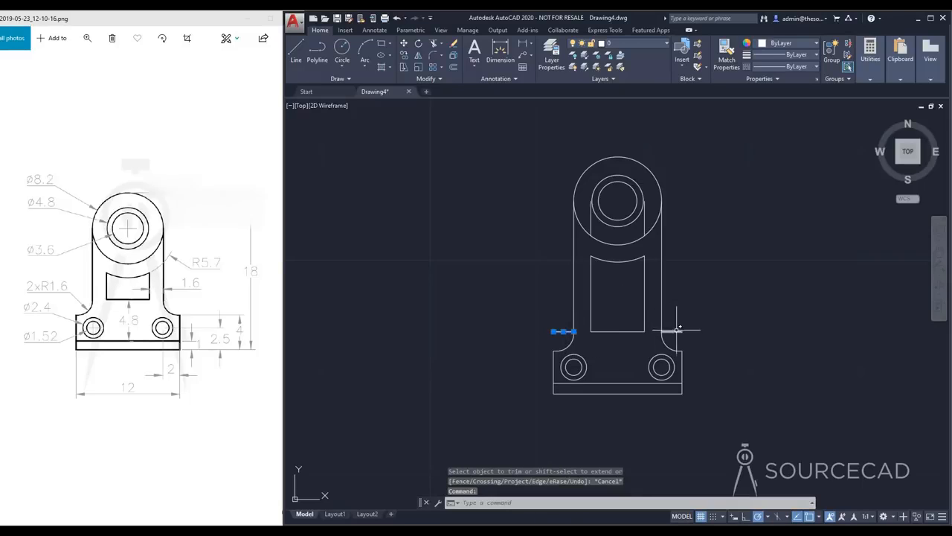
pyautogui.click(672, 331)
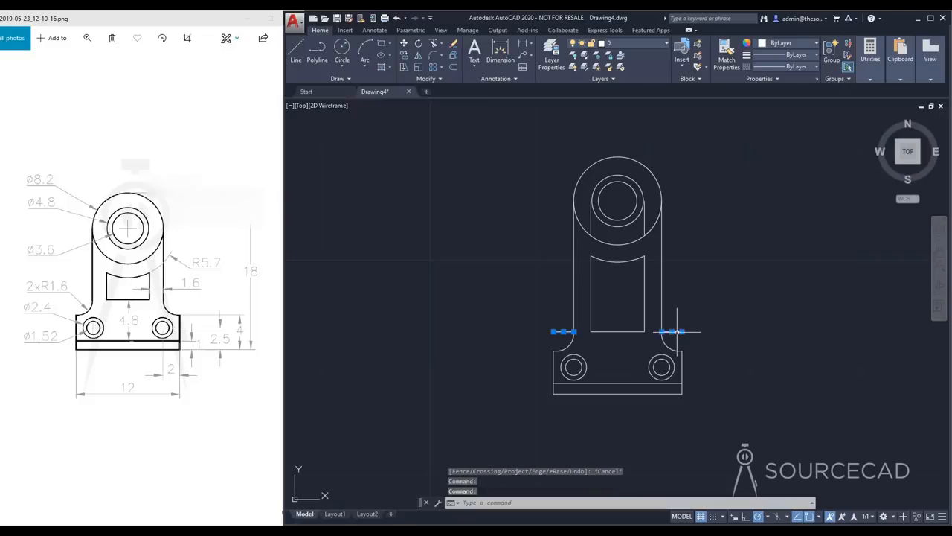
pyautogui.click(592, 221)
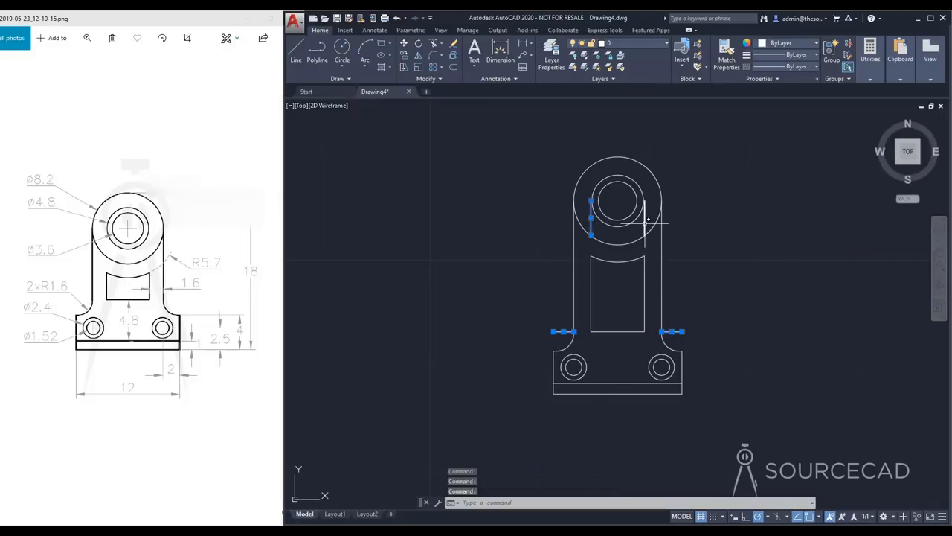
pyautogui.click(645, 220)
pyautogui.press('Delete')
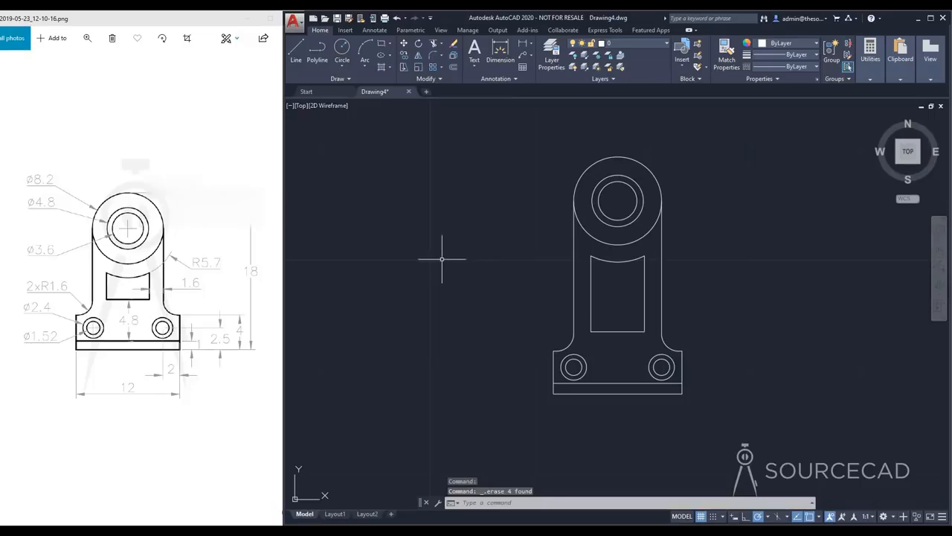